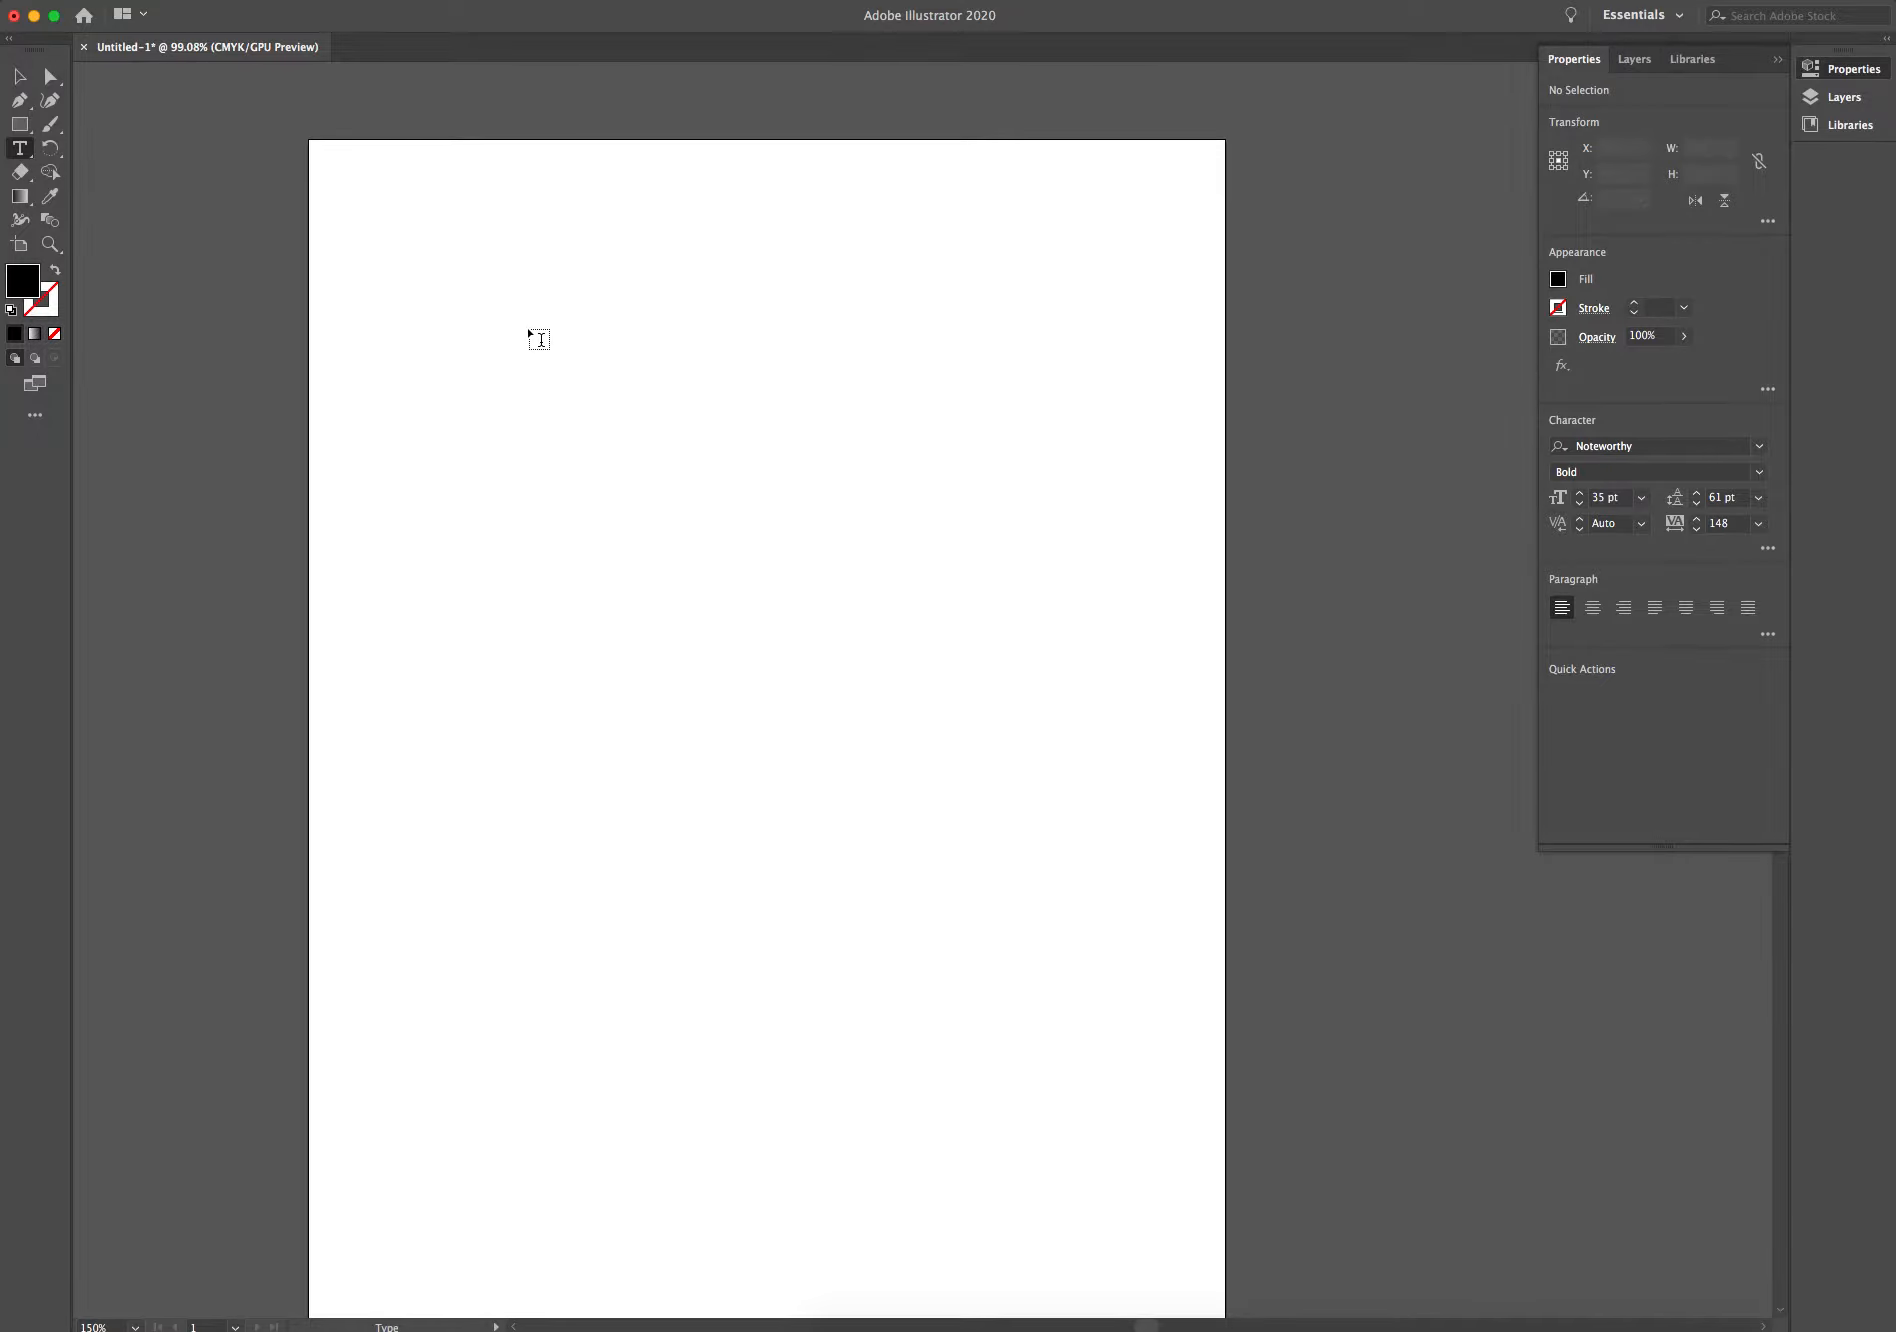
# Add a line of point text reading "kjhhjkefwkl;jewfi;" near the artboard's upper edge.
pyautogui.click(555, 304)
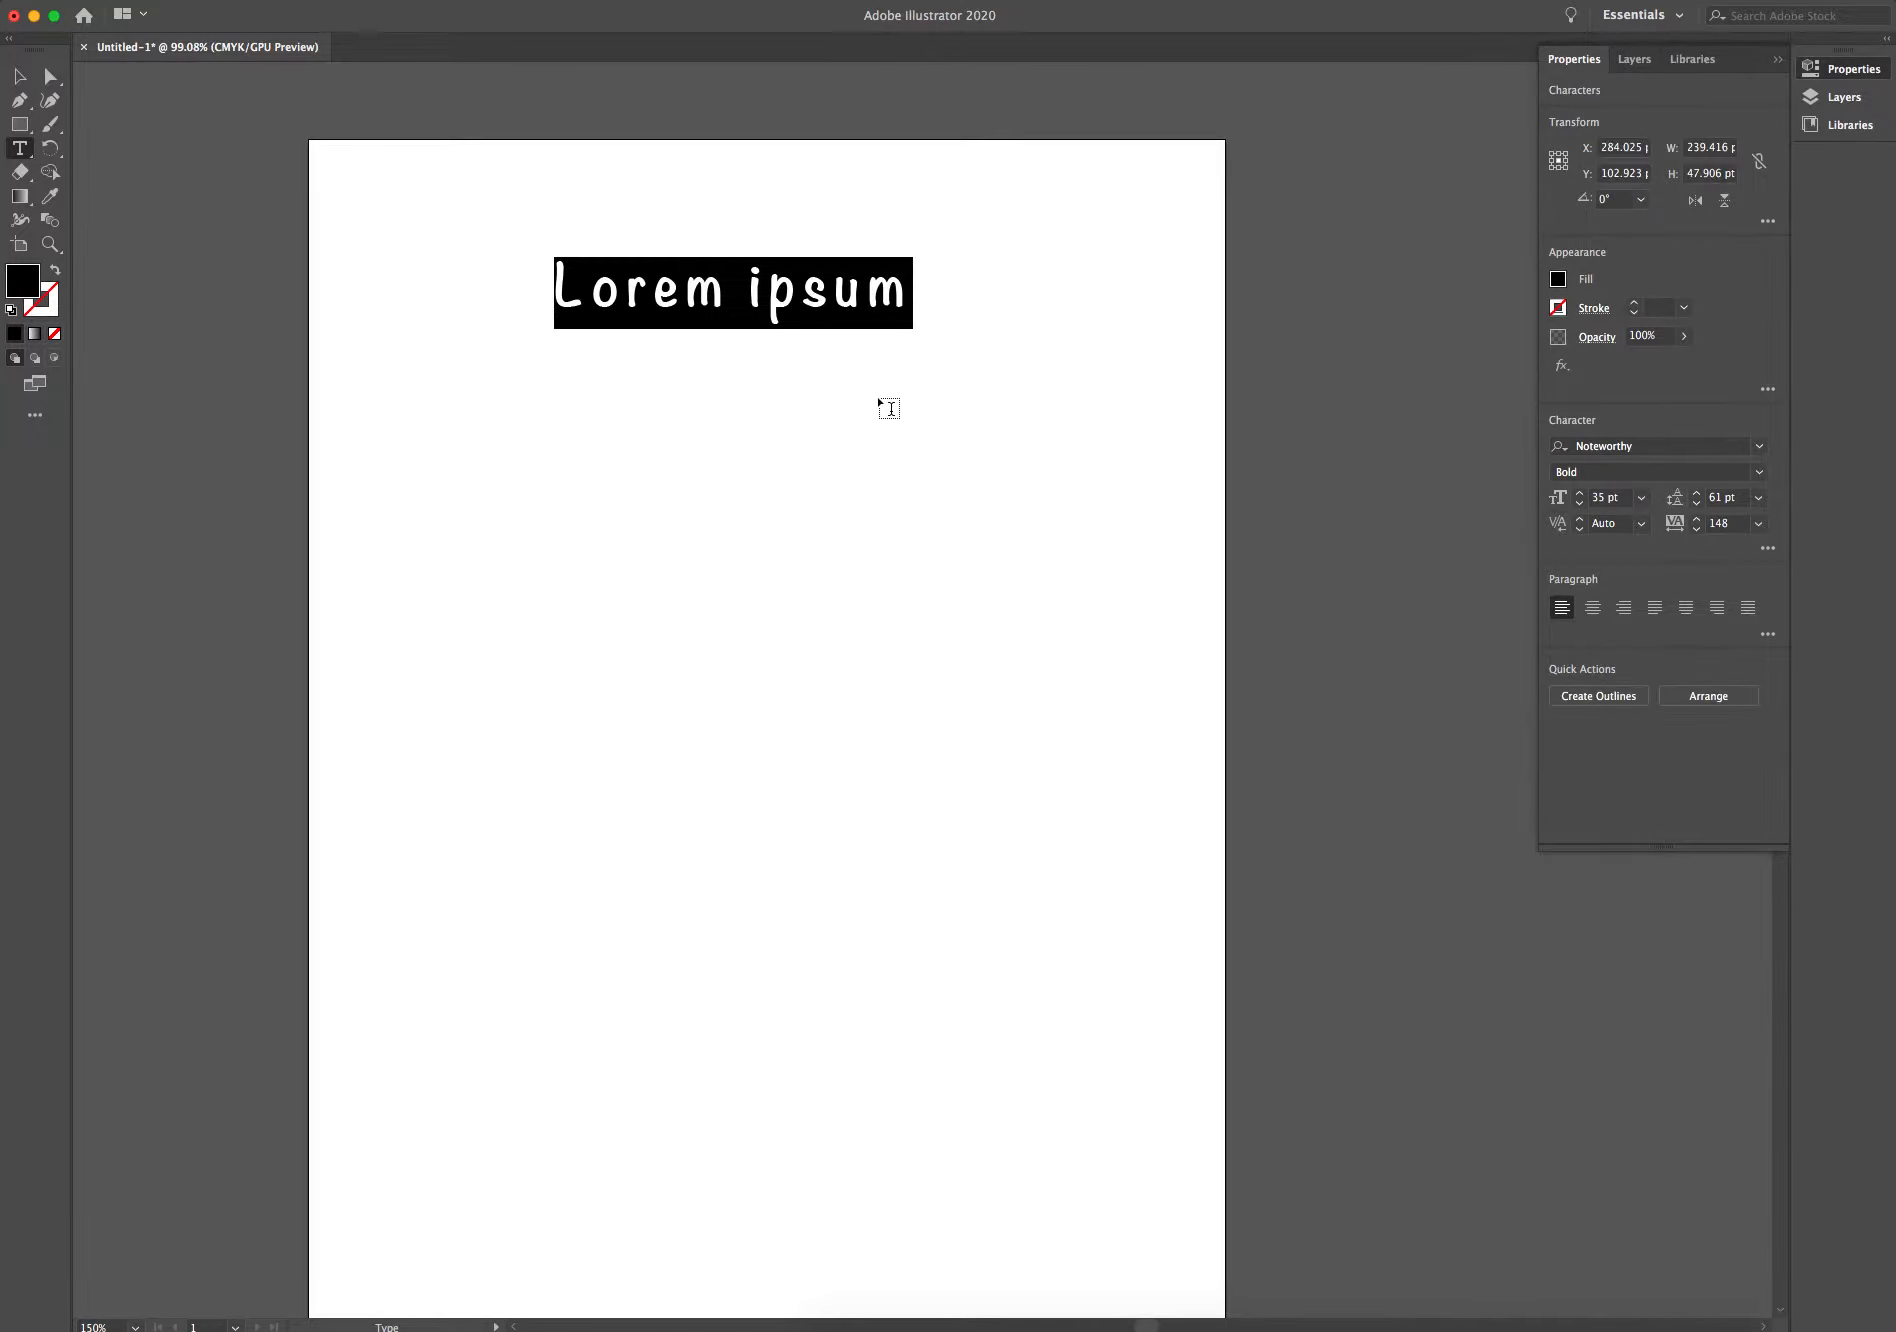
pyautogui.write('kjhhjkefwkl;jewfi;')
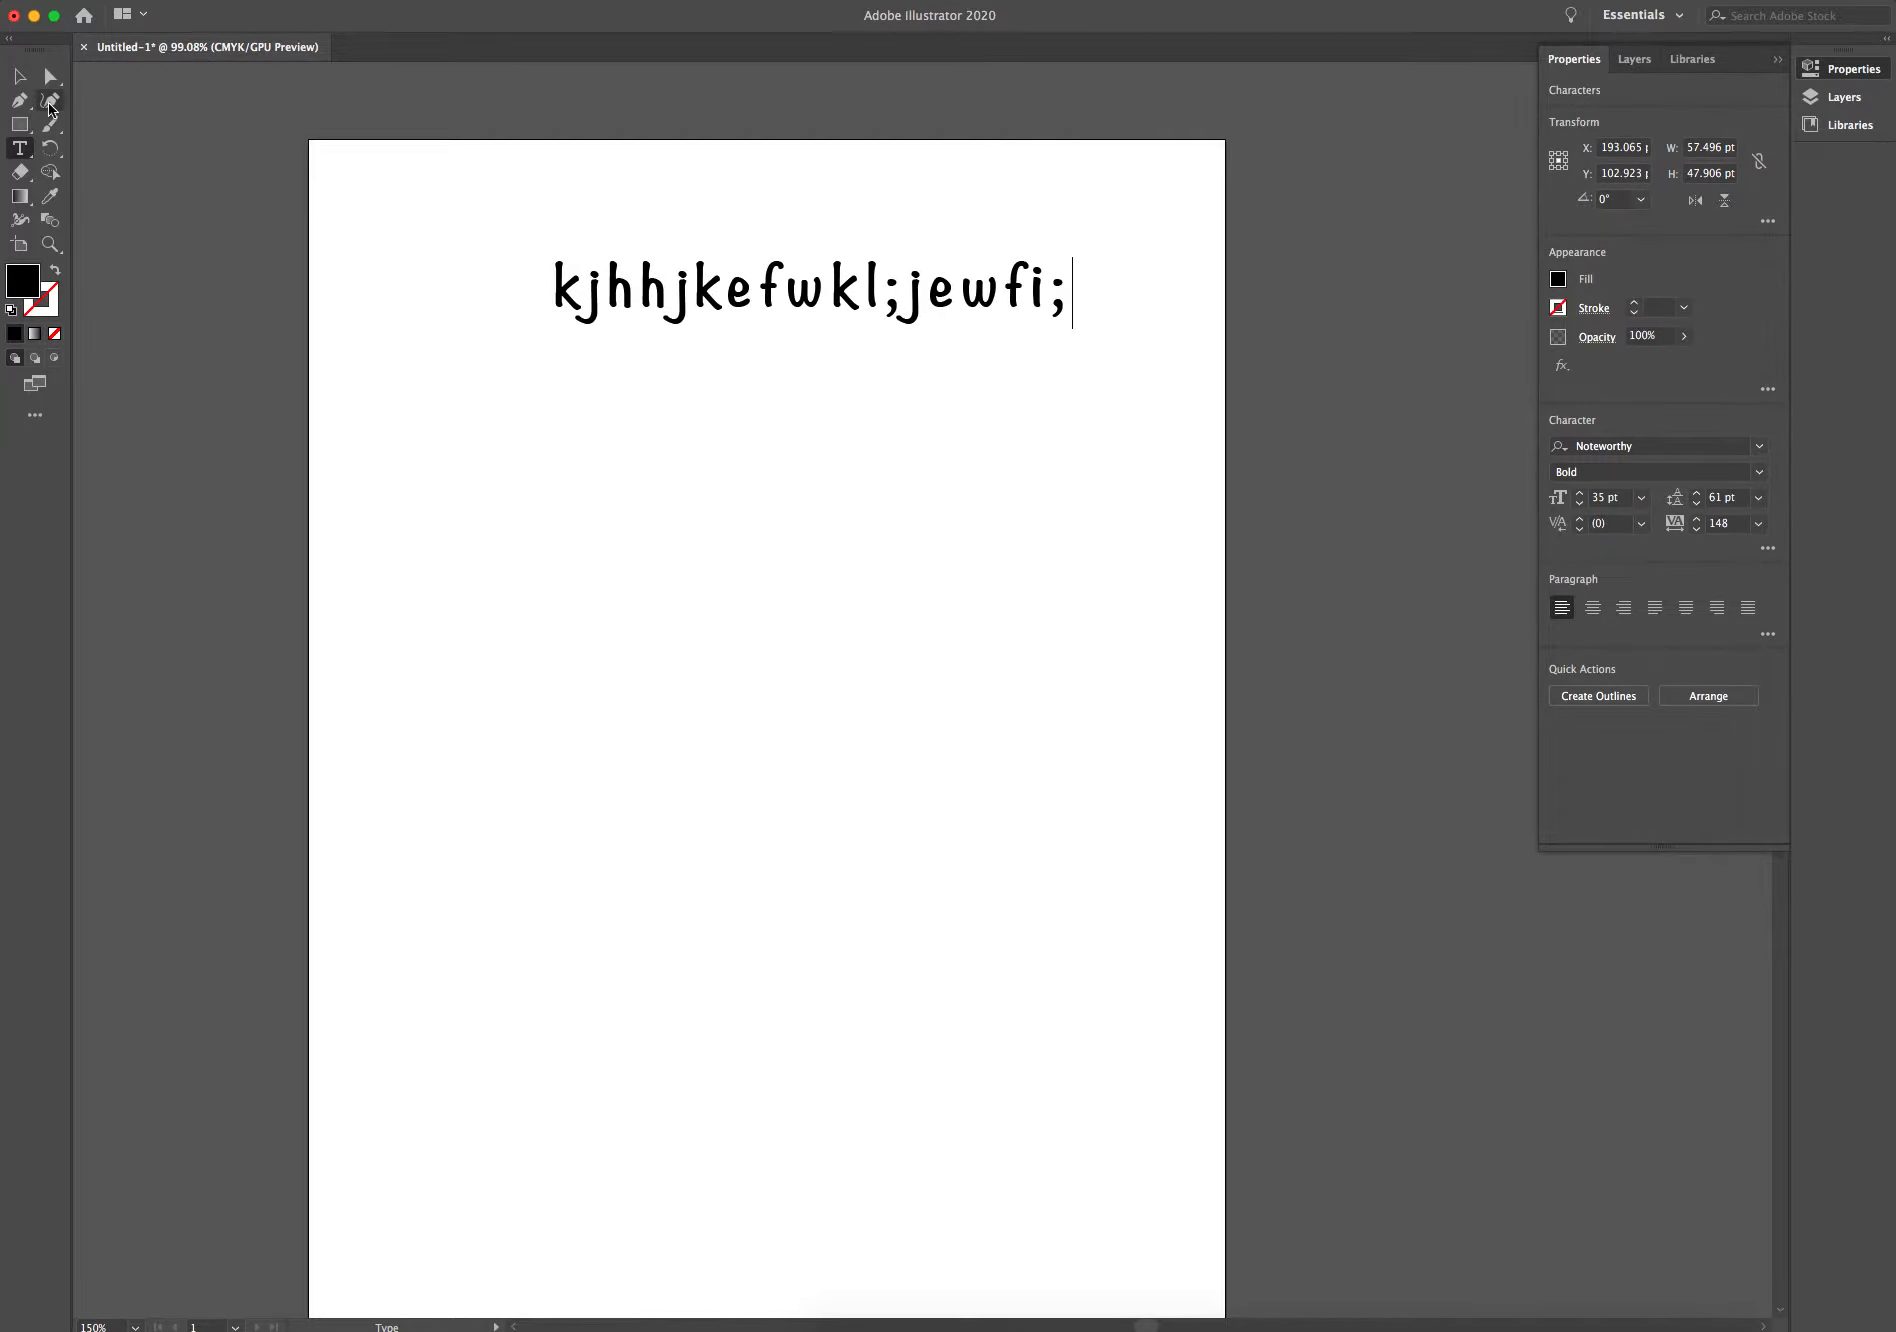
pyautogui.click(19, 76)
pyautogui.click(129, 139)
# Create an area text frame about 238 × 150 pt below the first line, containing the filler text "leoijefwo;ijwefo;ijwe".
pyautogui.press('t')
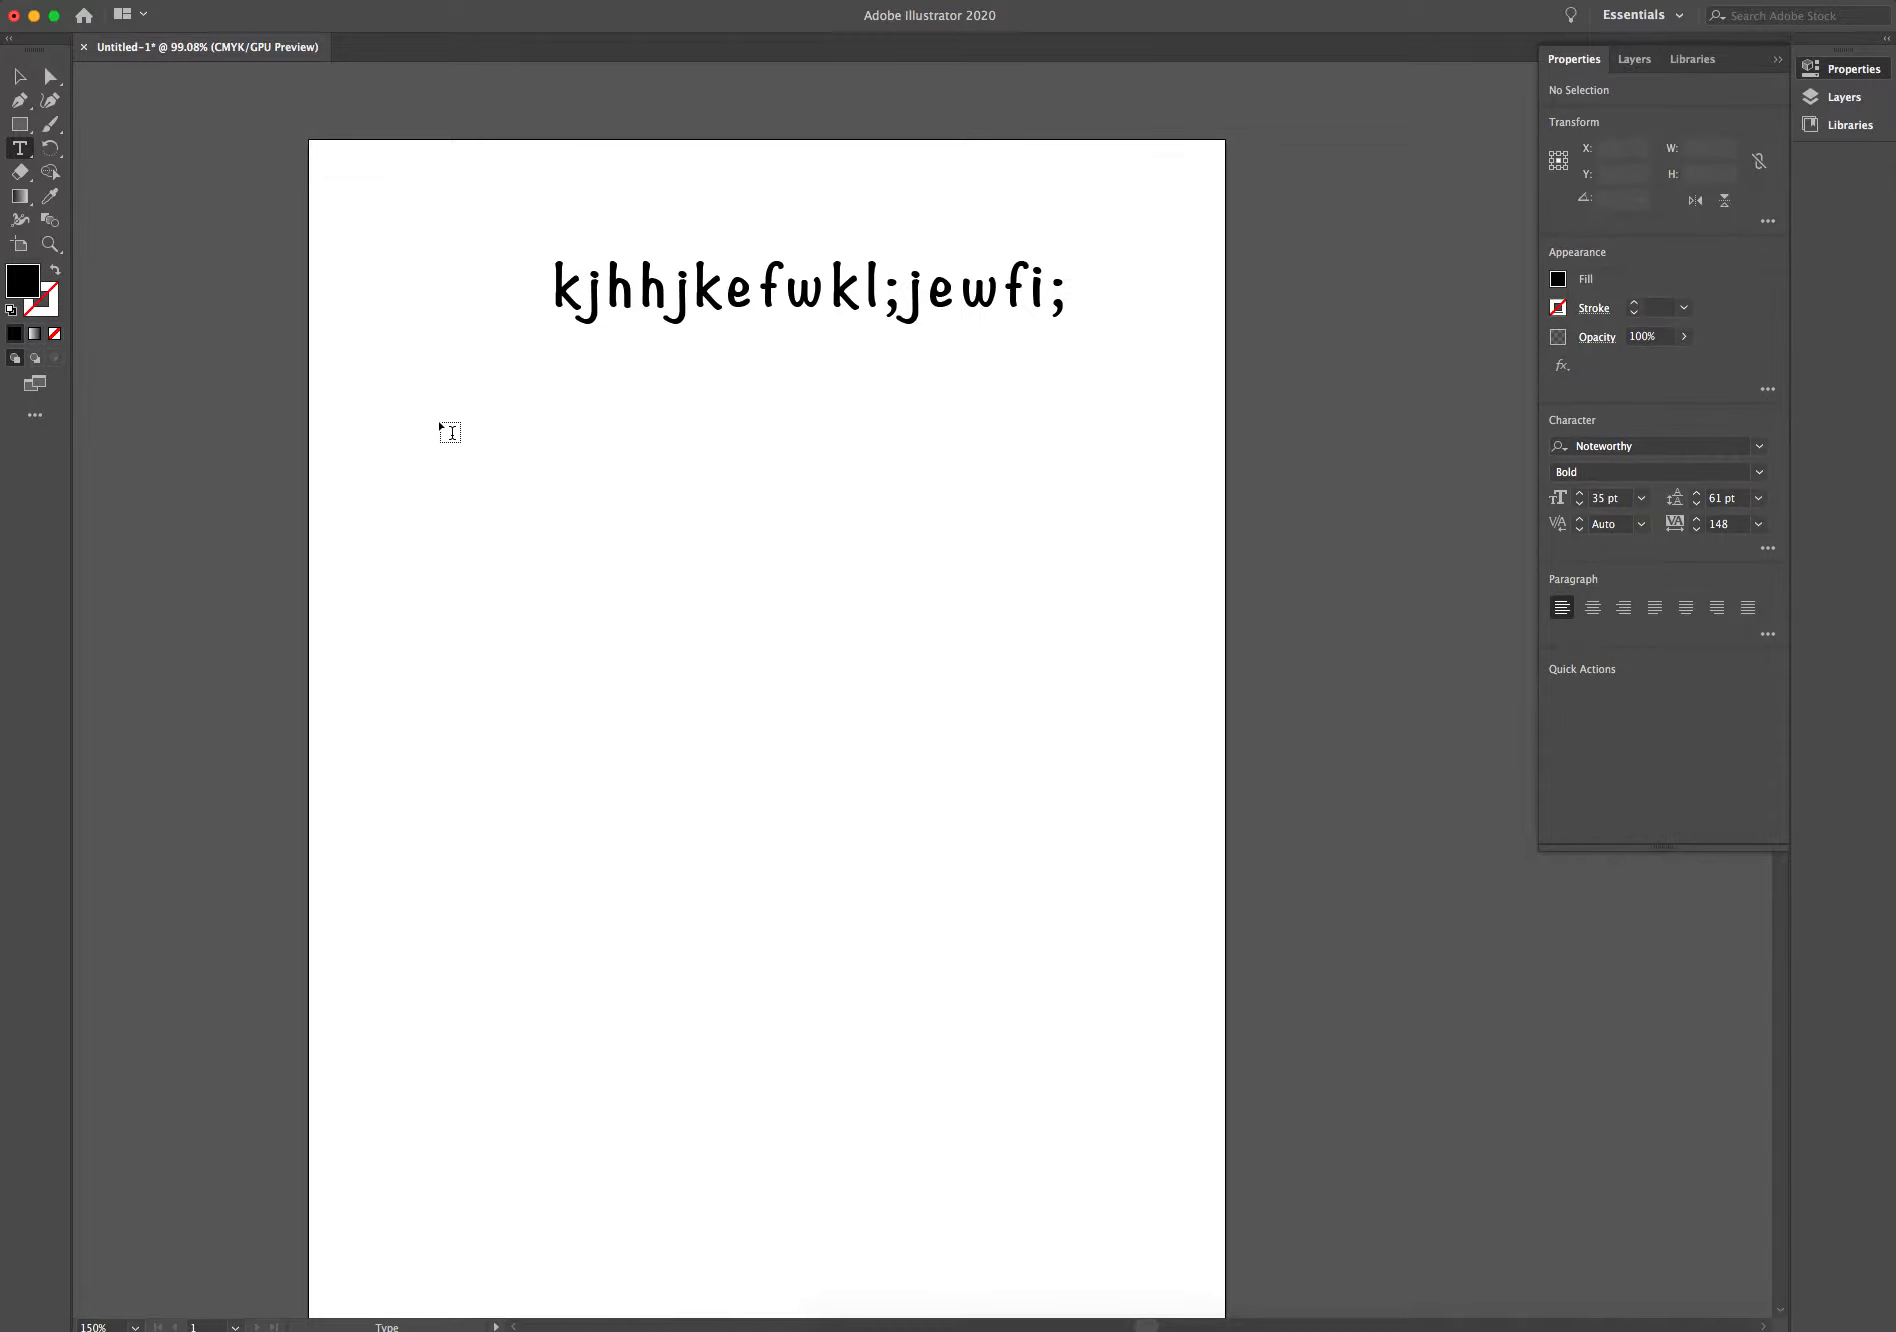
pyautogui.moveTo(420, 397); pyautogui.dragTo(776, 619)
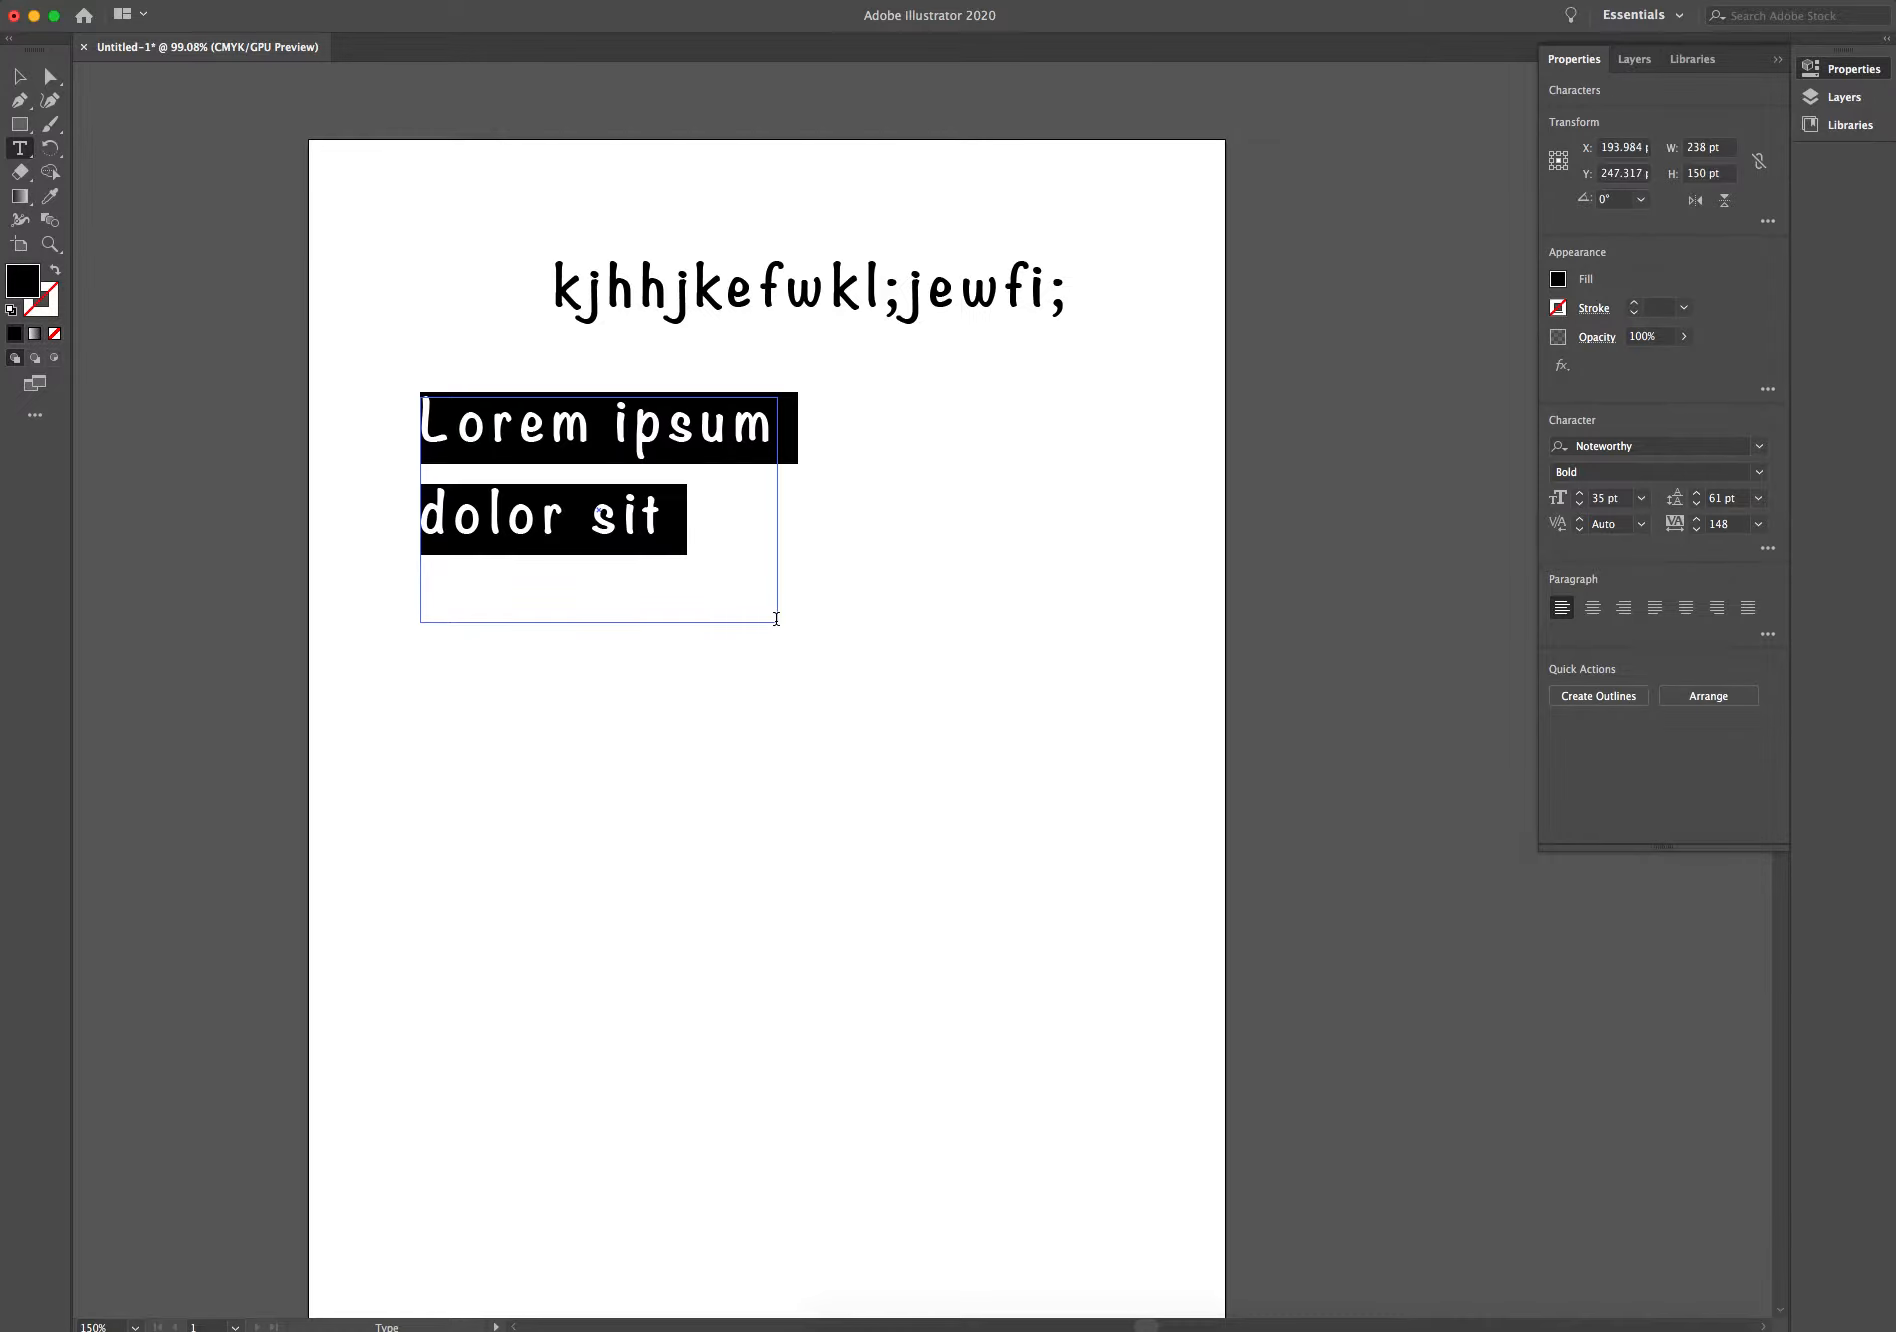
pyautogui.write('leoijefwo;i-jwefo;ijwe-')
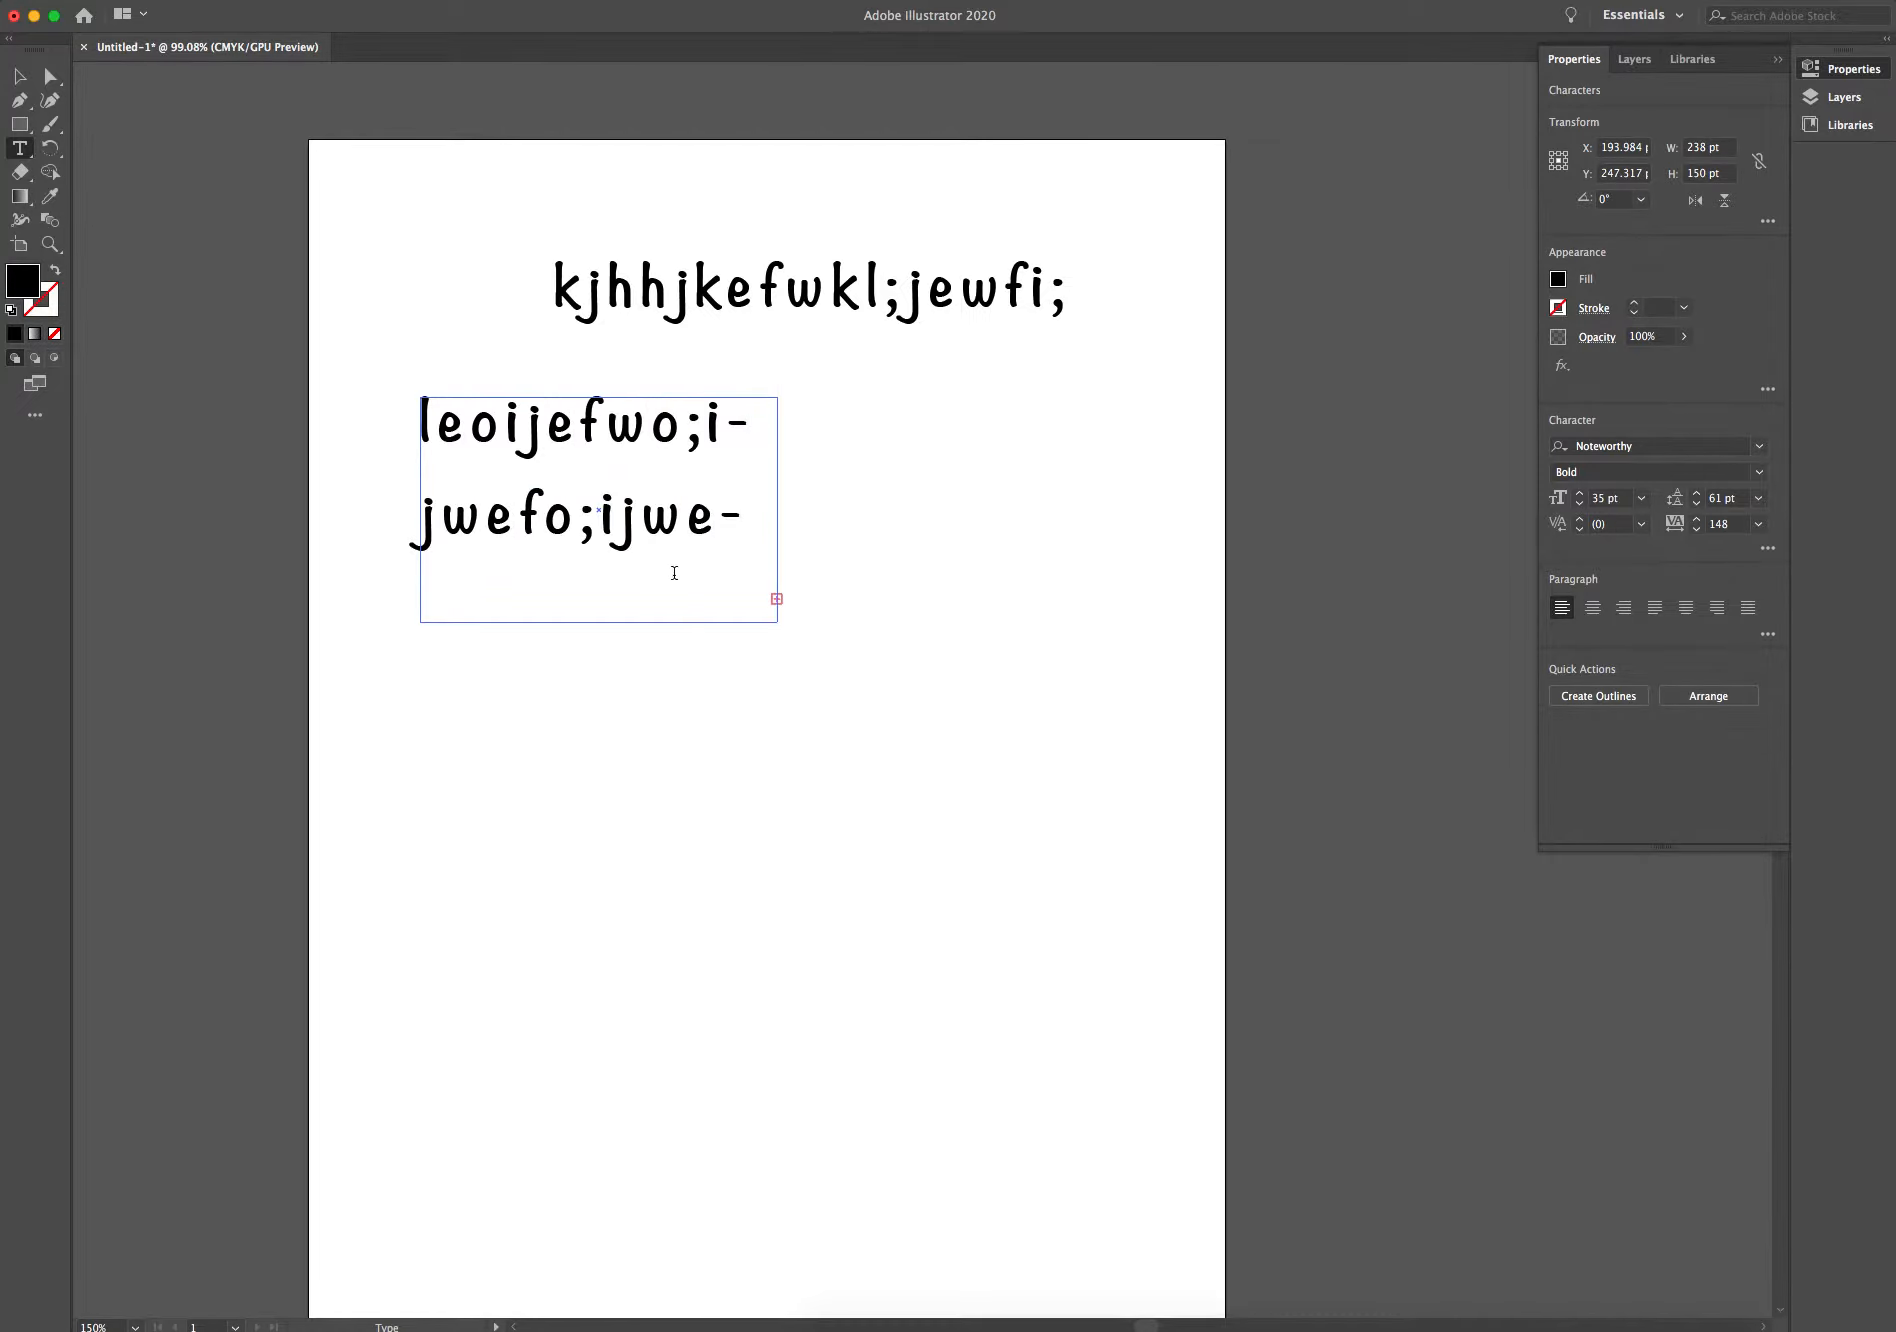
pyautogui.click(19, 76)
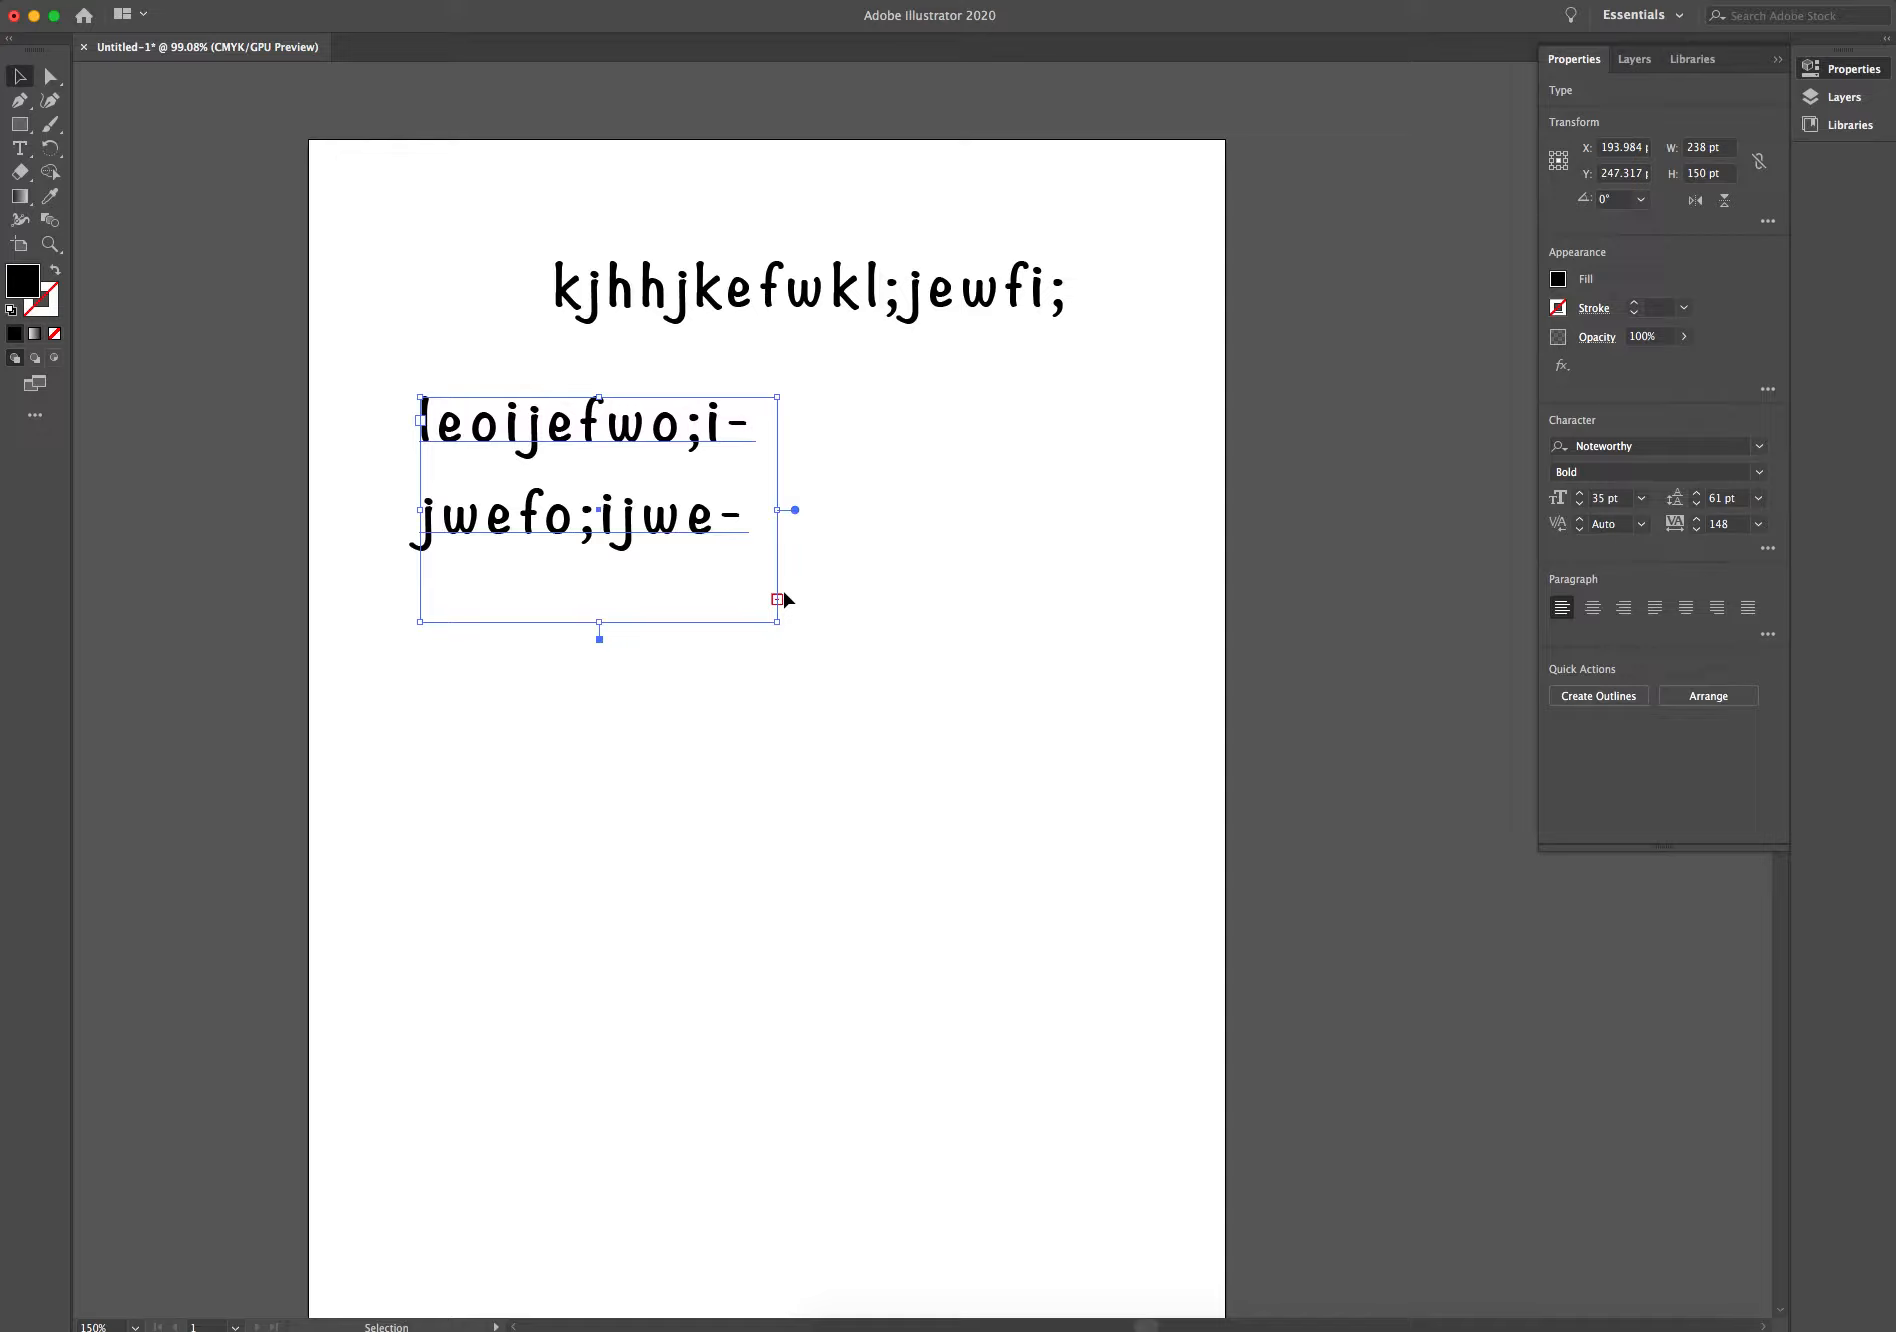
# Widen the text frame slightly and move it up and to the left, just under the first line of text.
pyautogui.moveTo(777, 621)
pyautogui.mouseDown()
pyautogui.moveTo(1029, 569)
pyautogui.moveTo(497, 565)
pyautogui.moveTo(570, 569)
pyautogui.moveTo(681, 715)
pyautogui.moveTo(851, 702)
pyautogui.moveTo(783, 707)
pyautogui.moveTo(986, 664)
pyautogui.moveTo(804, 636)
pyautogui.moveTo(990, 635)
pyautogui.moveTo(801, 618)
pyautogui.mouseUp()
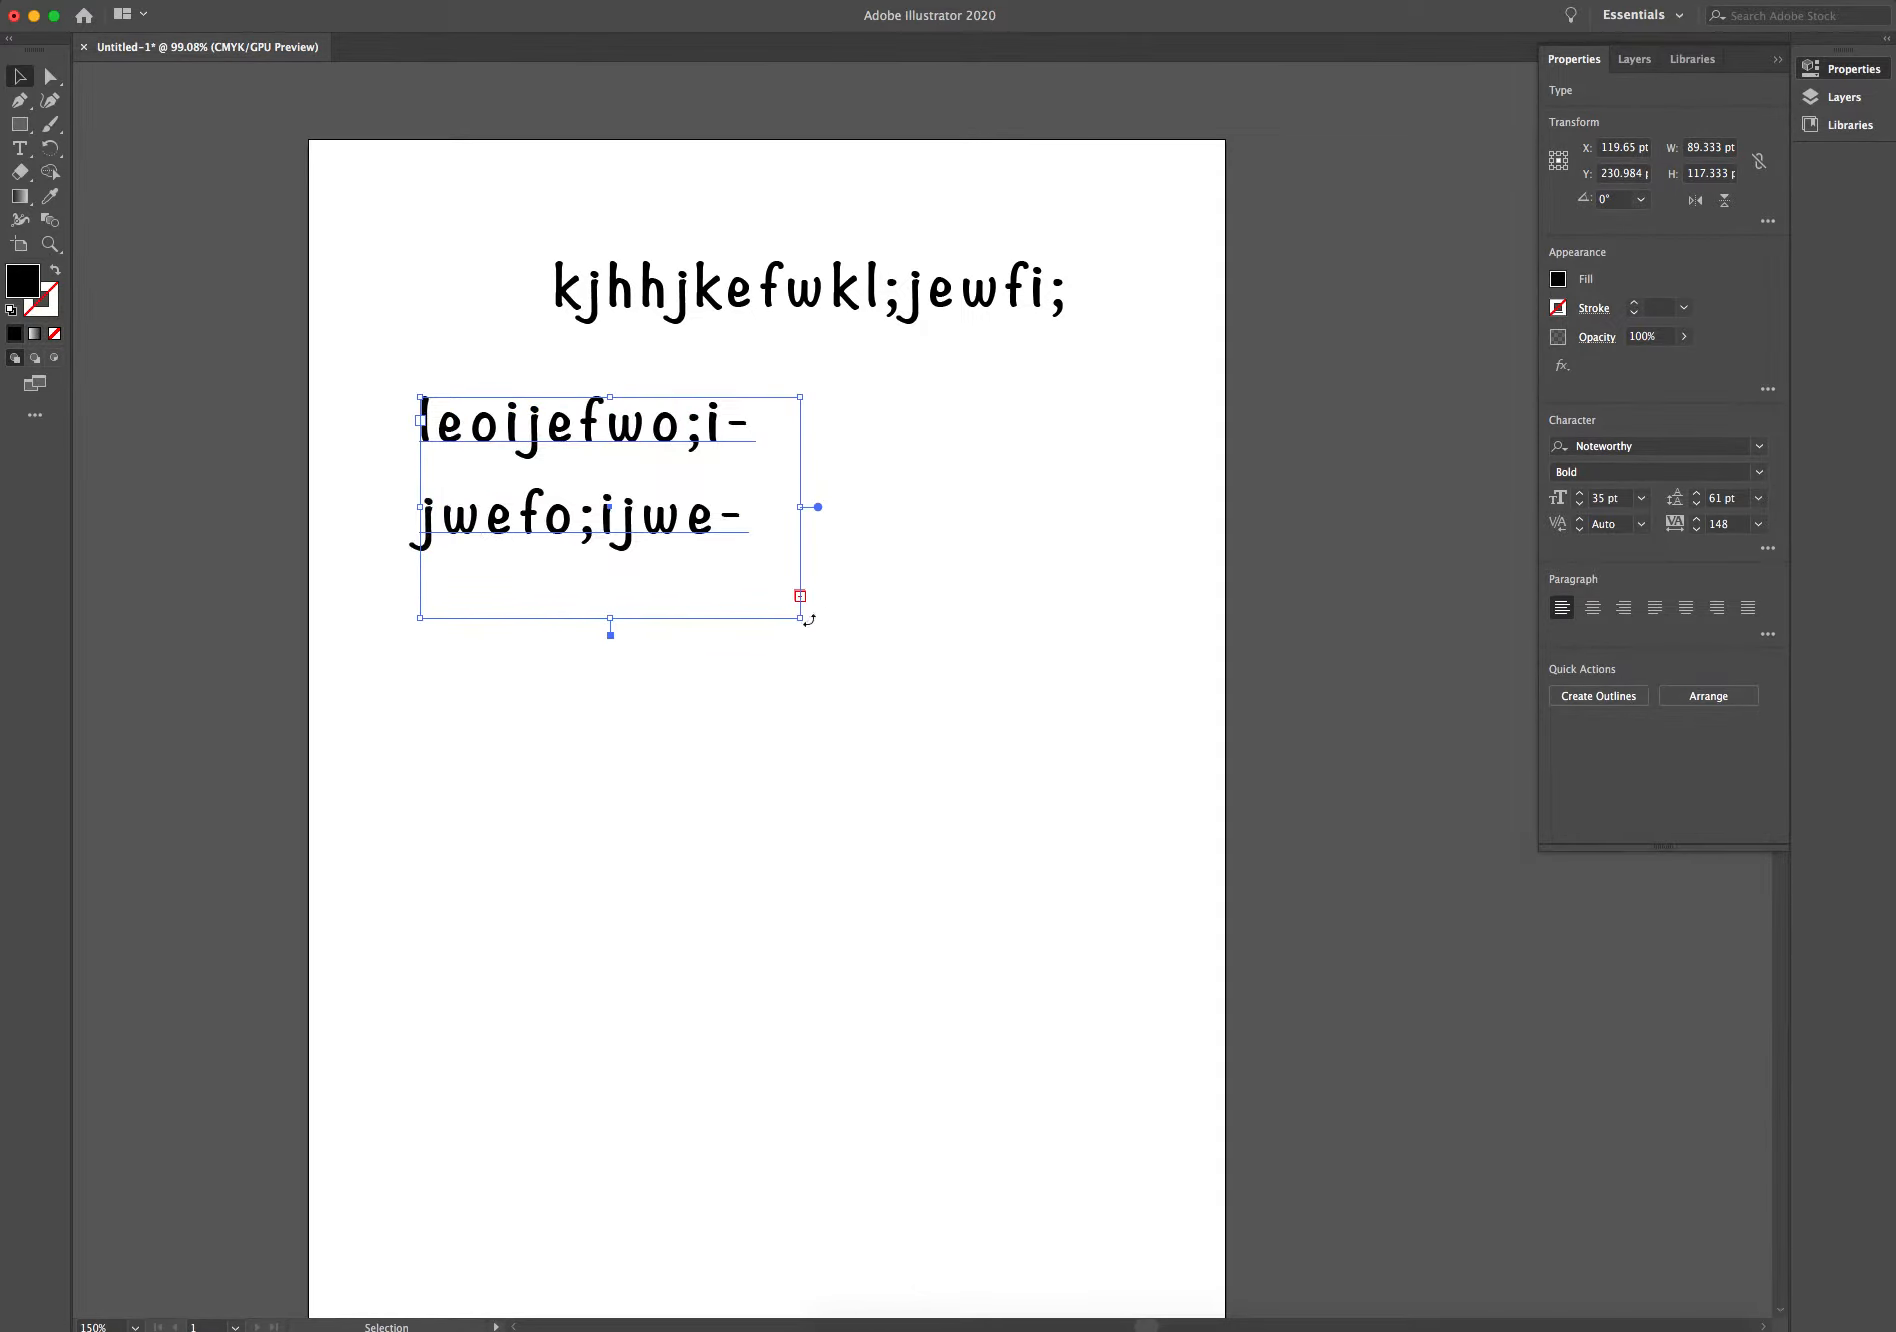
pyautogui.click(446, 344)
pyautogui.moveTo(478, 425); pyautogui.dragTo(408, 355)
pyautogui.click(403, 280)
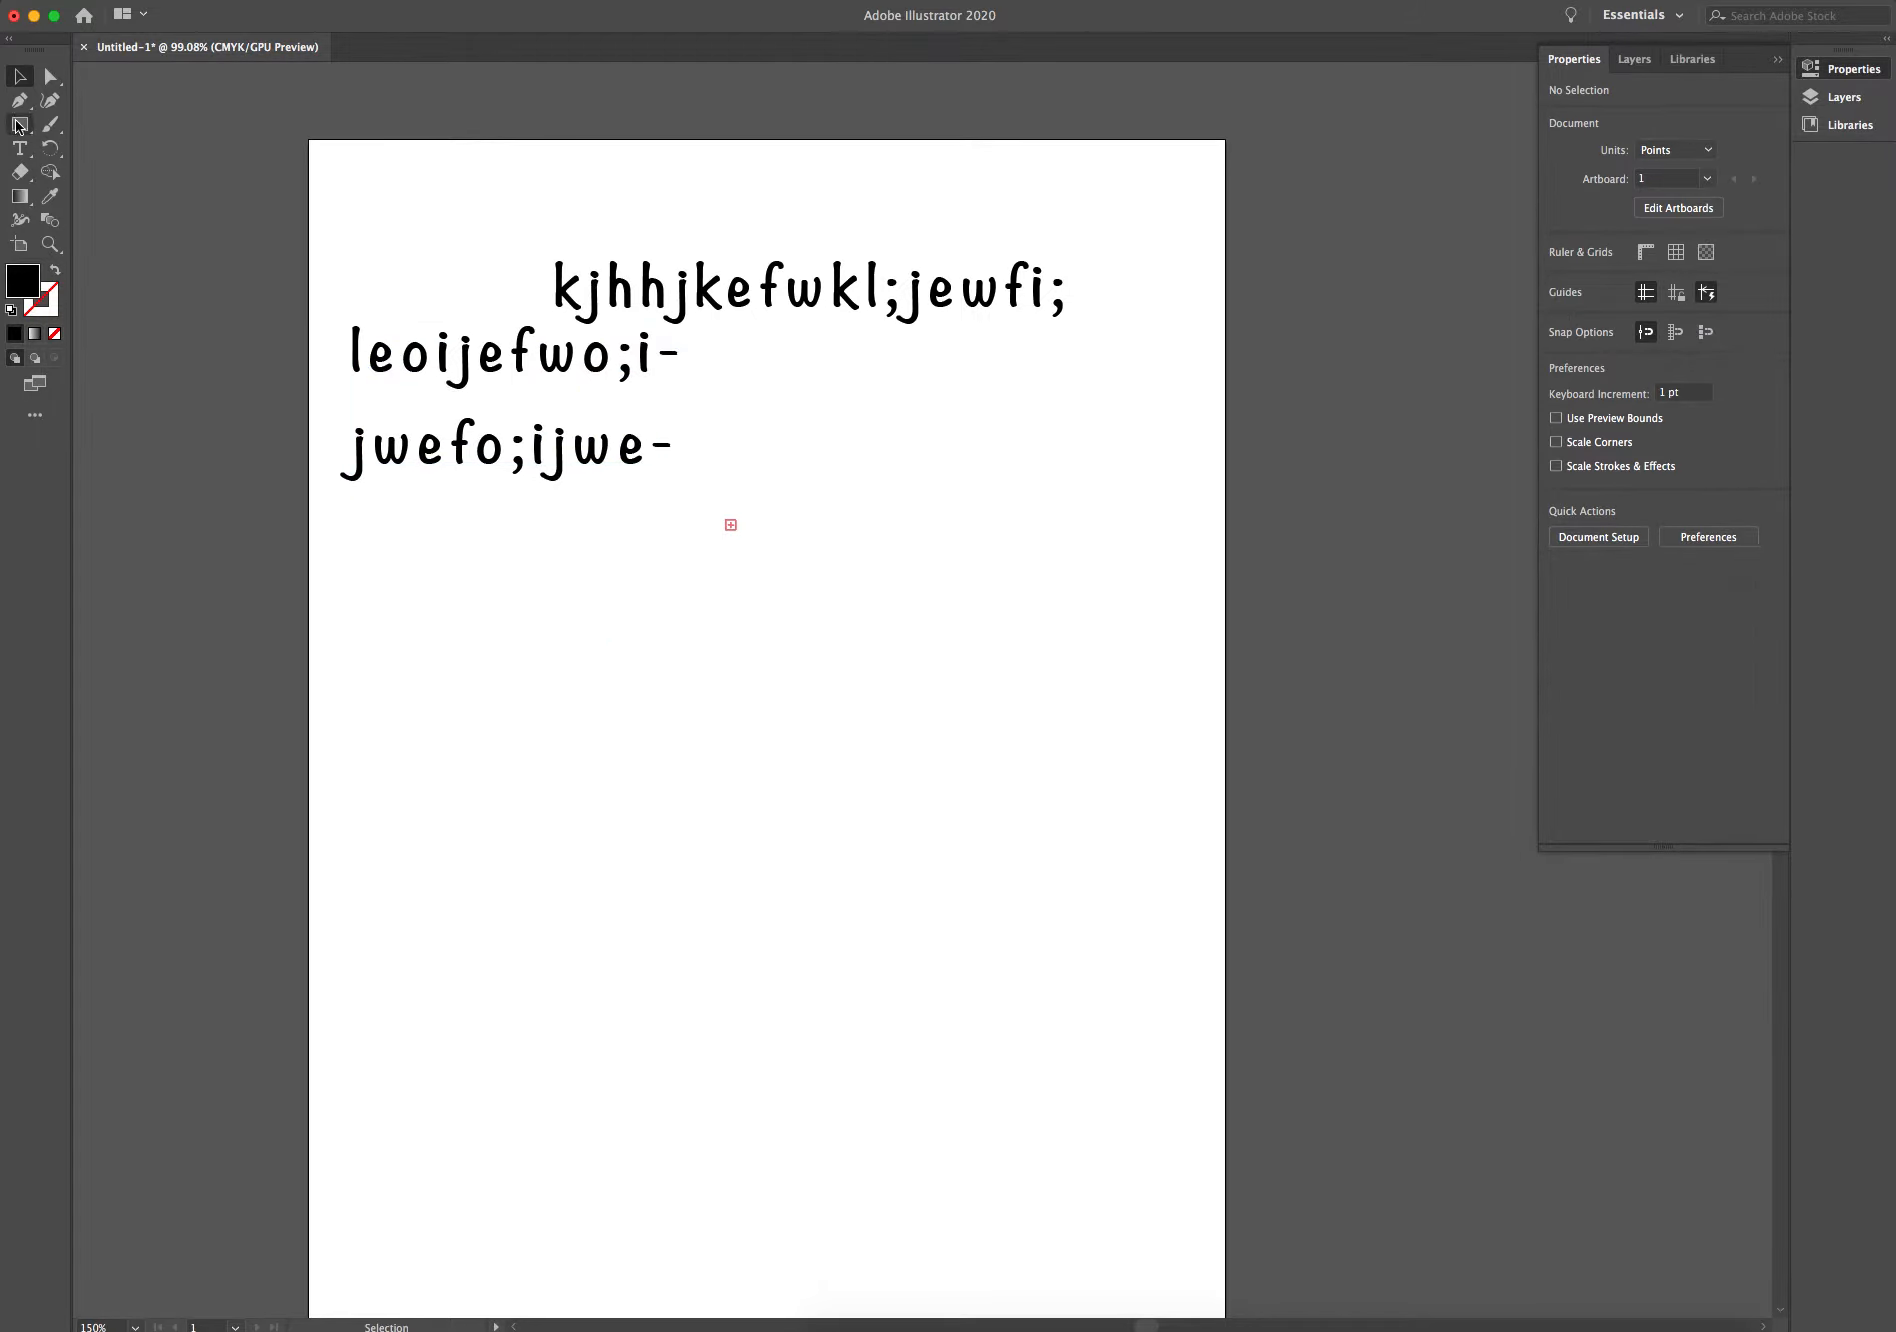
# Draw a circle about 208 pt wide below the text frame and fill it with area text beginning "wegljewjewojewf".
pyautogui.moveTo(20, 124); pyautogui.dragTo(125, 148)
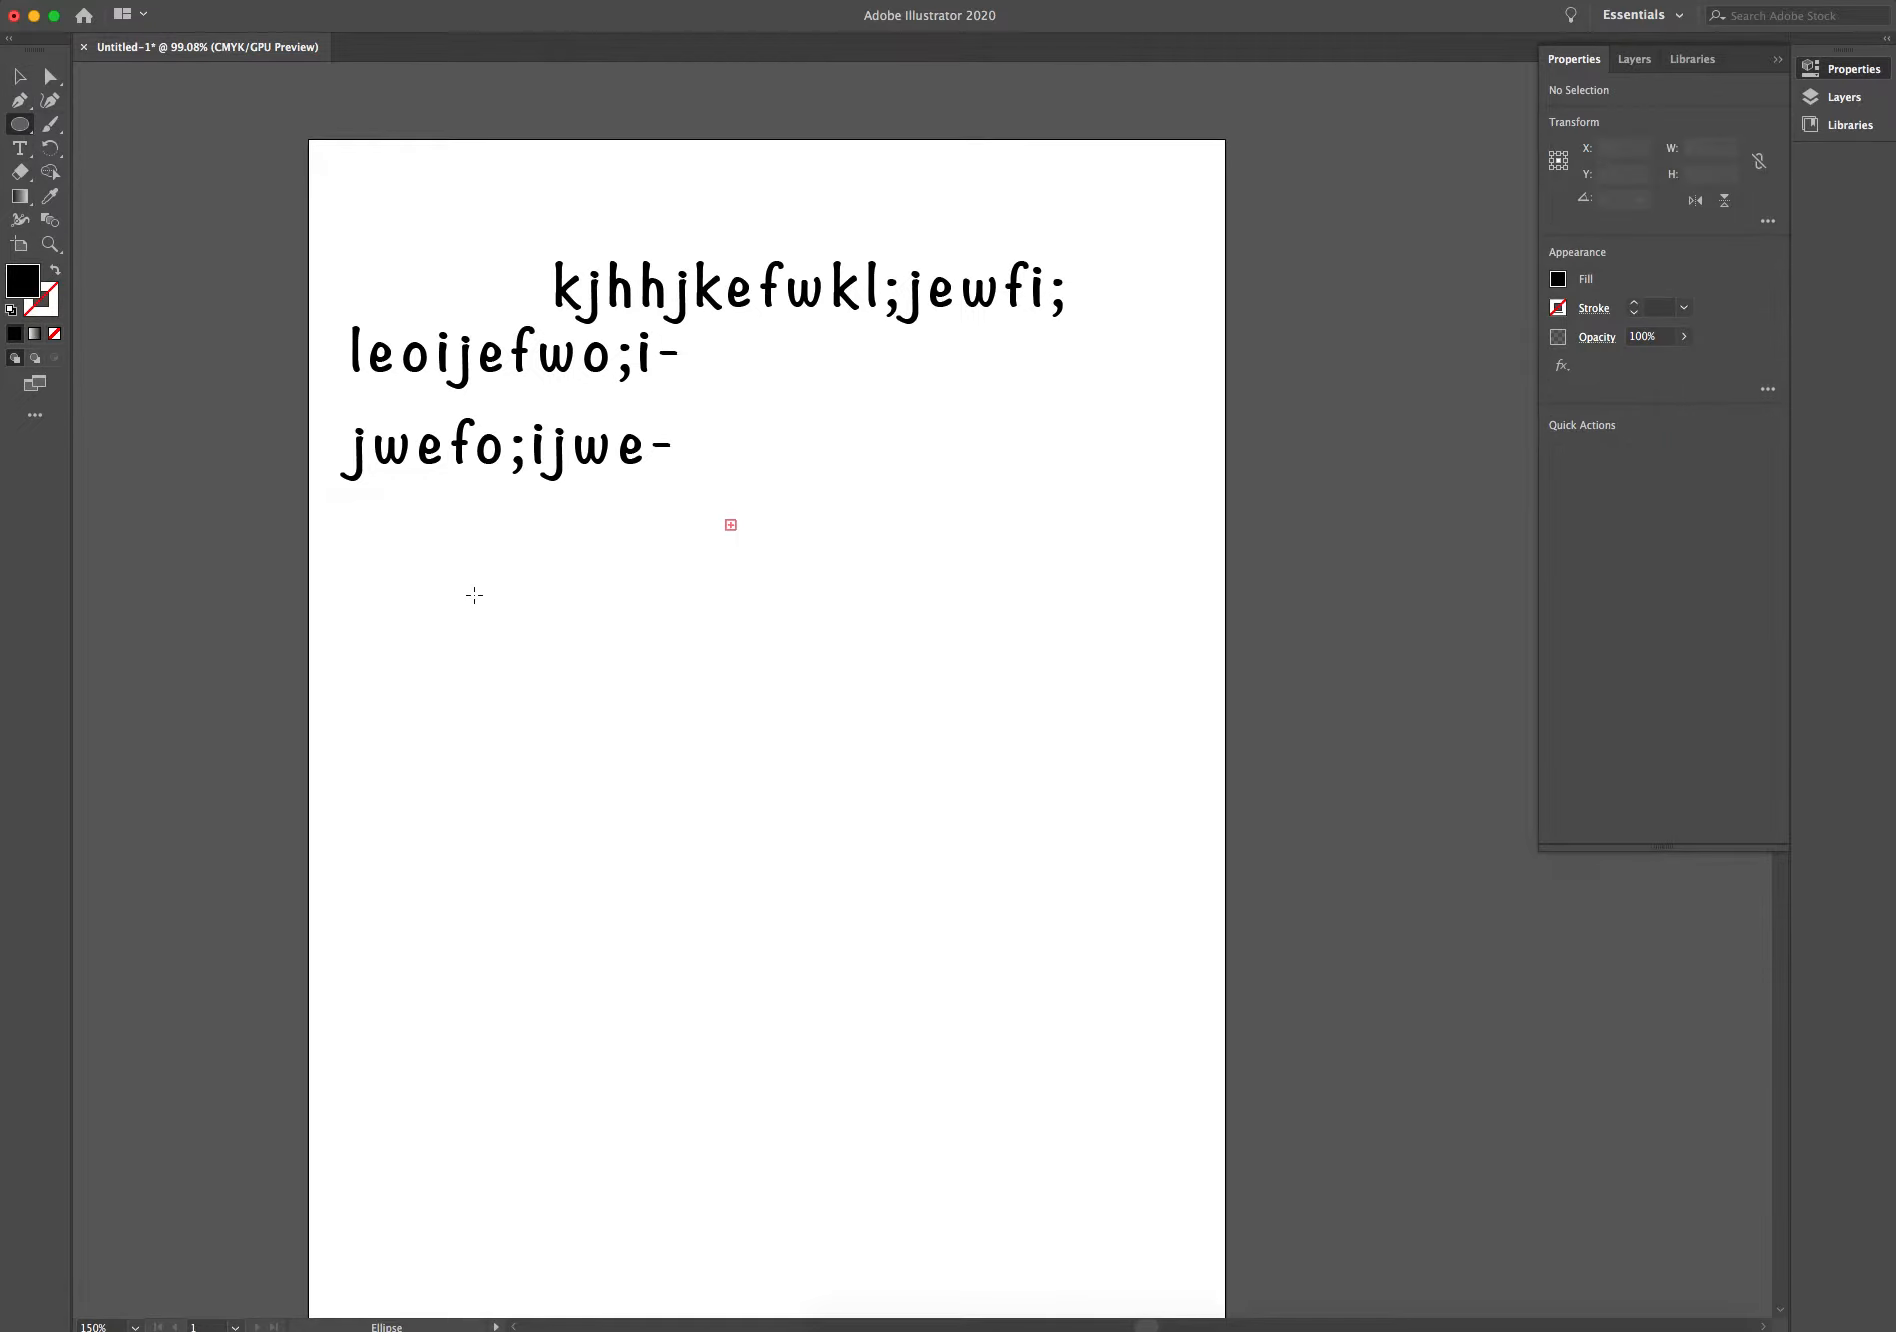
pyautogui.moveTo(459, 585); pyautogui.dragTo(771, 897)
pyautogui.click(20, 148)
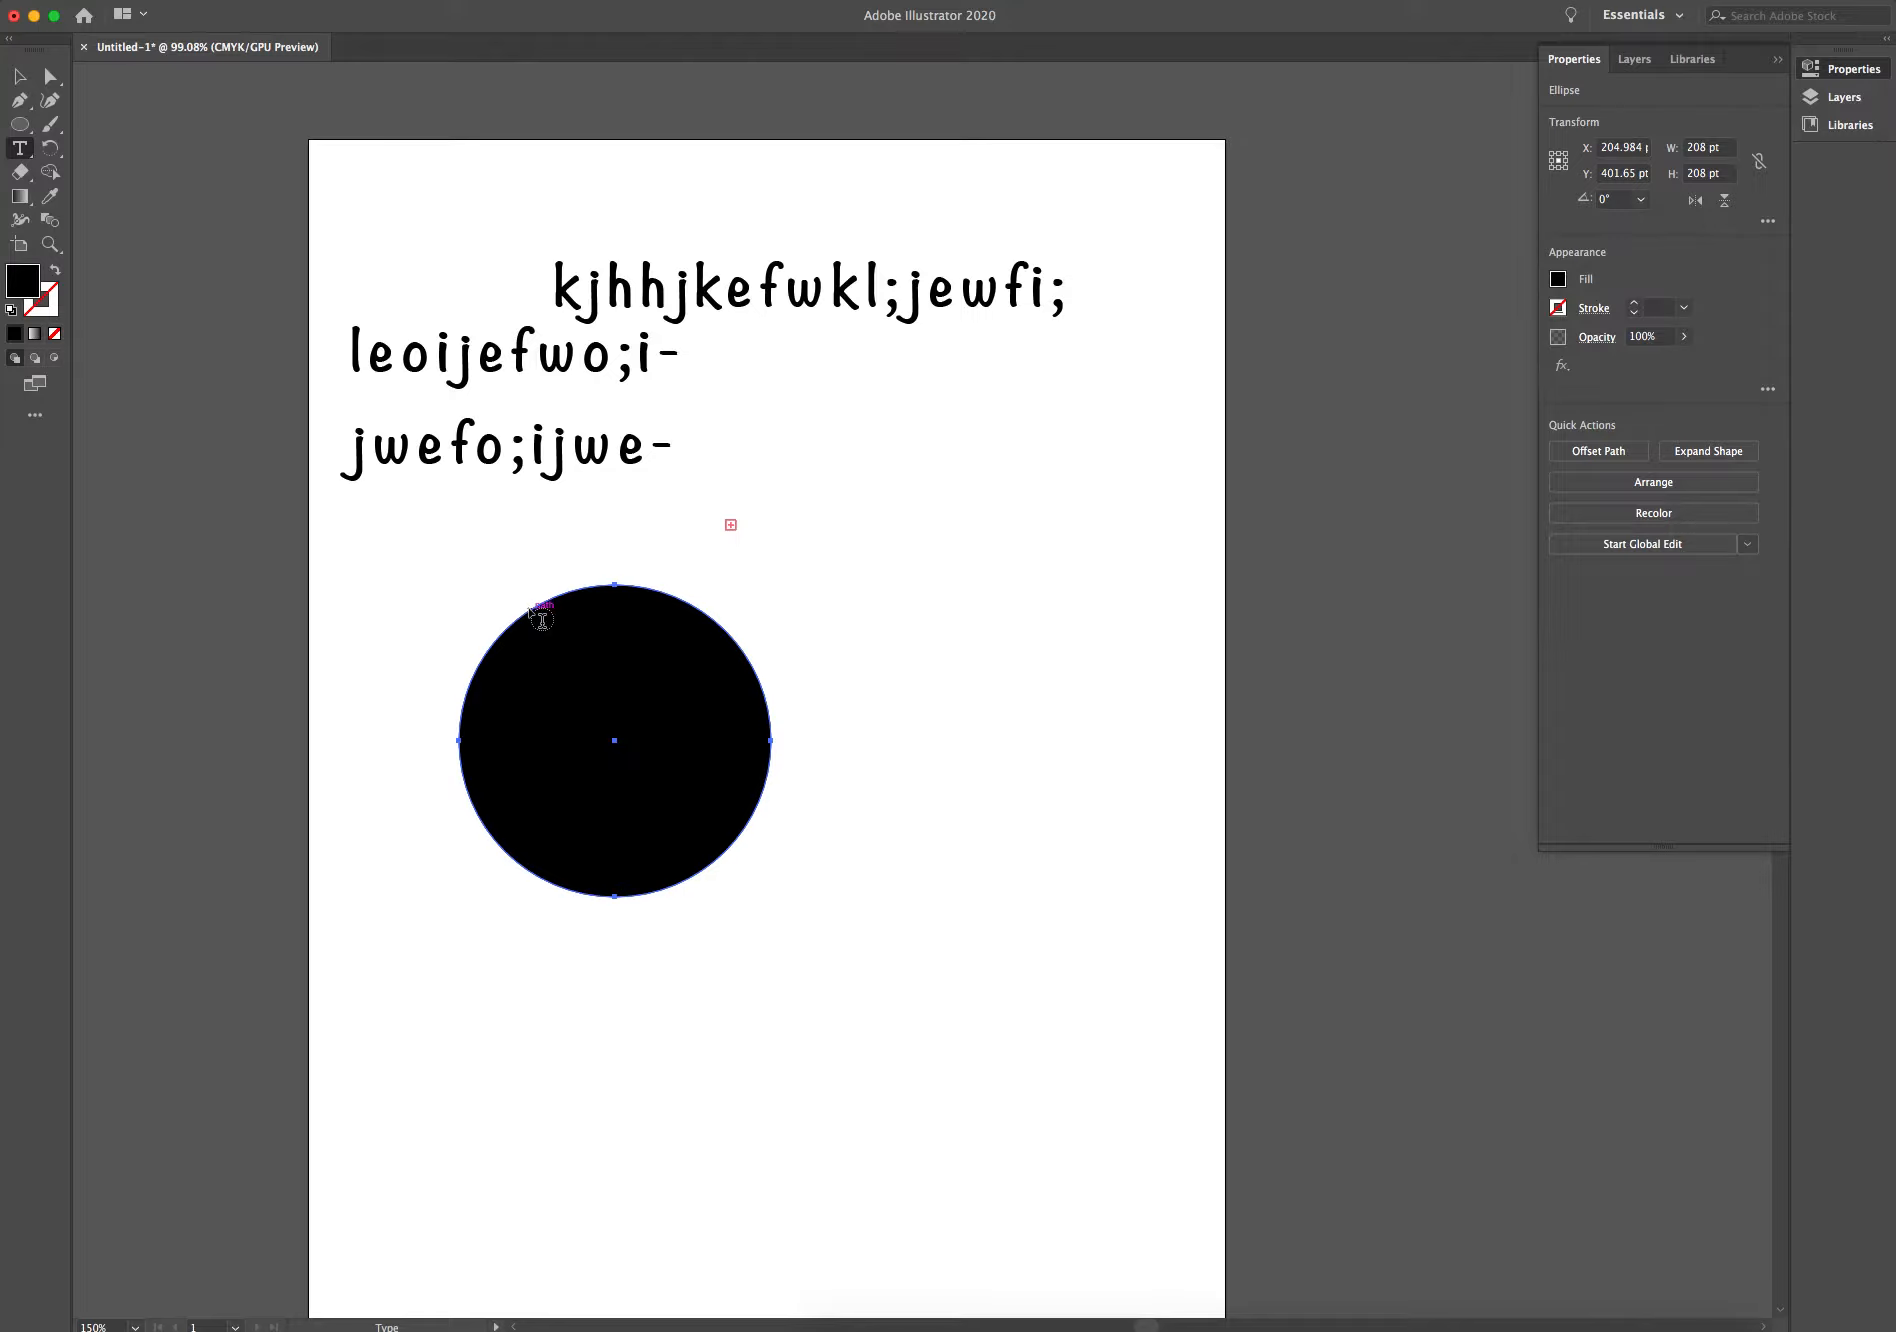
pyautogui.click(542, 621)
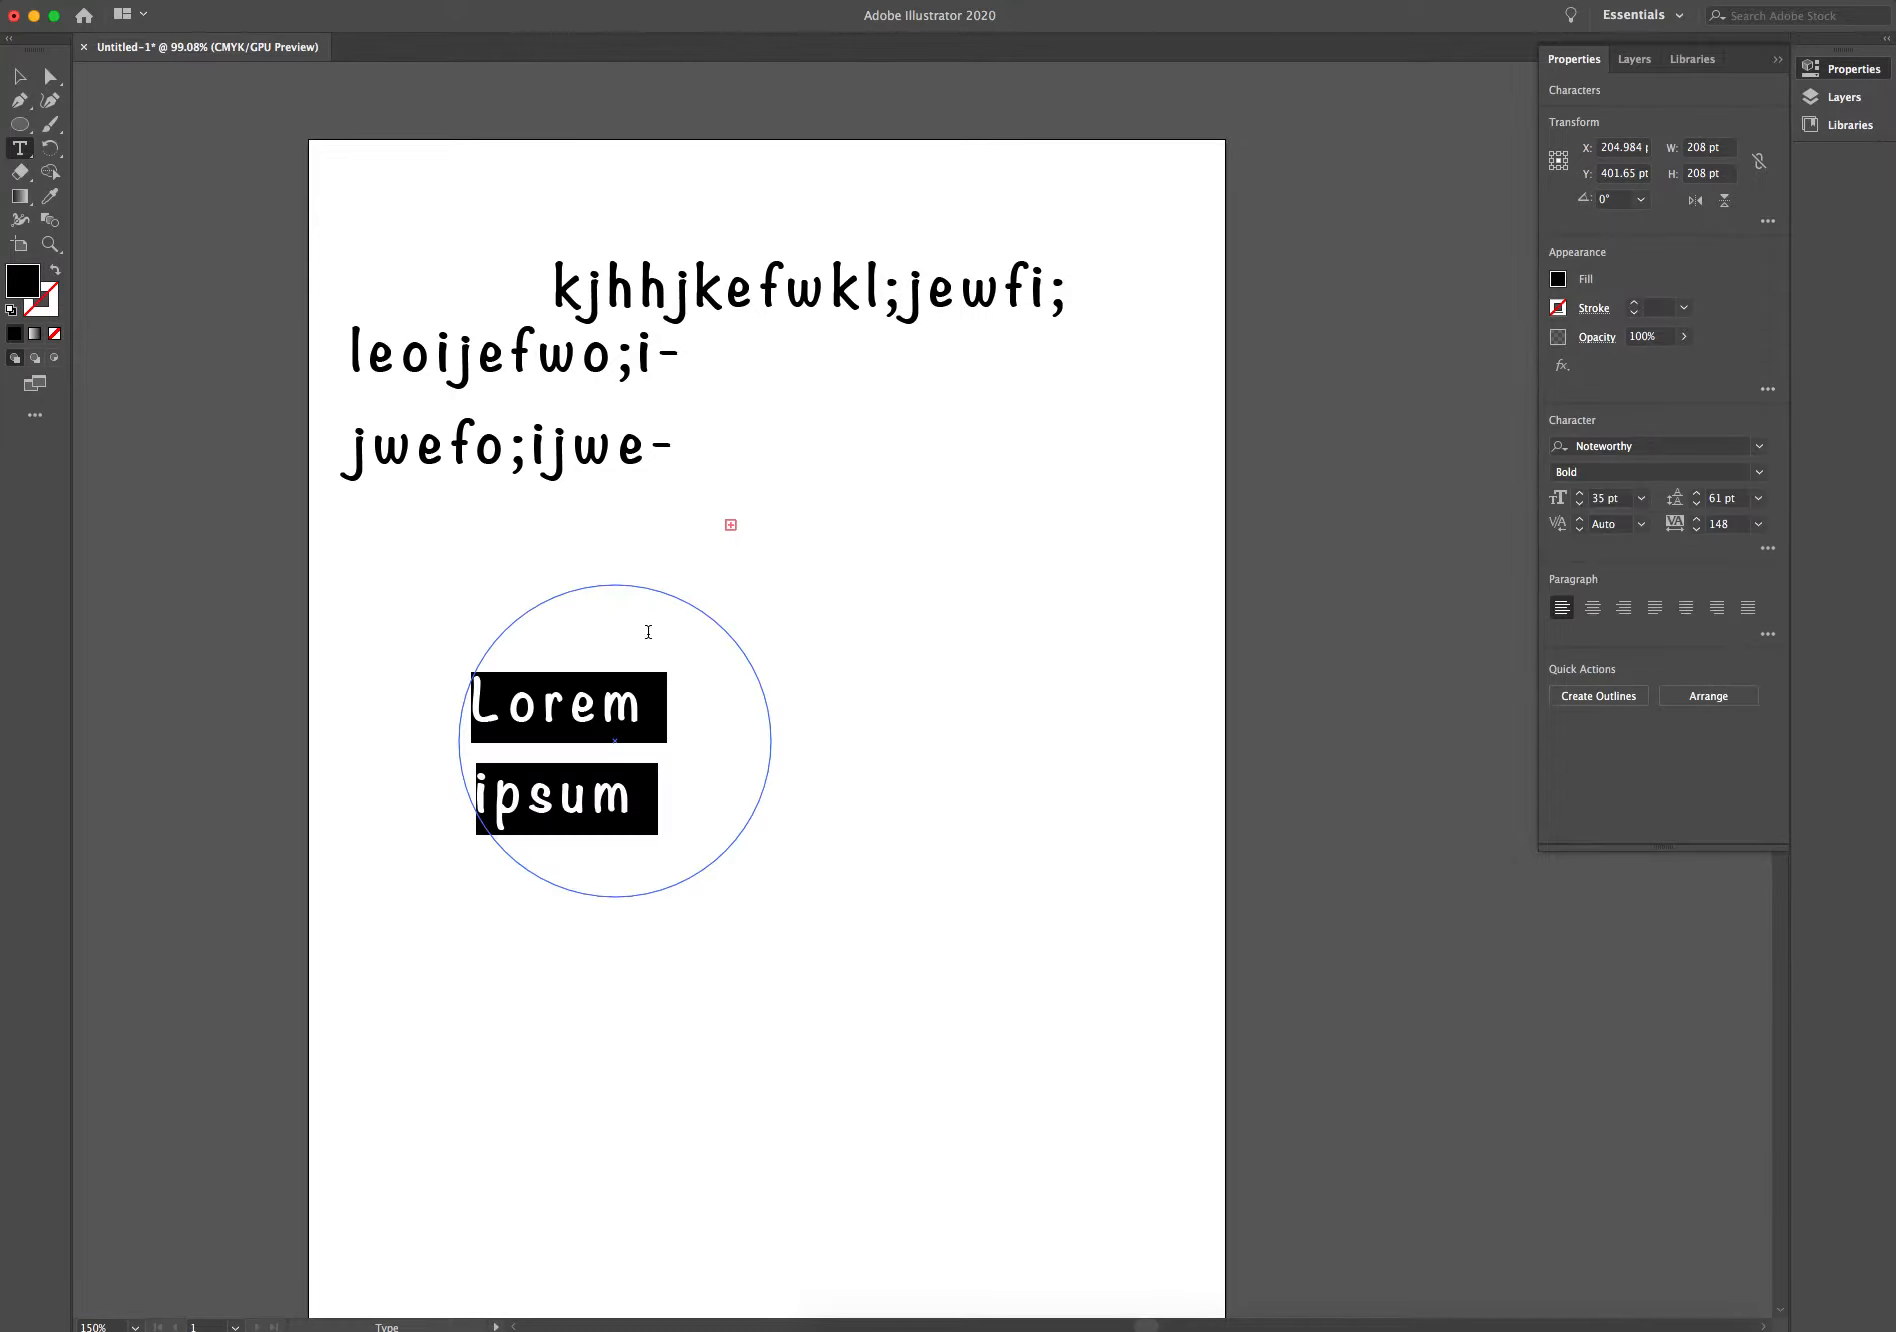
pyautogui.write('wegljewjewojewf')
pyautogui.write('j')
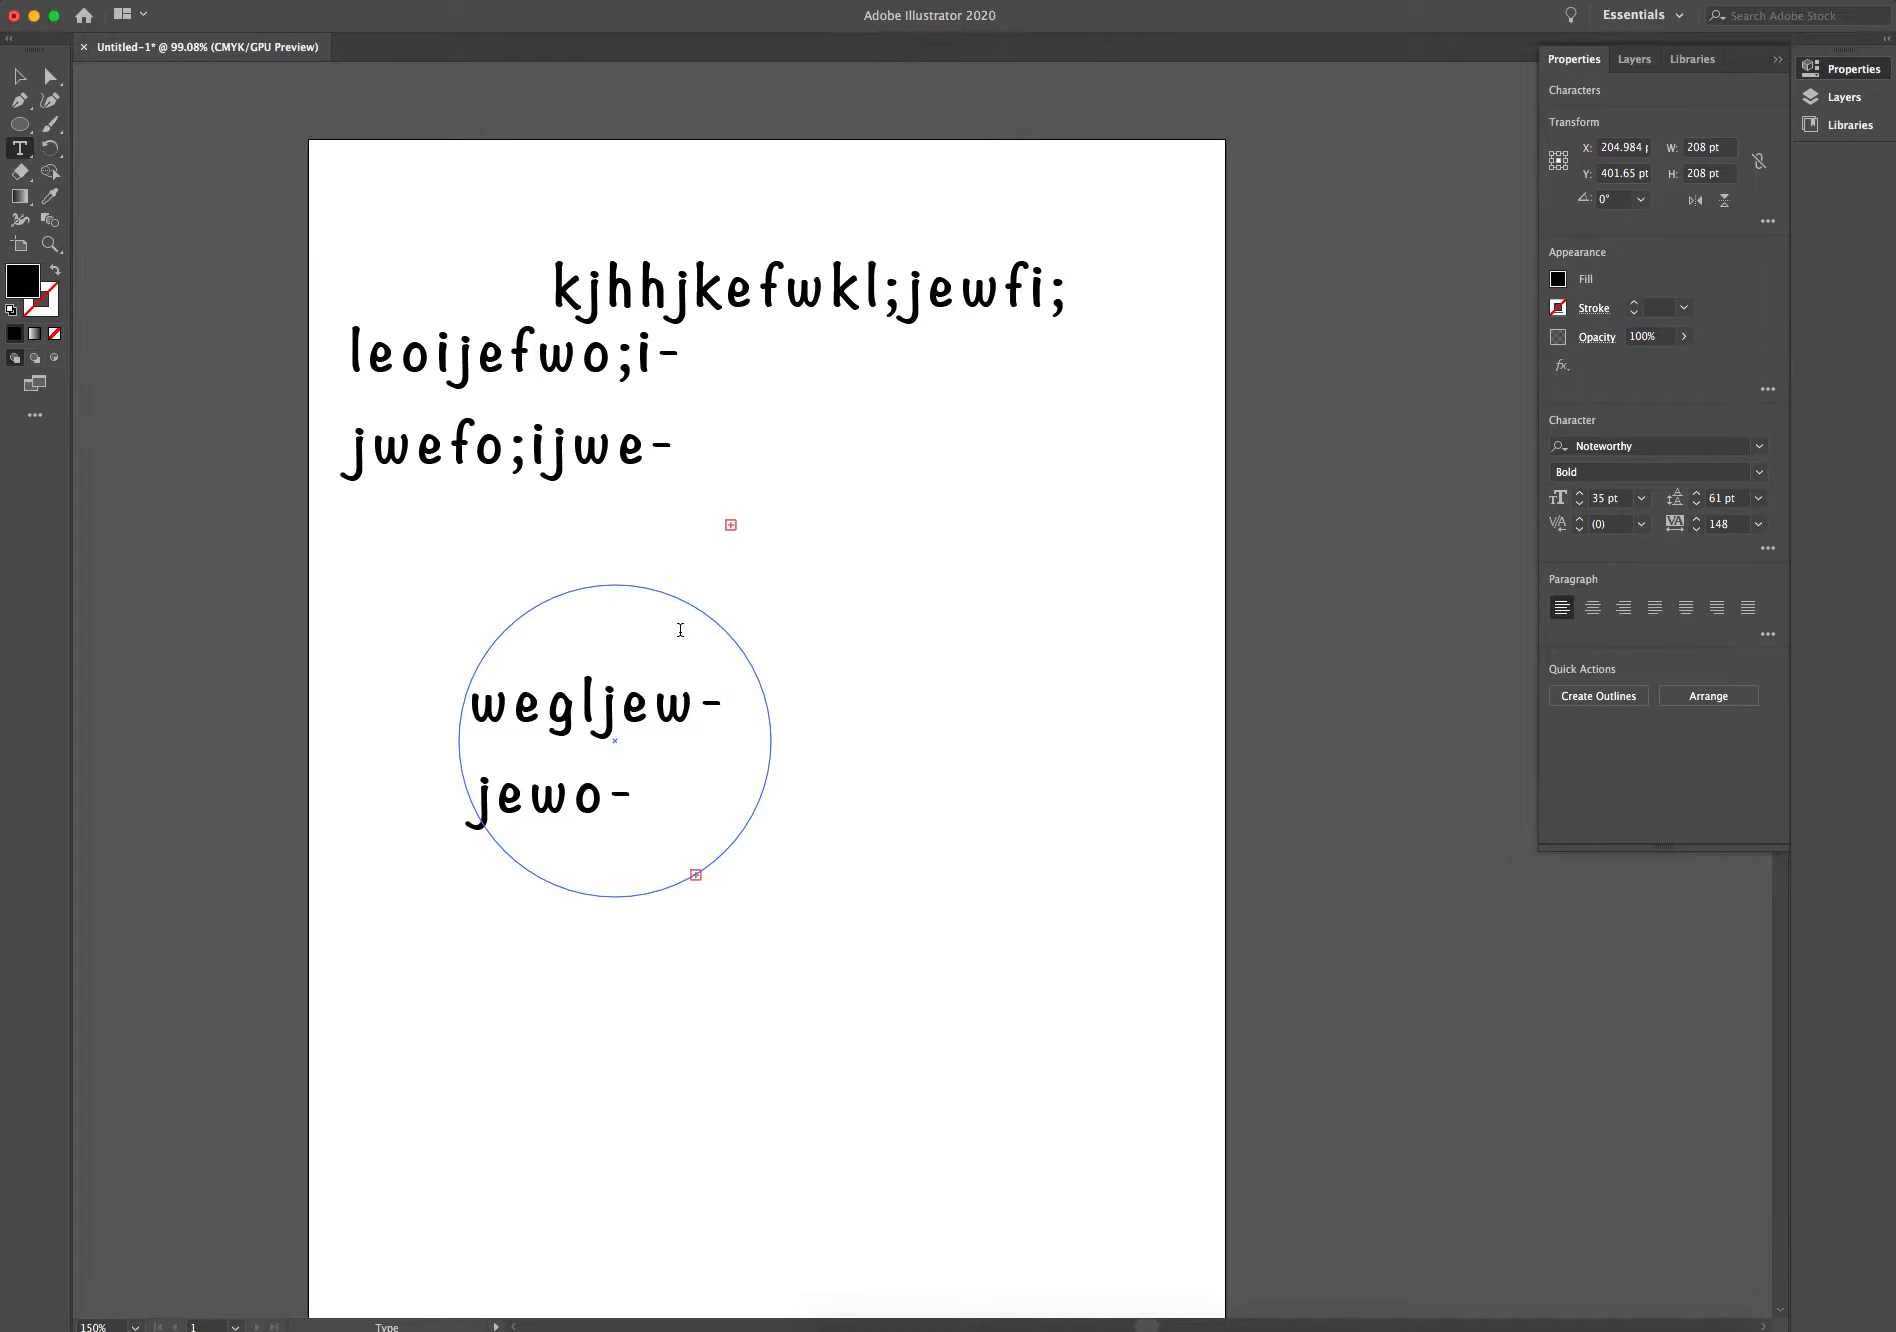
# Set all the text in the circle to Minion Variable Concept in the Regular style.
pyautogui.tripleClick(557, 706)
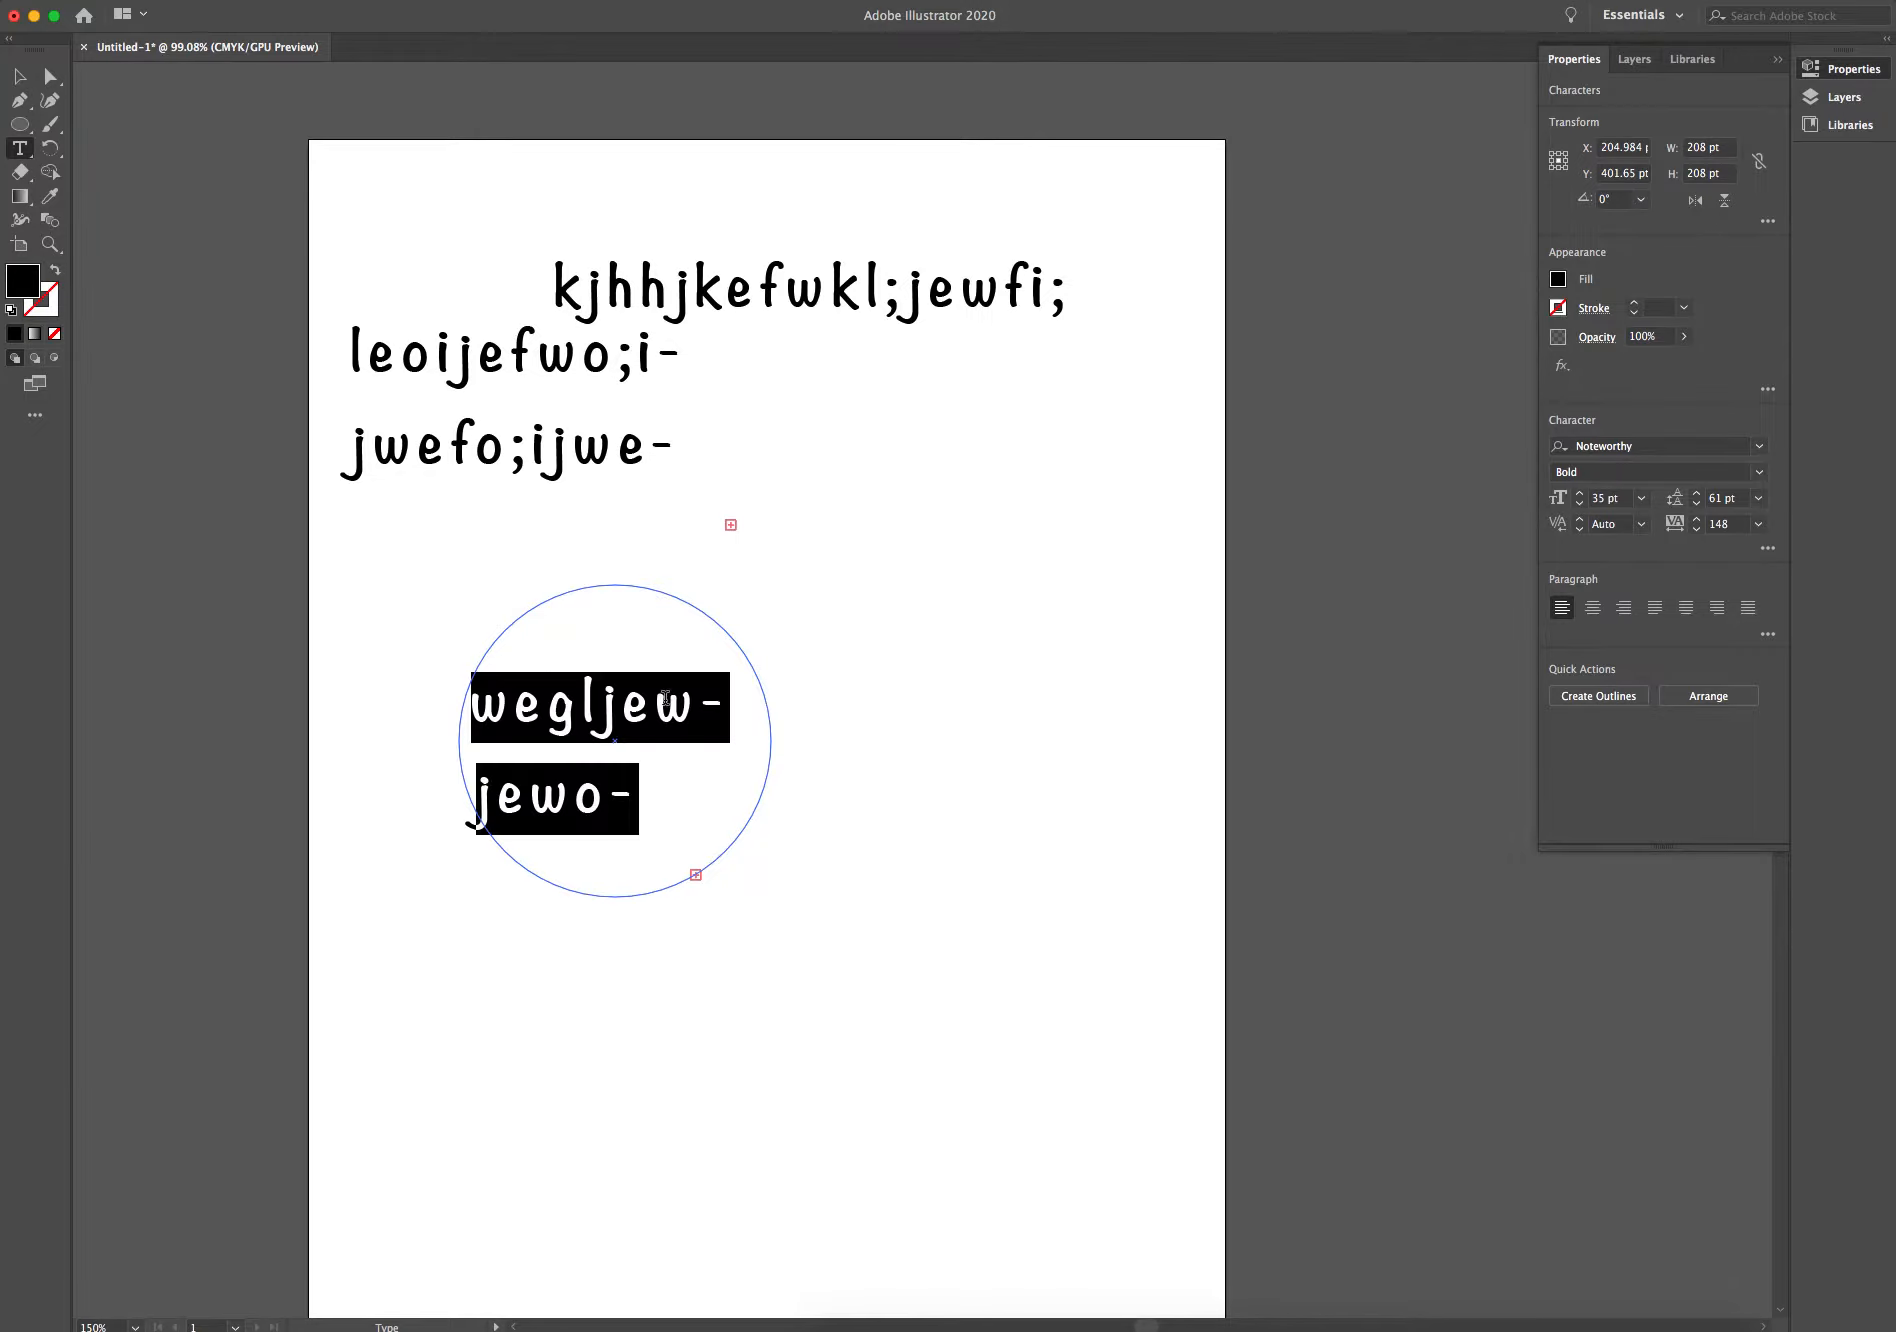
pyautogui.click(1757, 449)
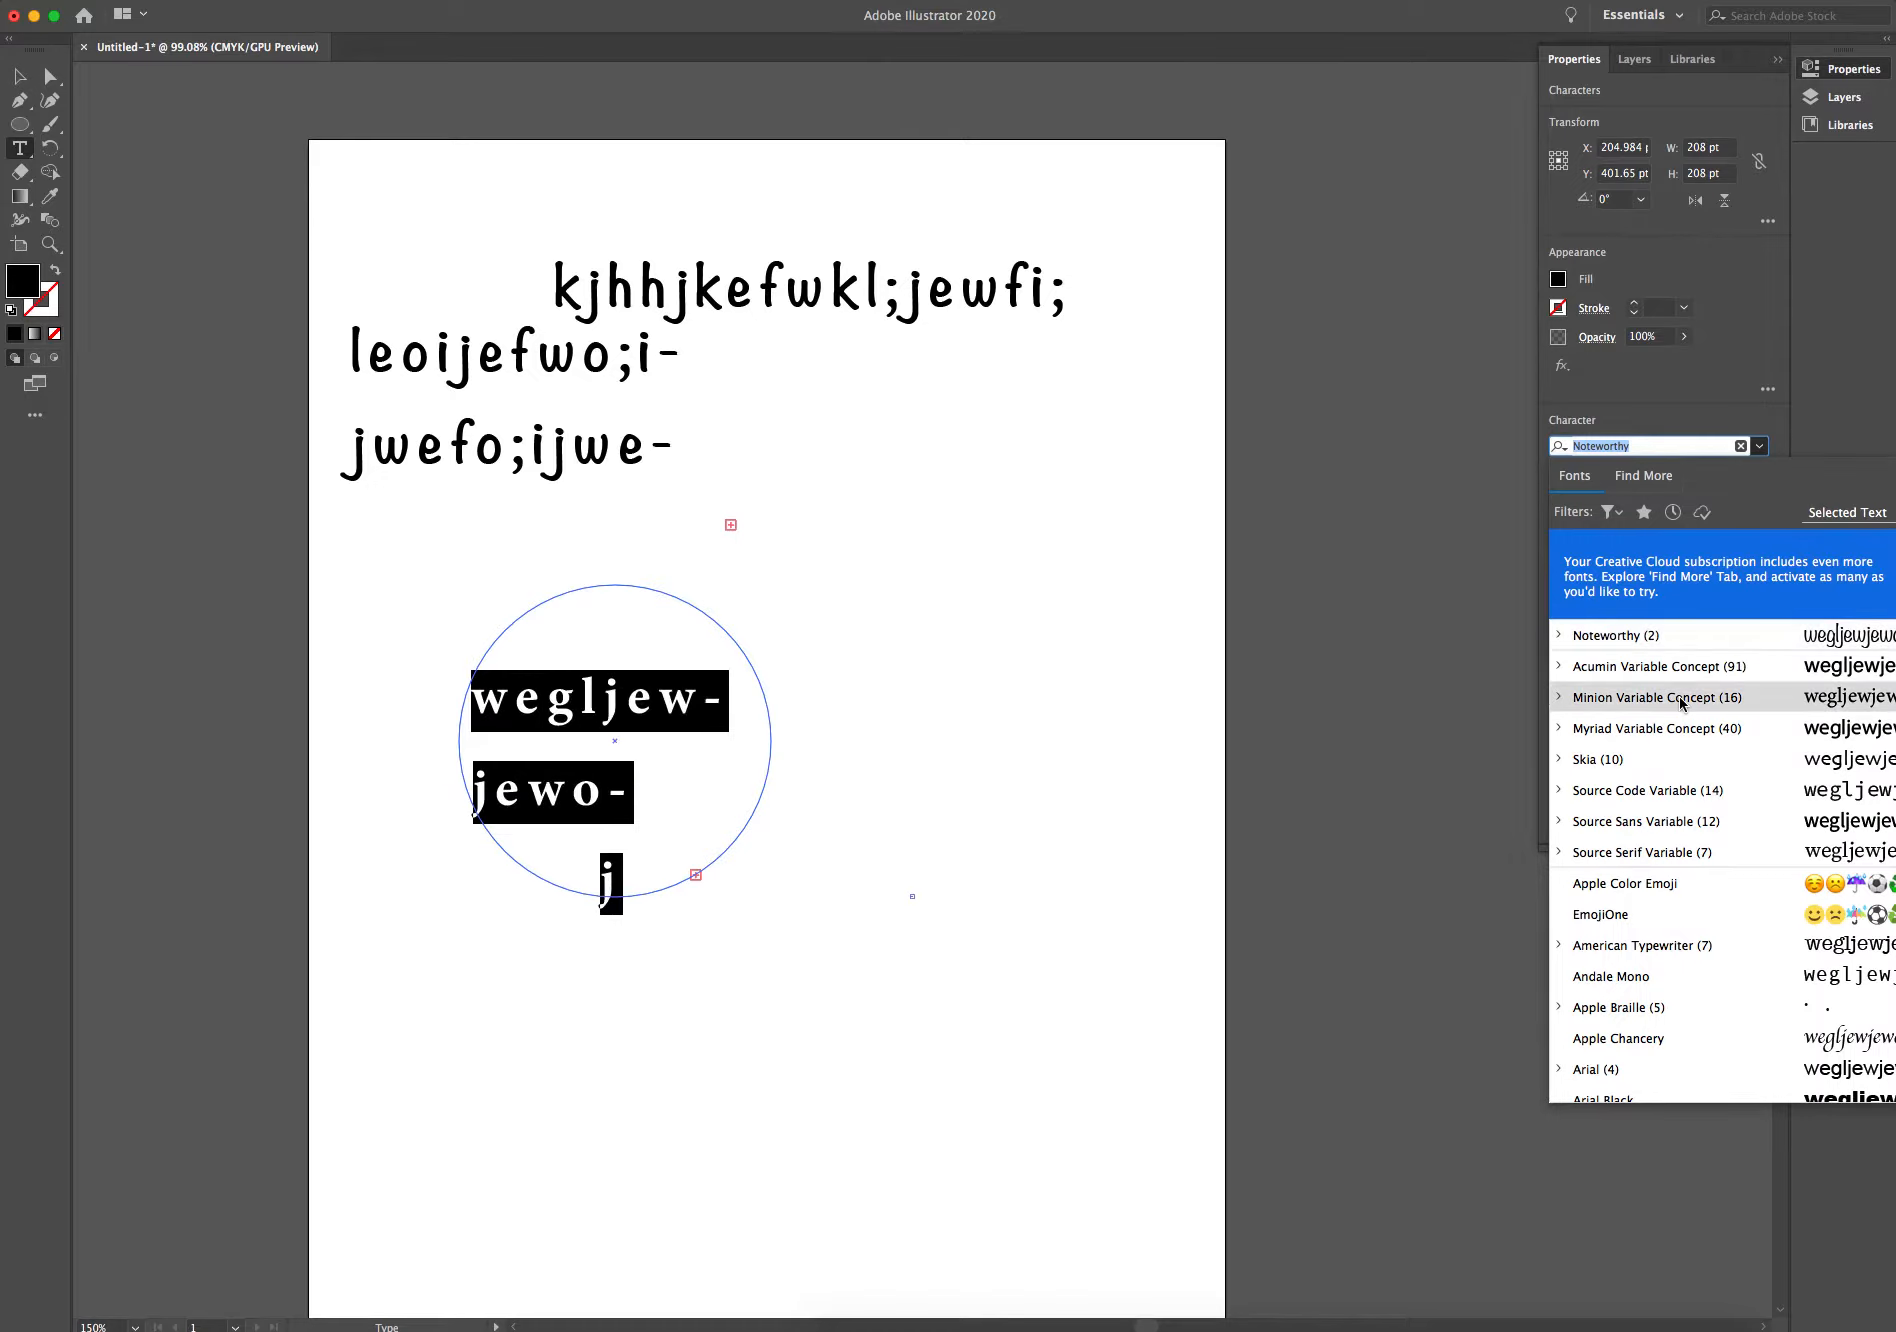
pyautogui.click(1683, 700)
pyautogui.click(1758, 472)
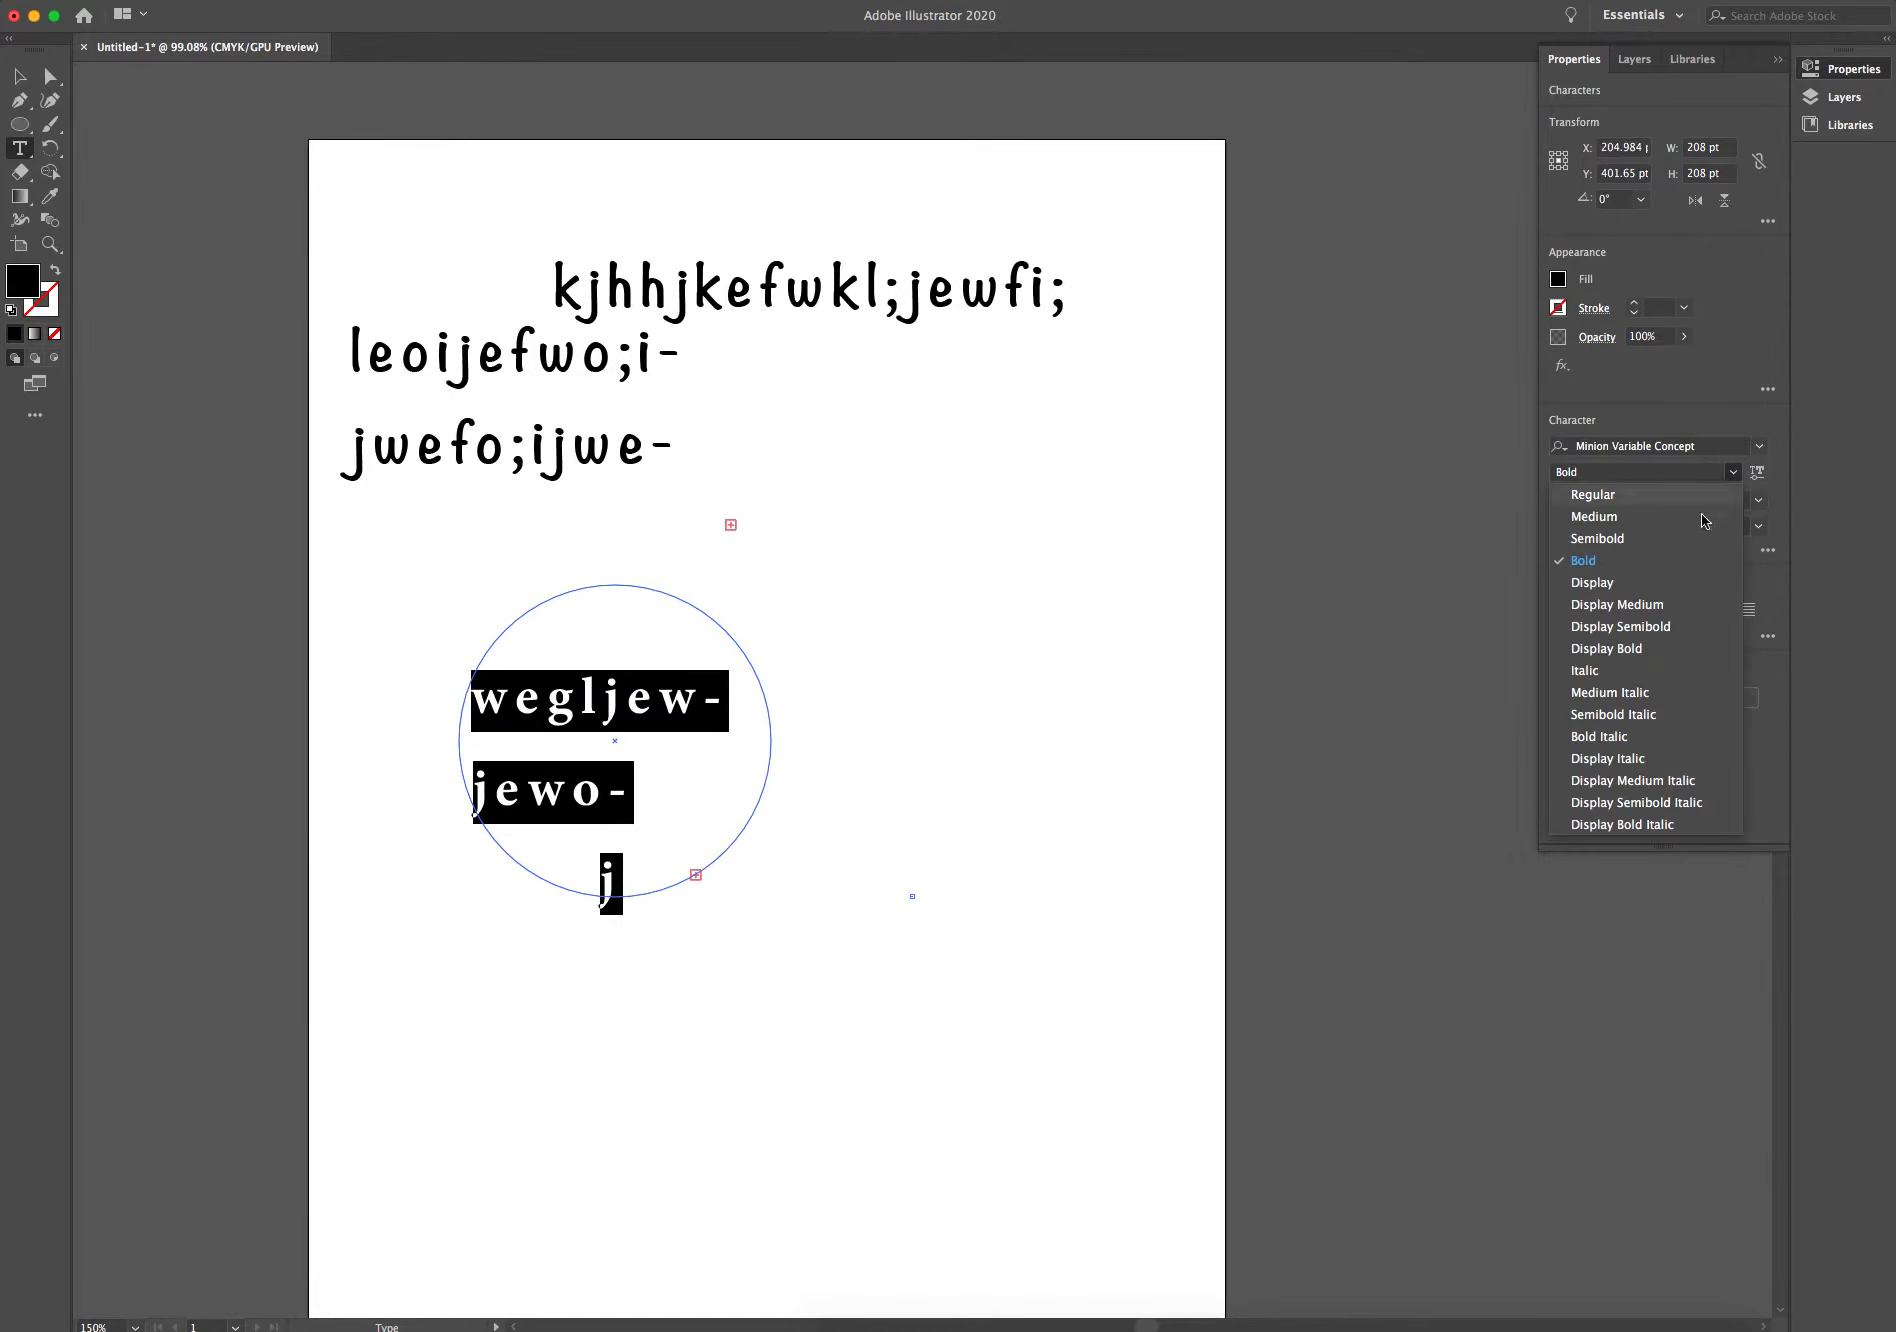
pyautogui.click(1645, 495)
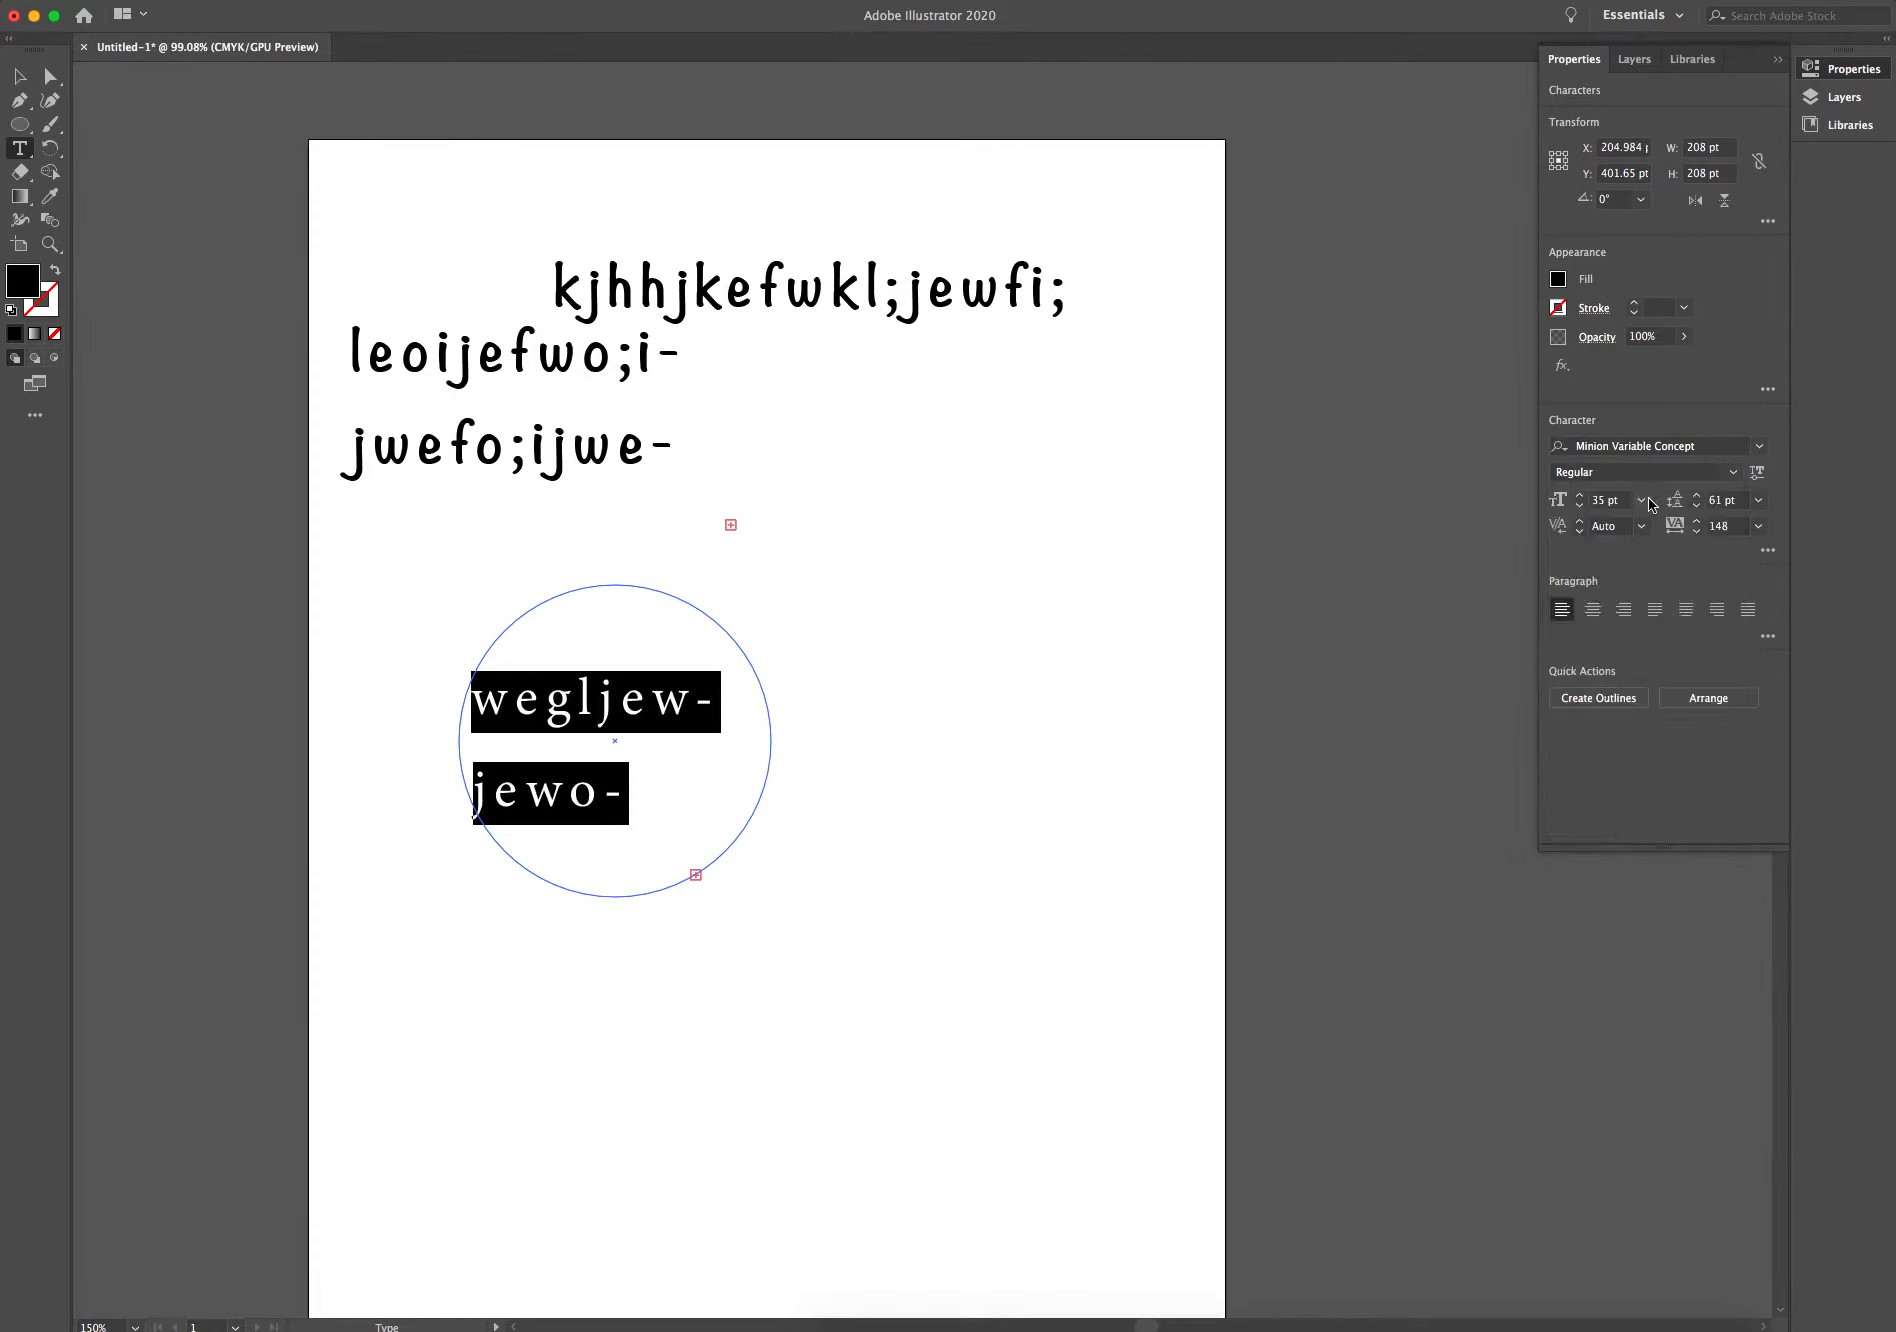
# Set the circle text's font size to 9 pt and its leading to 12 pt.
pyautogui.click(1641, 500)
pyautogui.click(1673, 615)
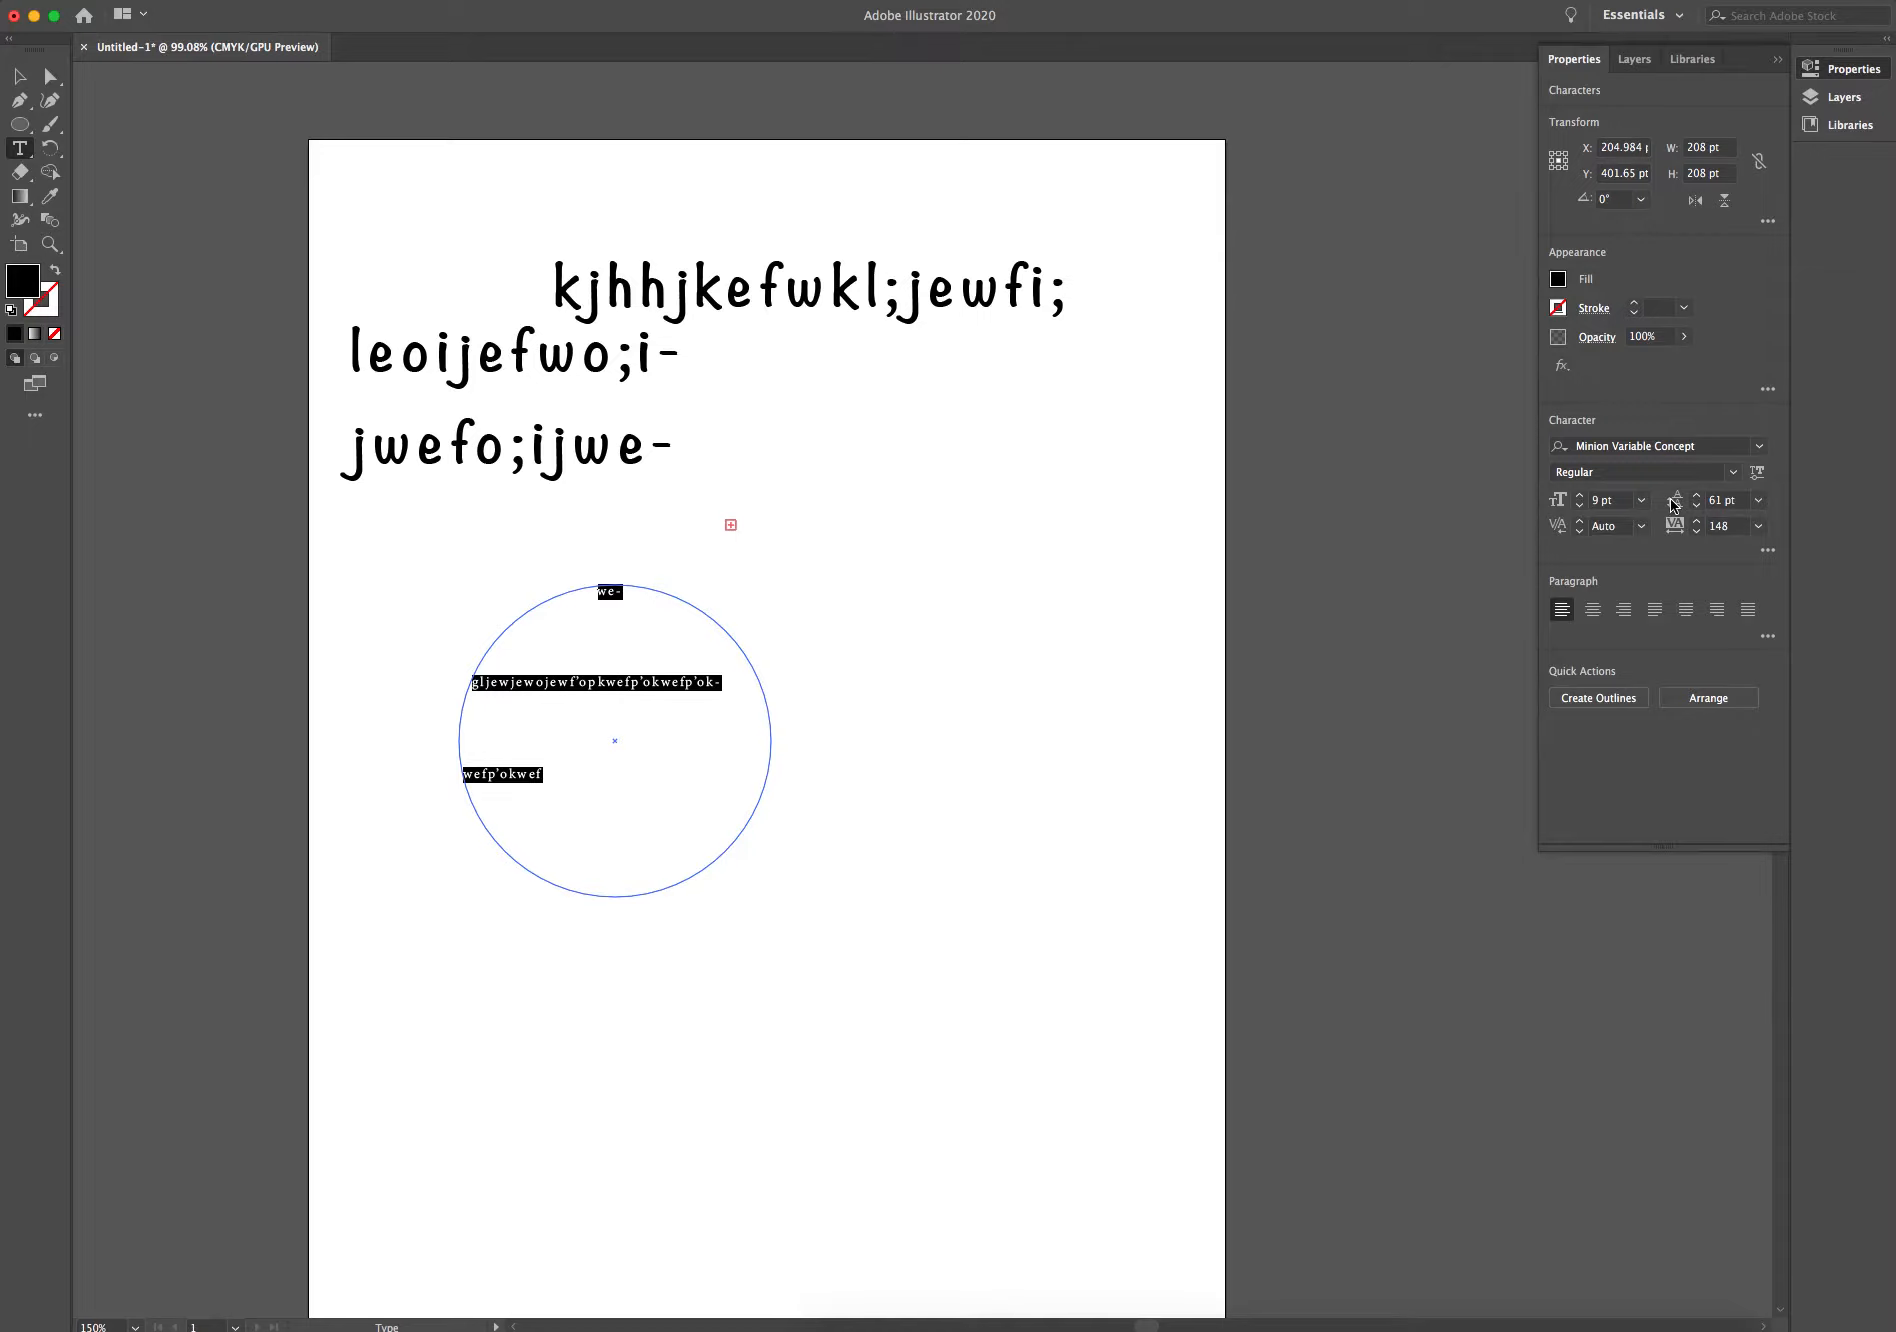
pyautogui.moveTo(1698, 496); pyautogui.dragTo(1698, 510)
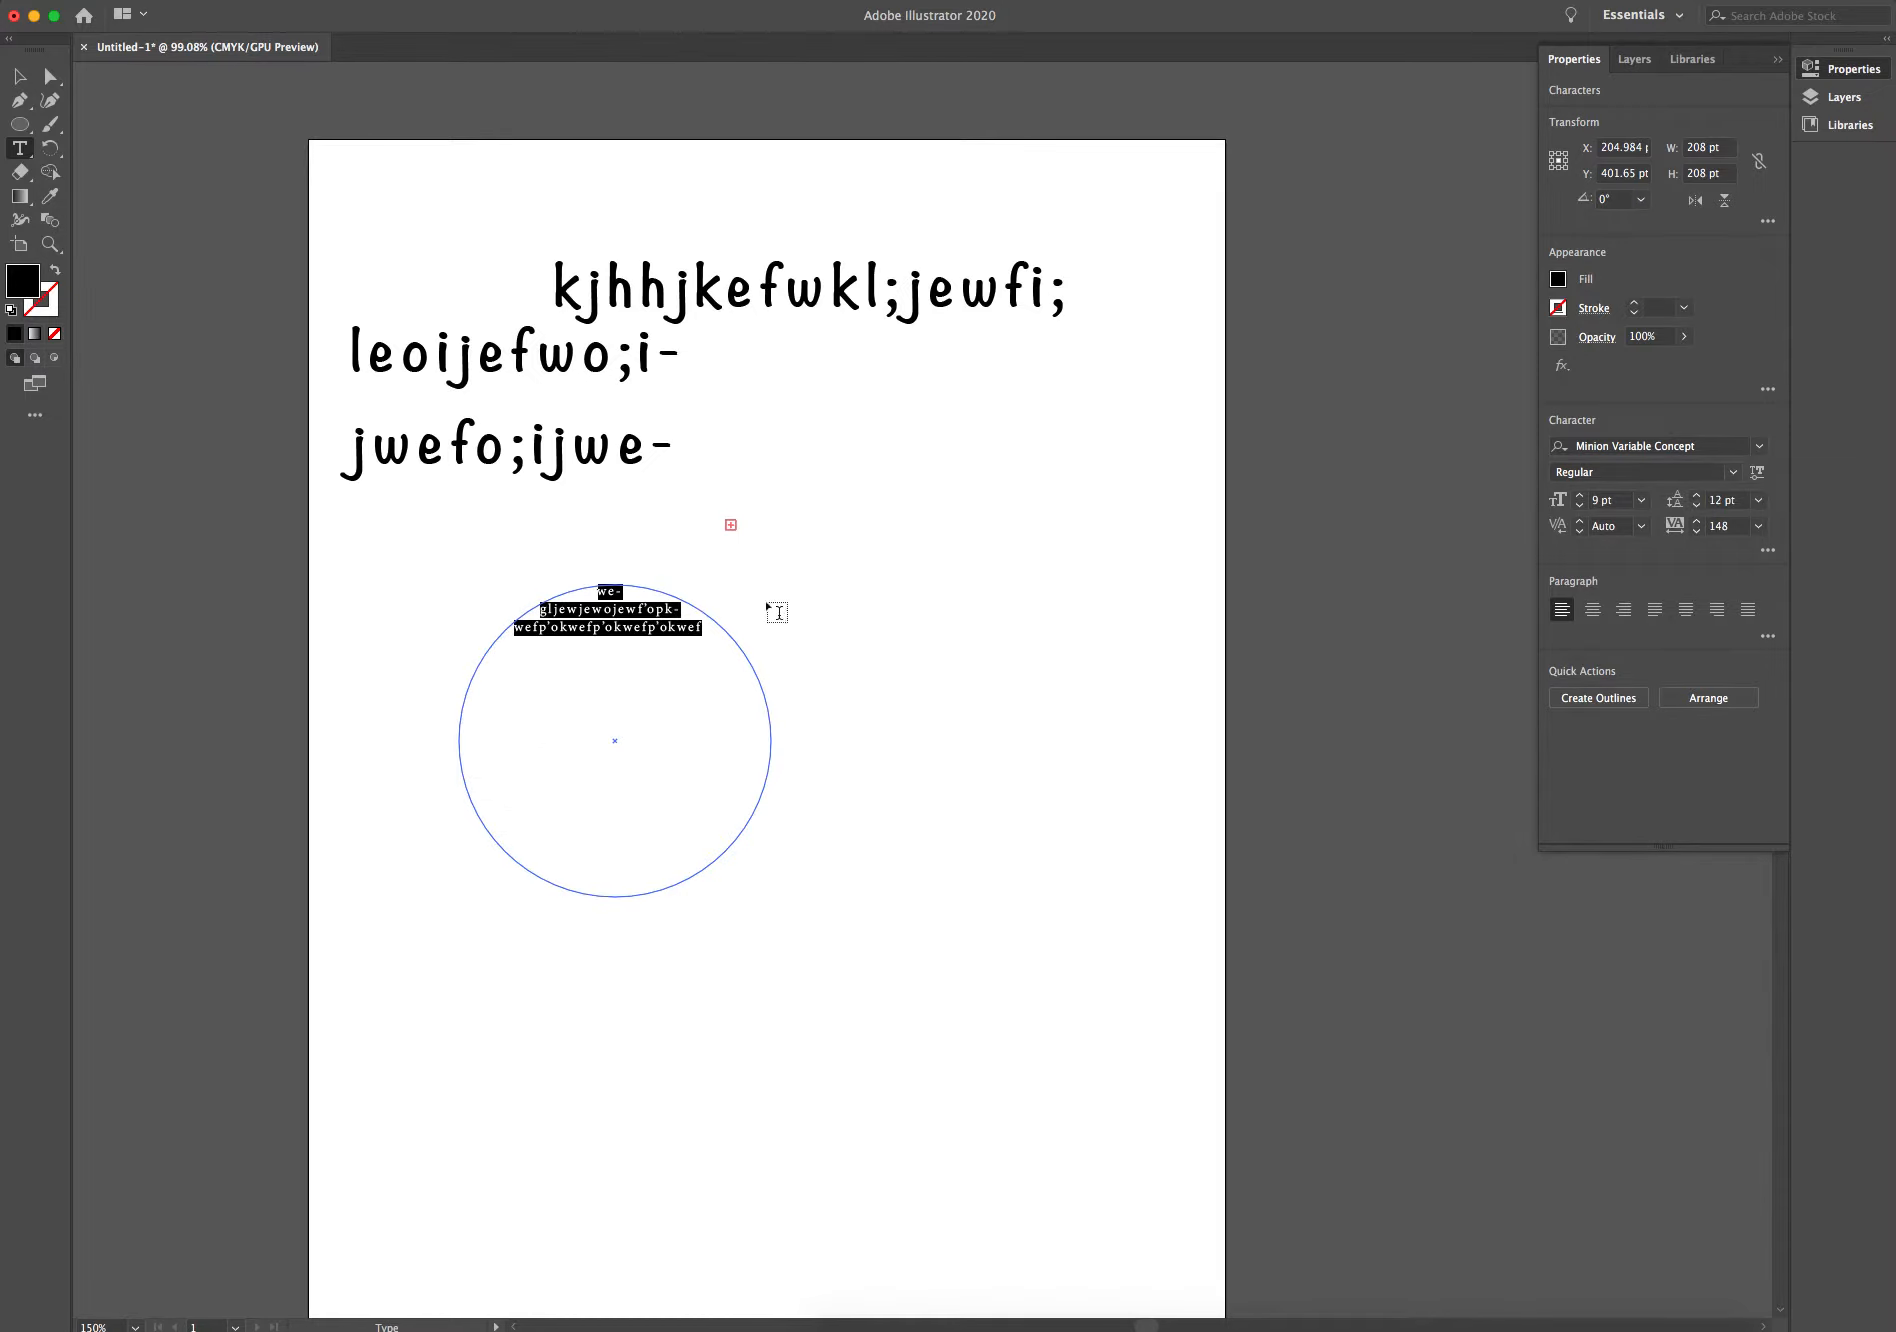
# Append more filler text, ending in "oijwro;ijwefijef", to the text inside the circle.
pyautogui.click(690, 622)
pyautogui.write('we-fo;ijewfo;i-jweo;ifjwo;eijfo;wijefo;iwjeo;ijefo;ijer;oijwro;ijwefijef')
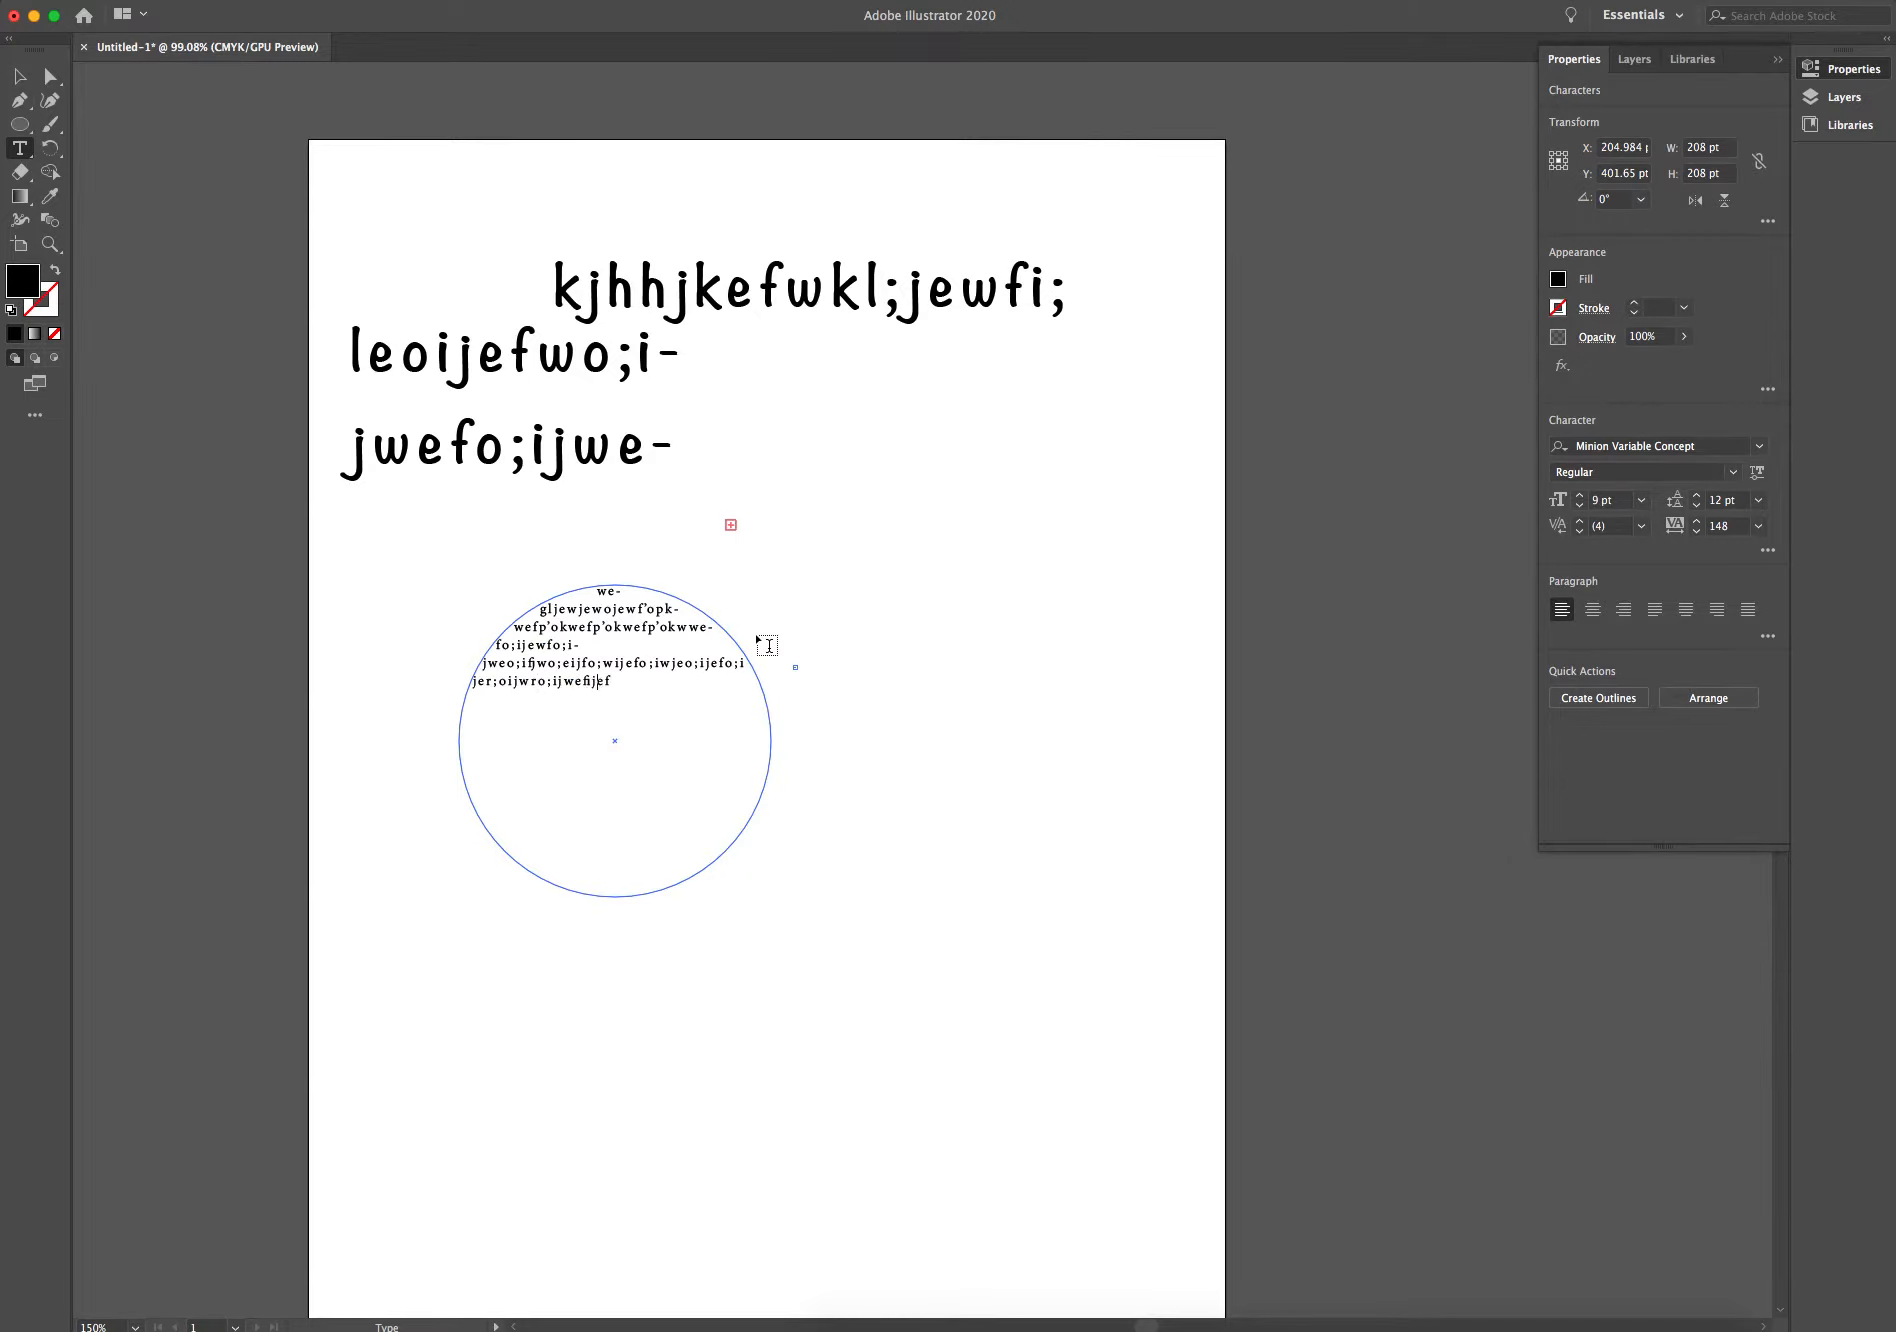
# Try very tight leading on all the circle text, down to 0.1 pt, and settle on 18 pt.
pyautogui.press('super+a')
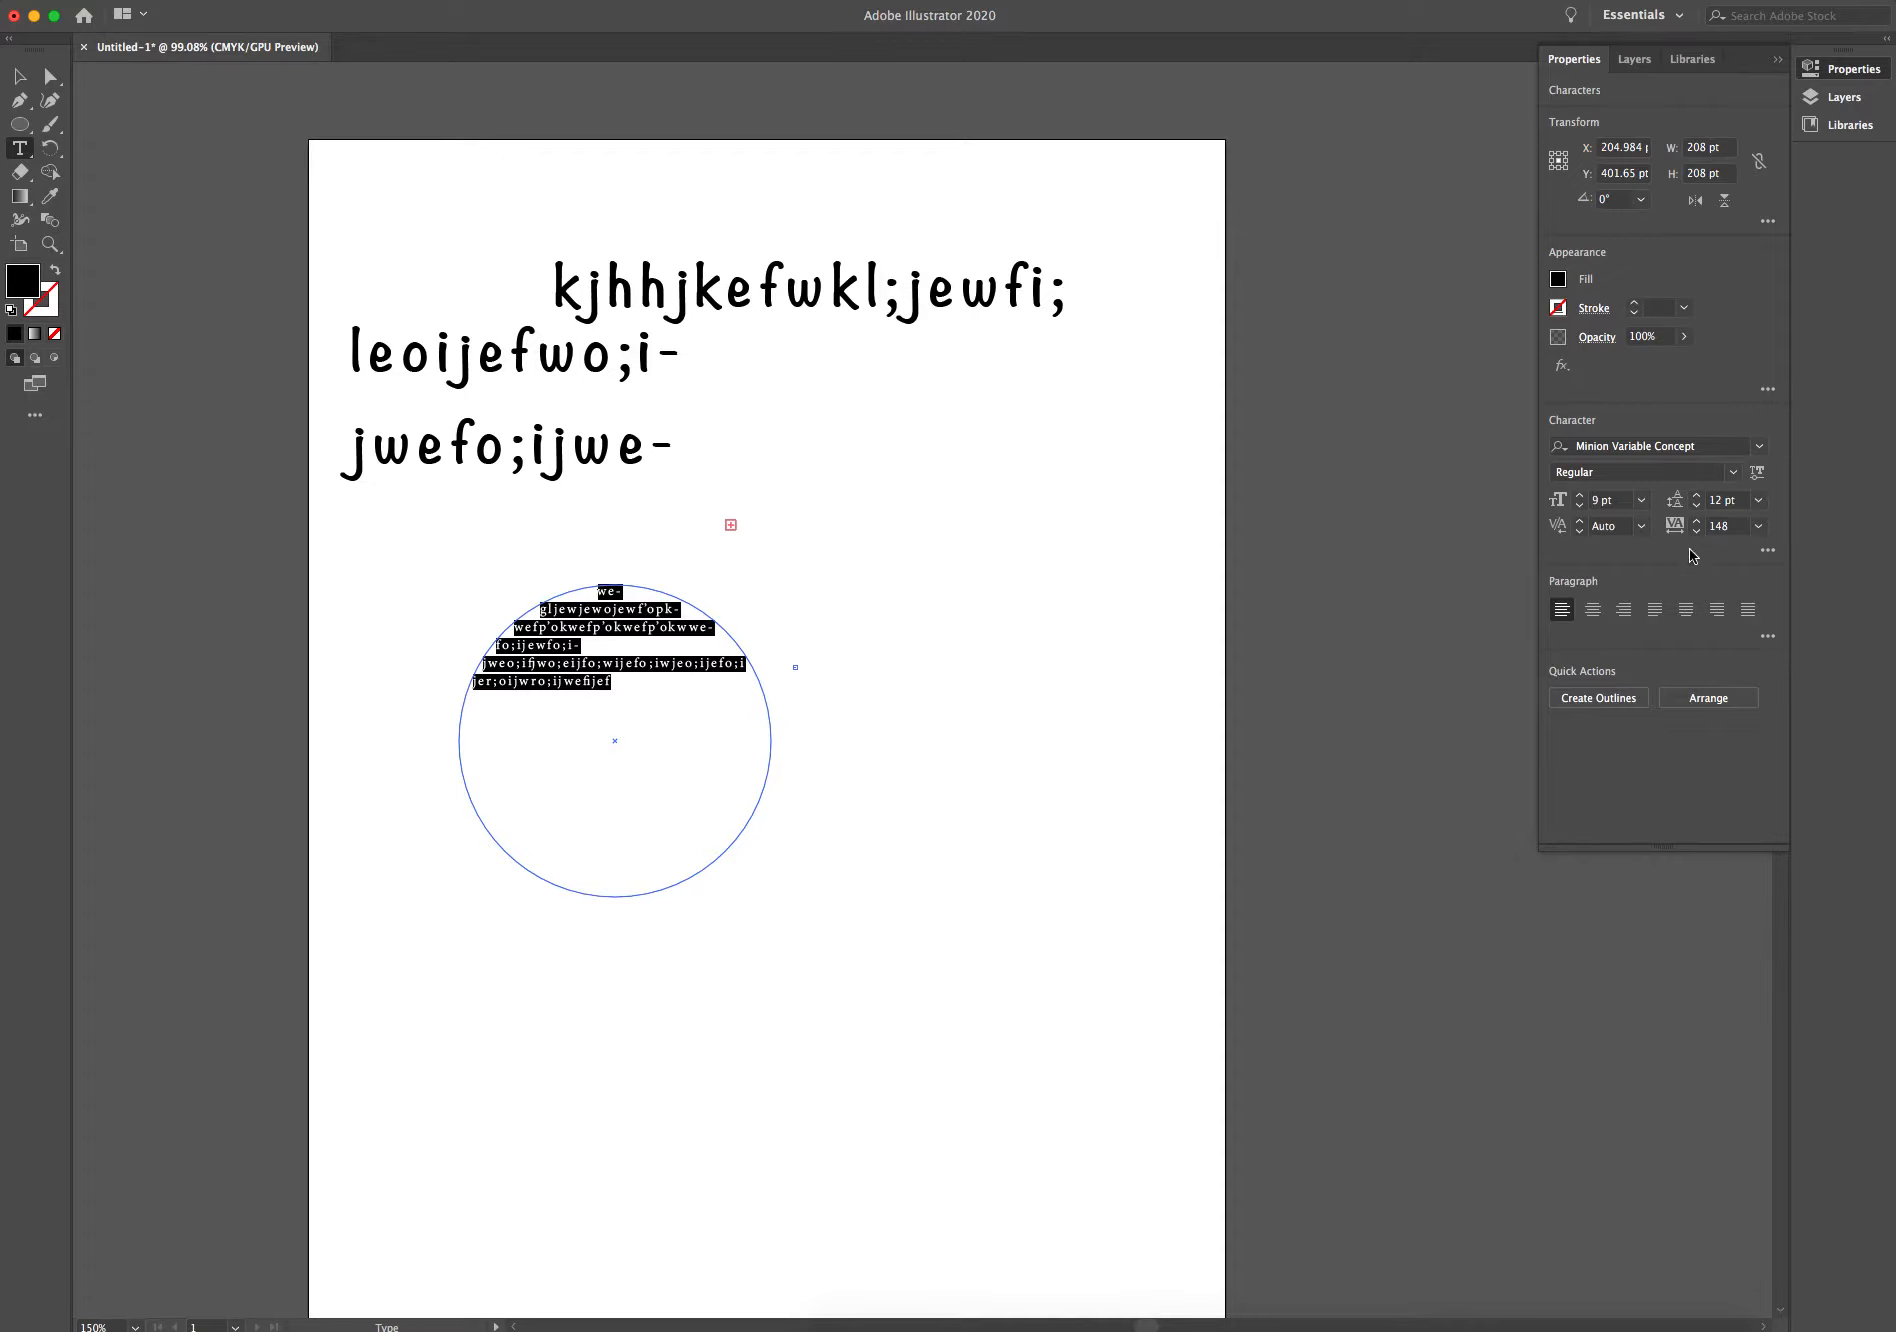
pyautogui.click(1696, 508)
pyautogui.click(1696, 508)
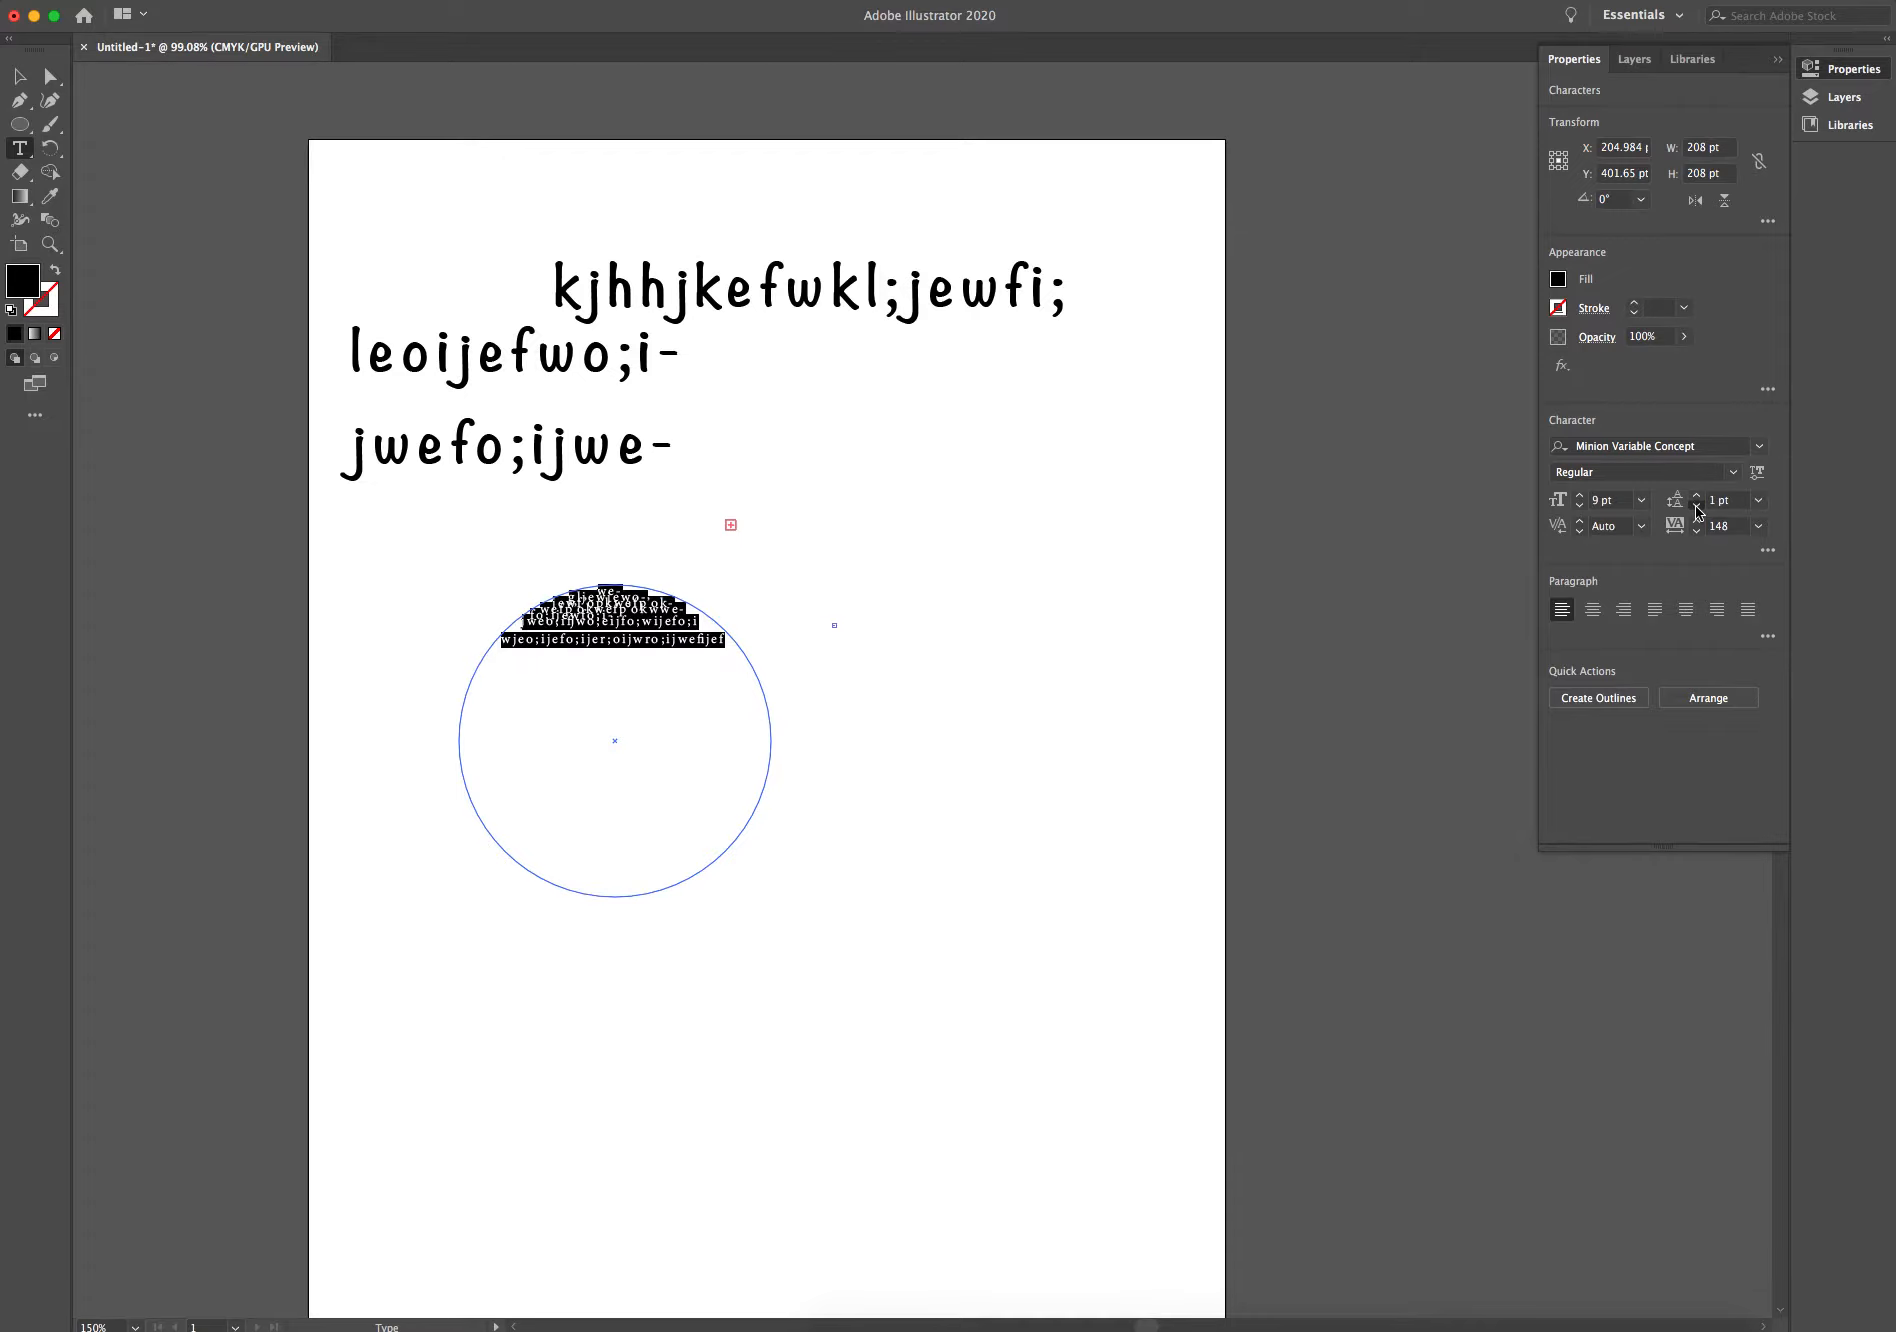
pyautogui.click(1696, 508)
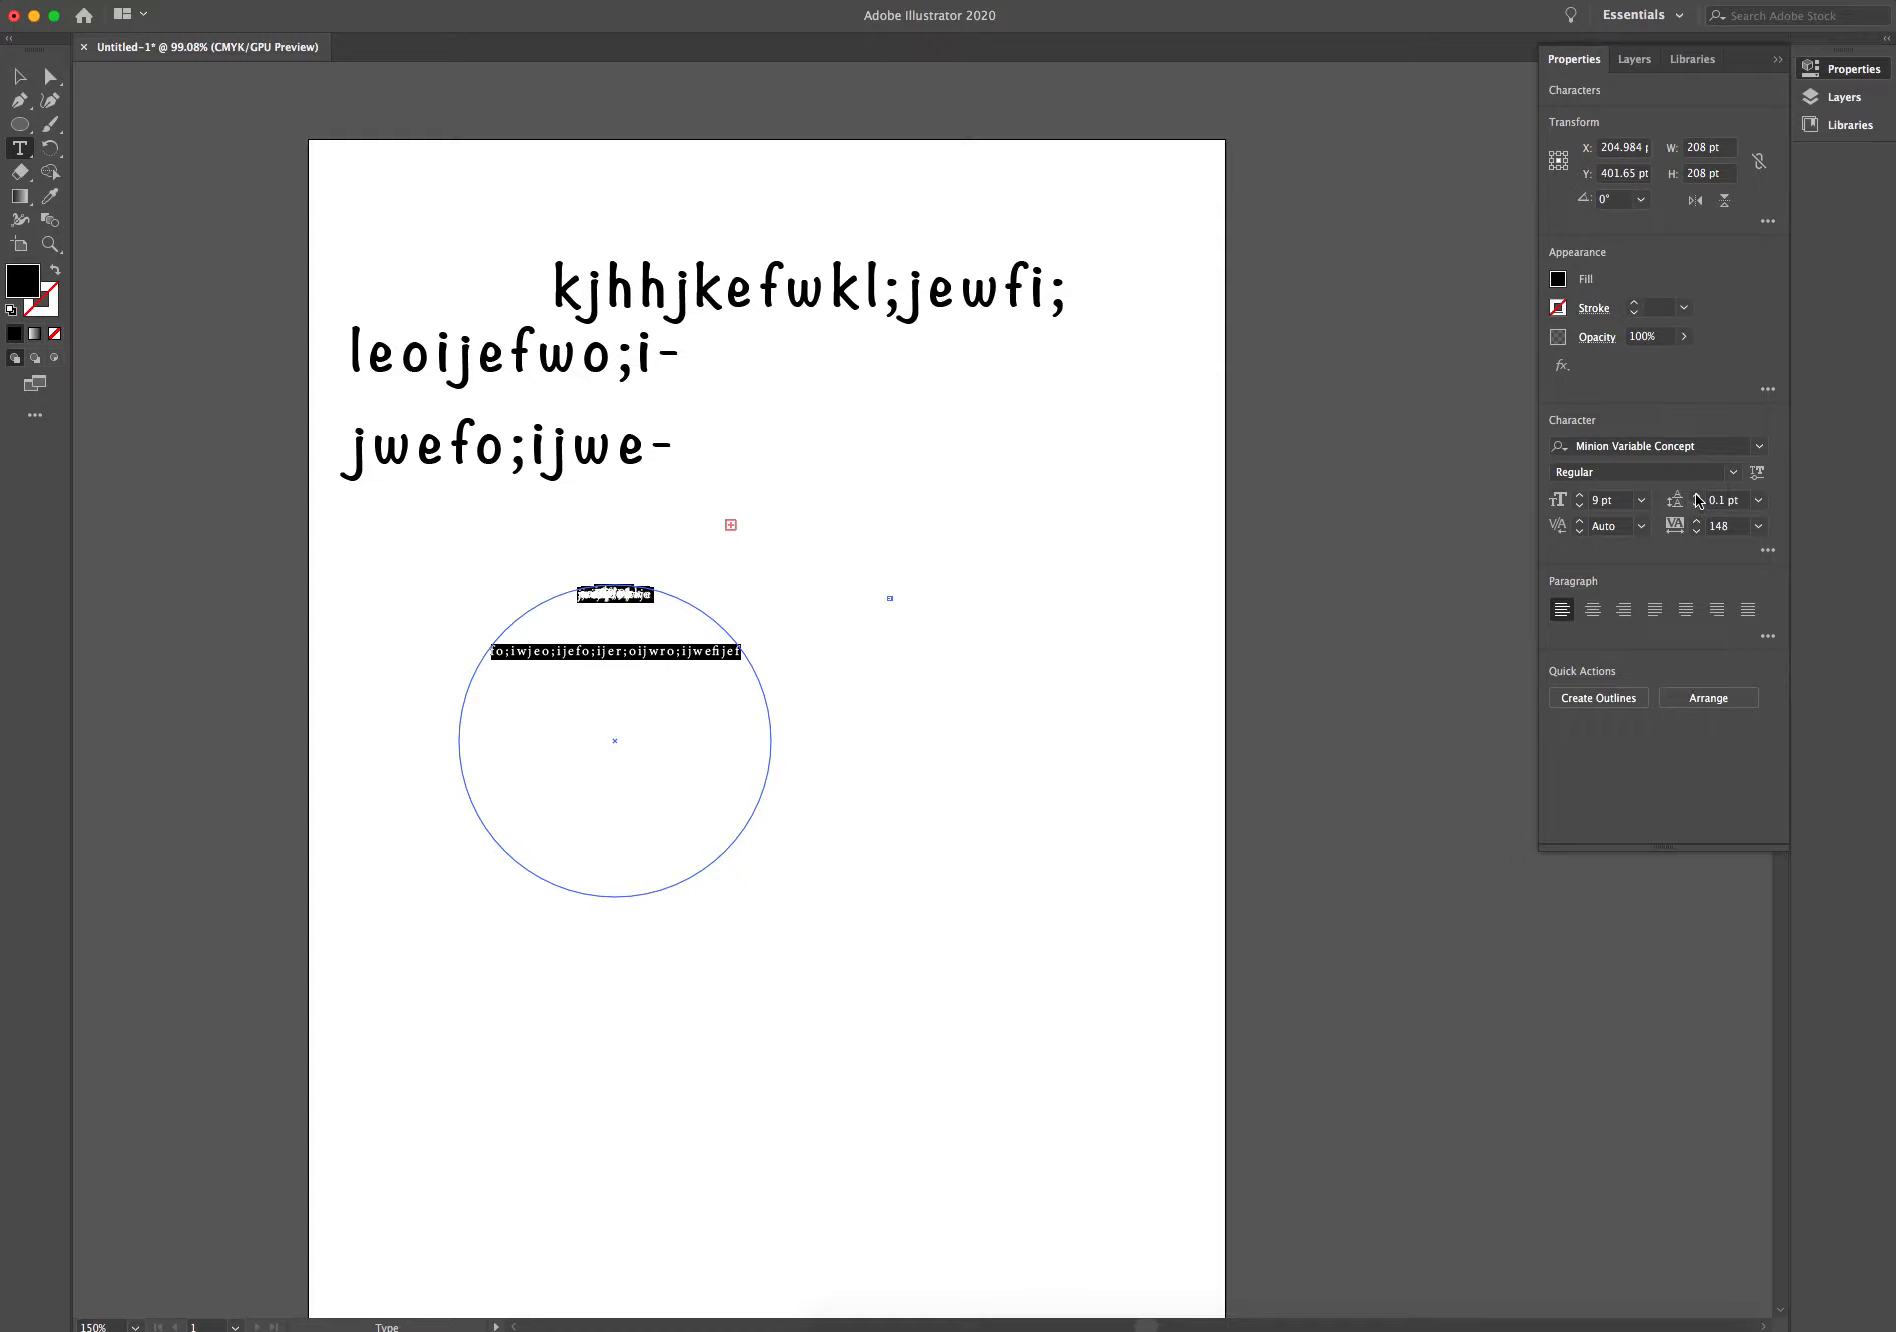
pyautogui.click(1697, 497)
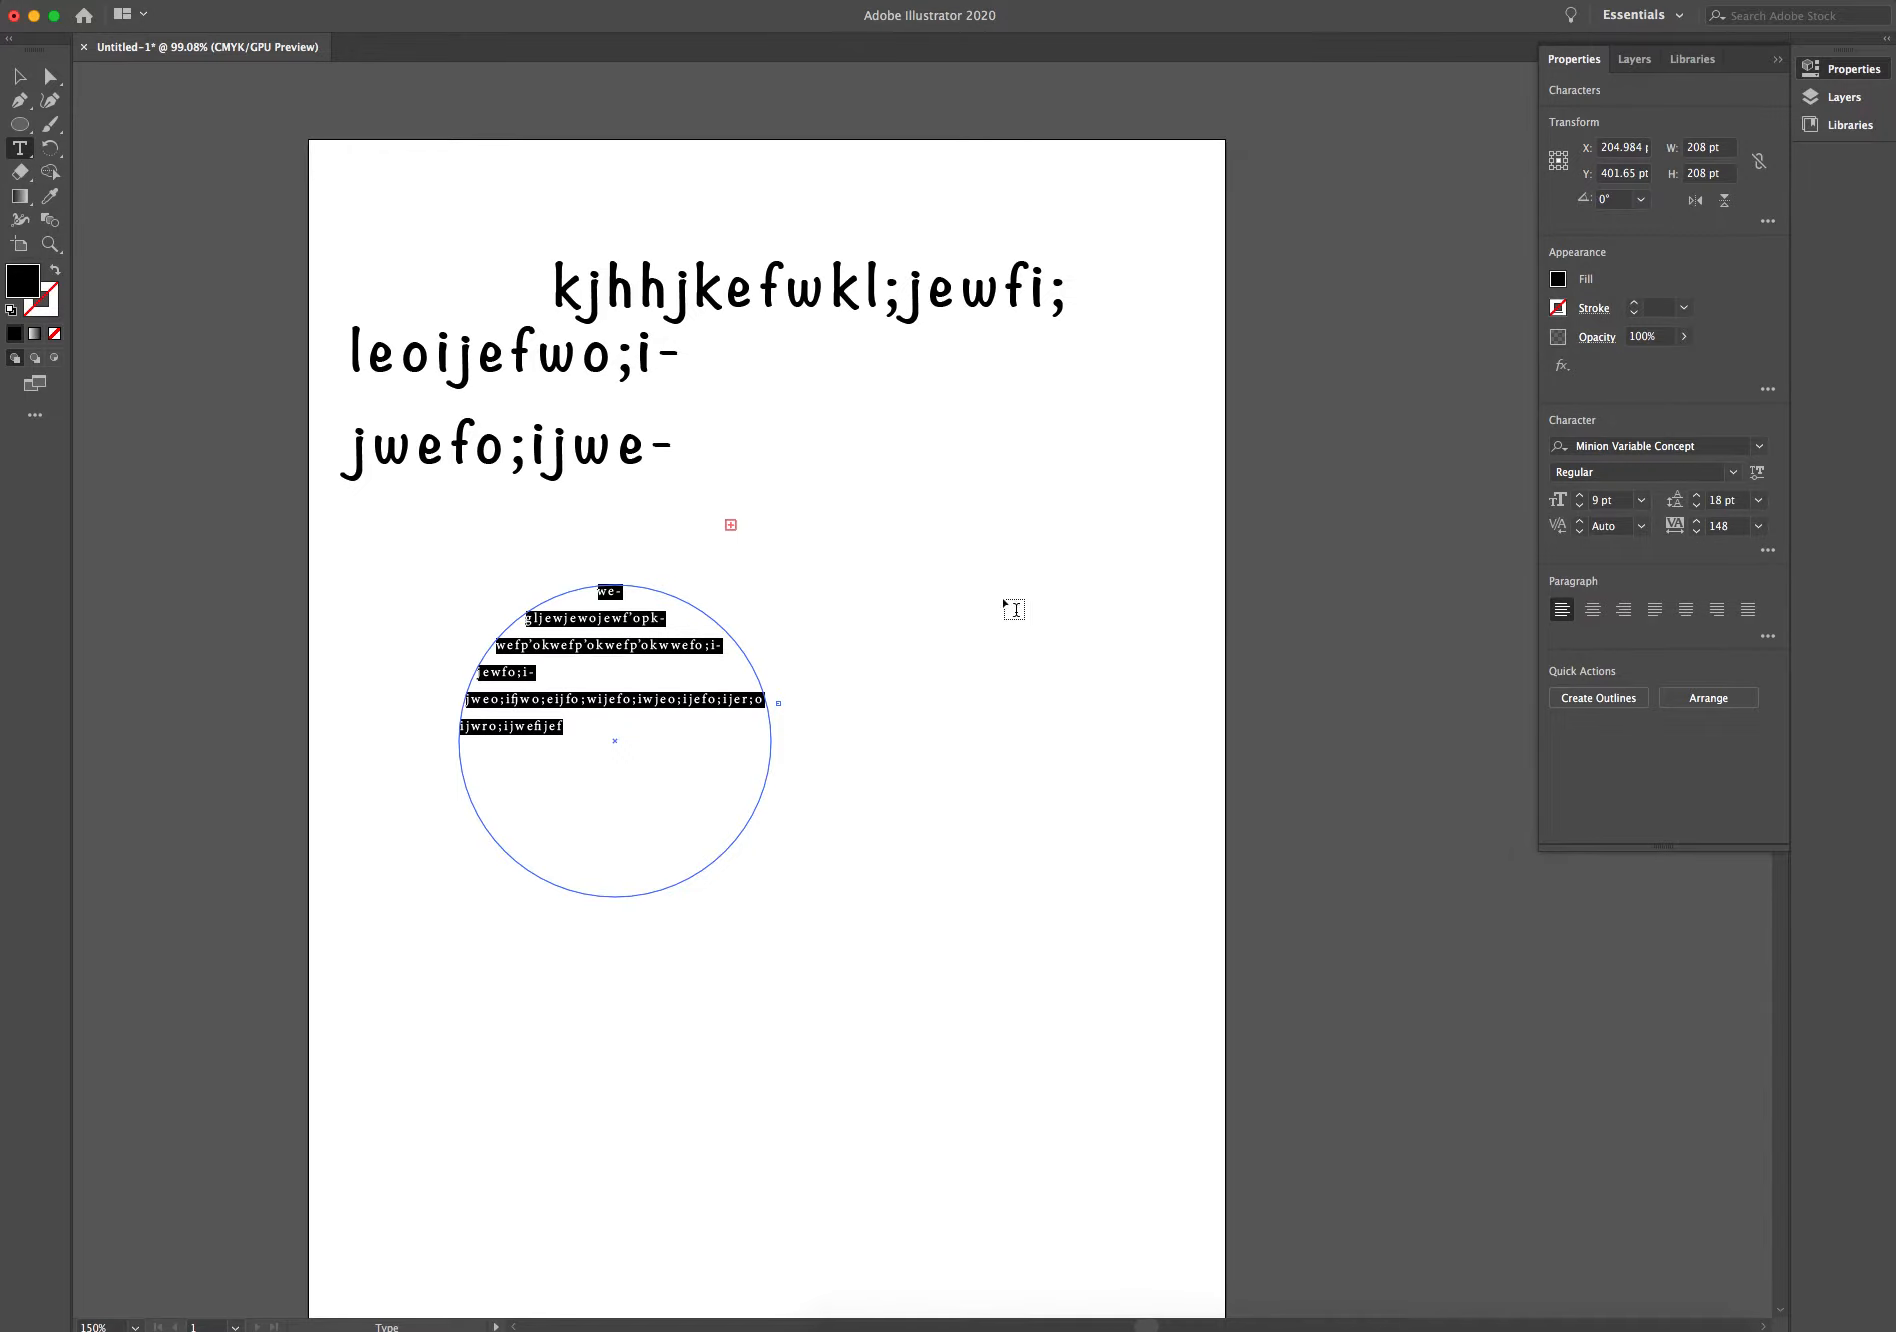
# Try wider tracking on the circle text, reduce it to -190, and deselect the text.
pyautogui.scroll(5, 496, 639)
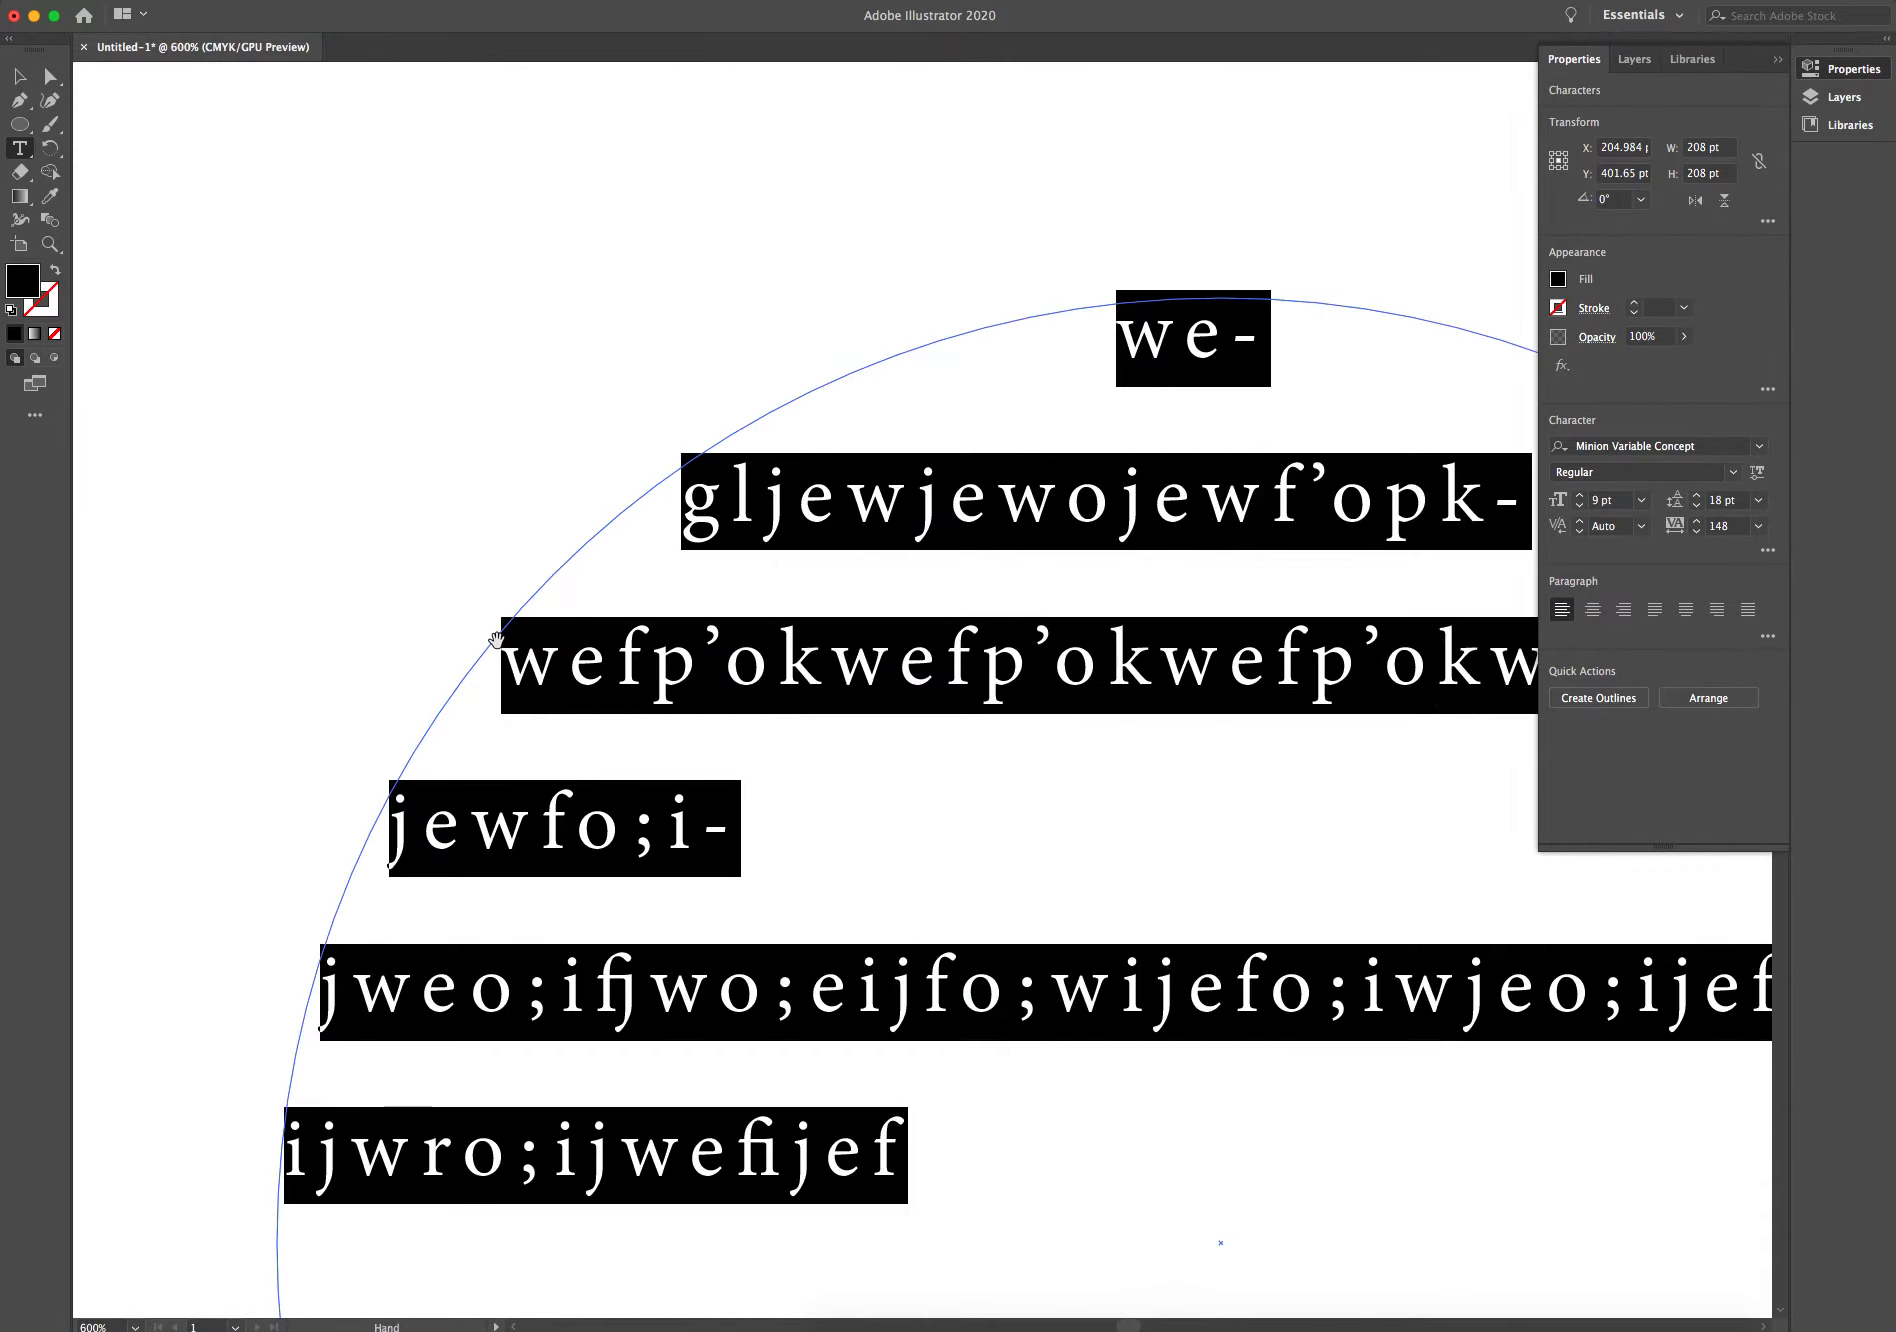
pyautogui.click(1697, 521)
pyautogui.click(1697, 521)
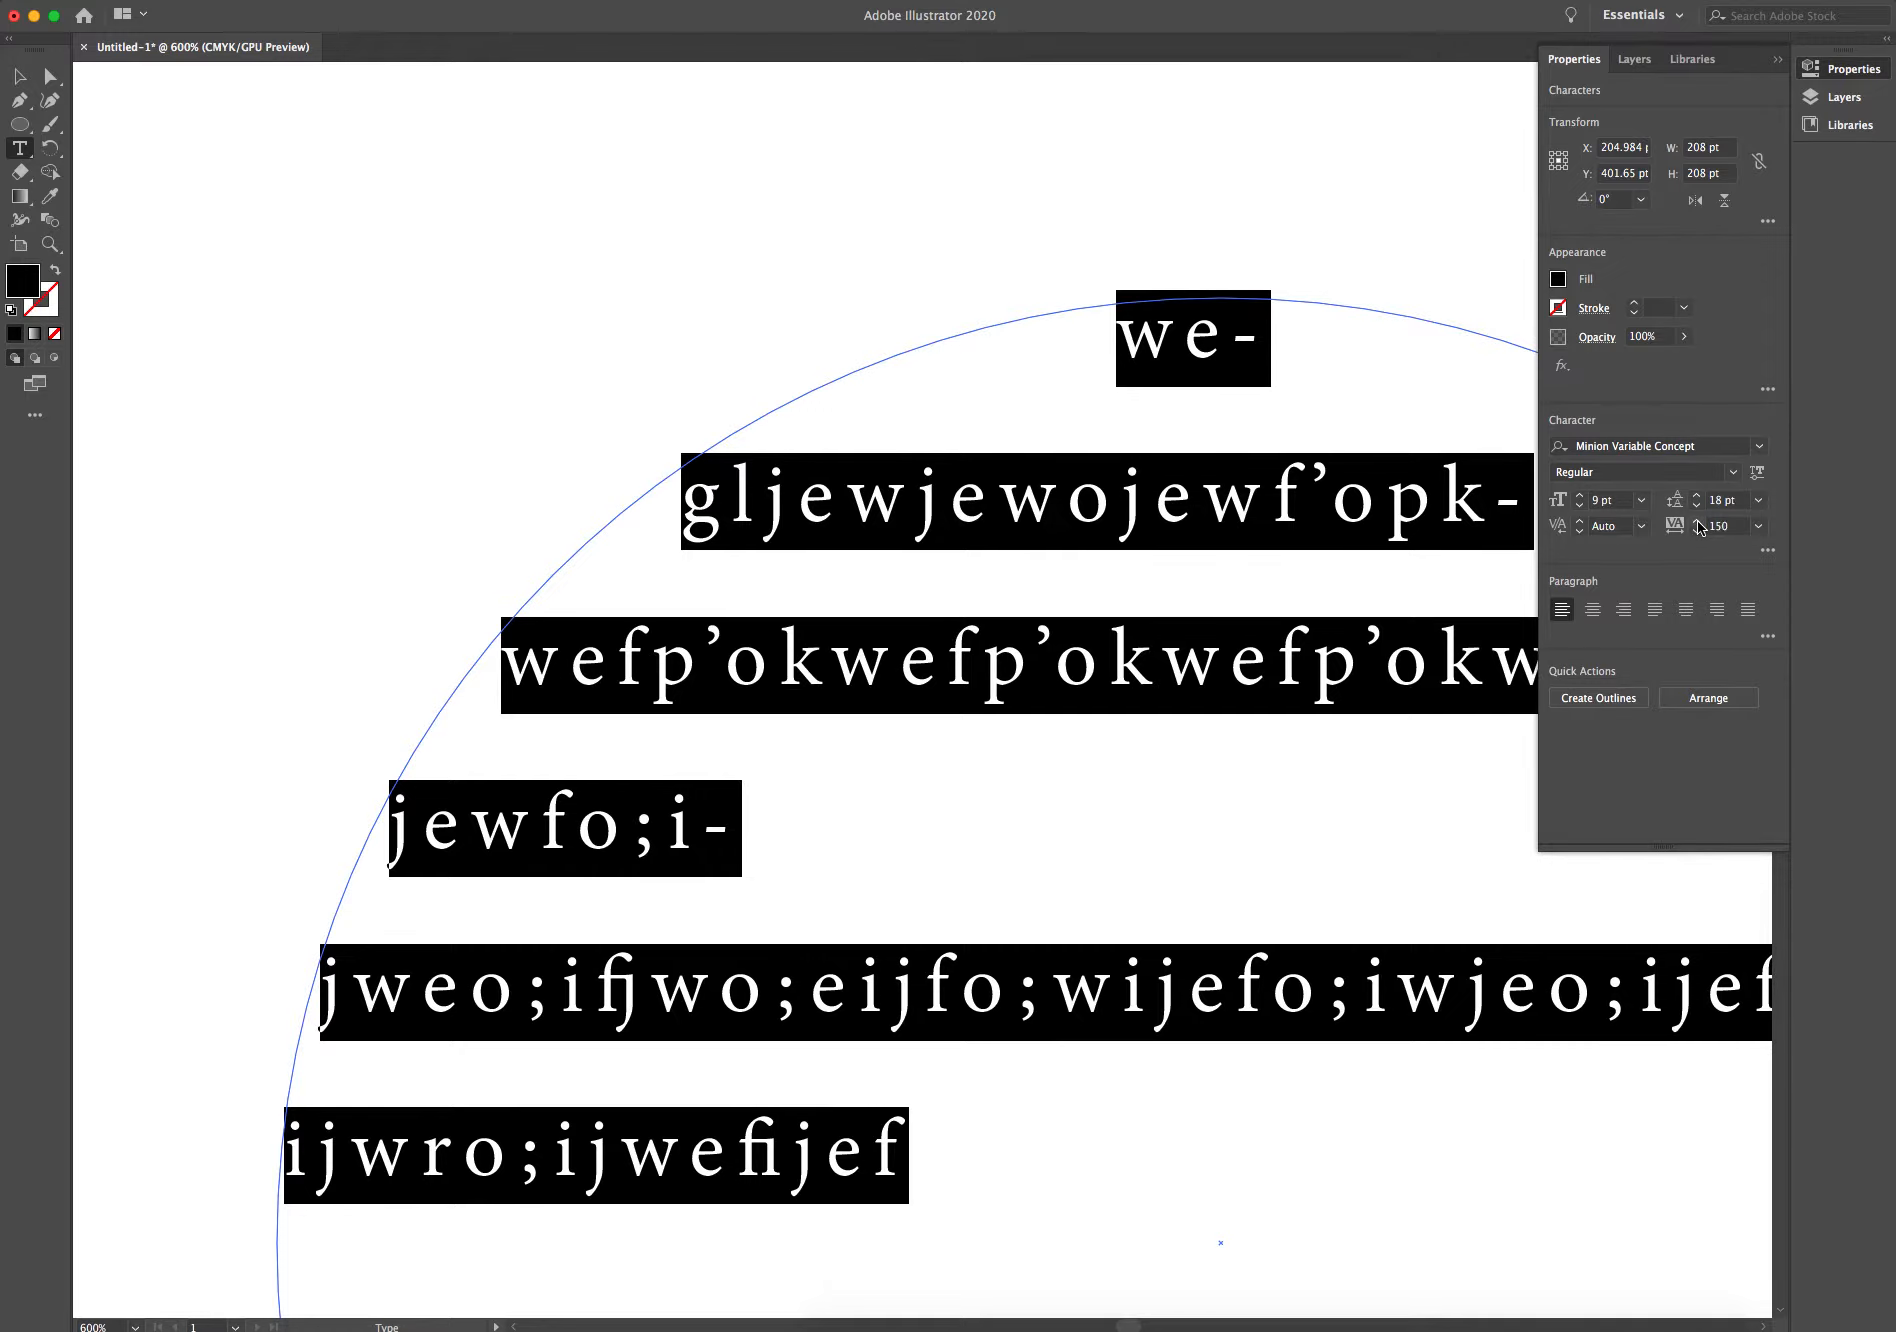
pyautogui.click(1697, 521)
pyautogui.click(1697, 521)
pyautogui.click(1697, 521)
pyautogui.click(1697, 521)
pyautogui.click(1697, 521)
pyautogui.moveTo(1697, 521); pyautogui.dragTo(1699, 530)
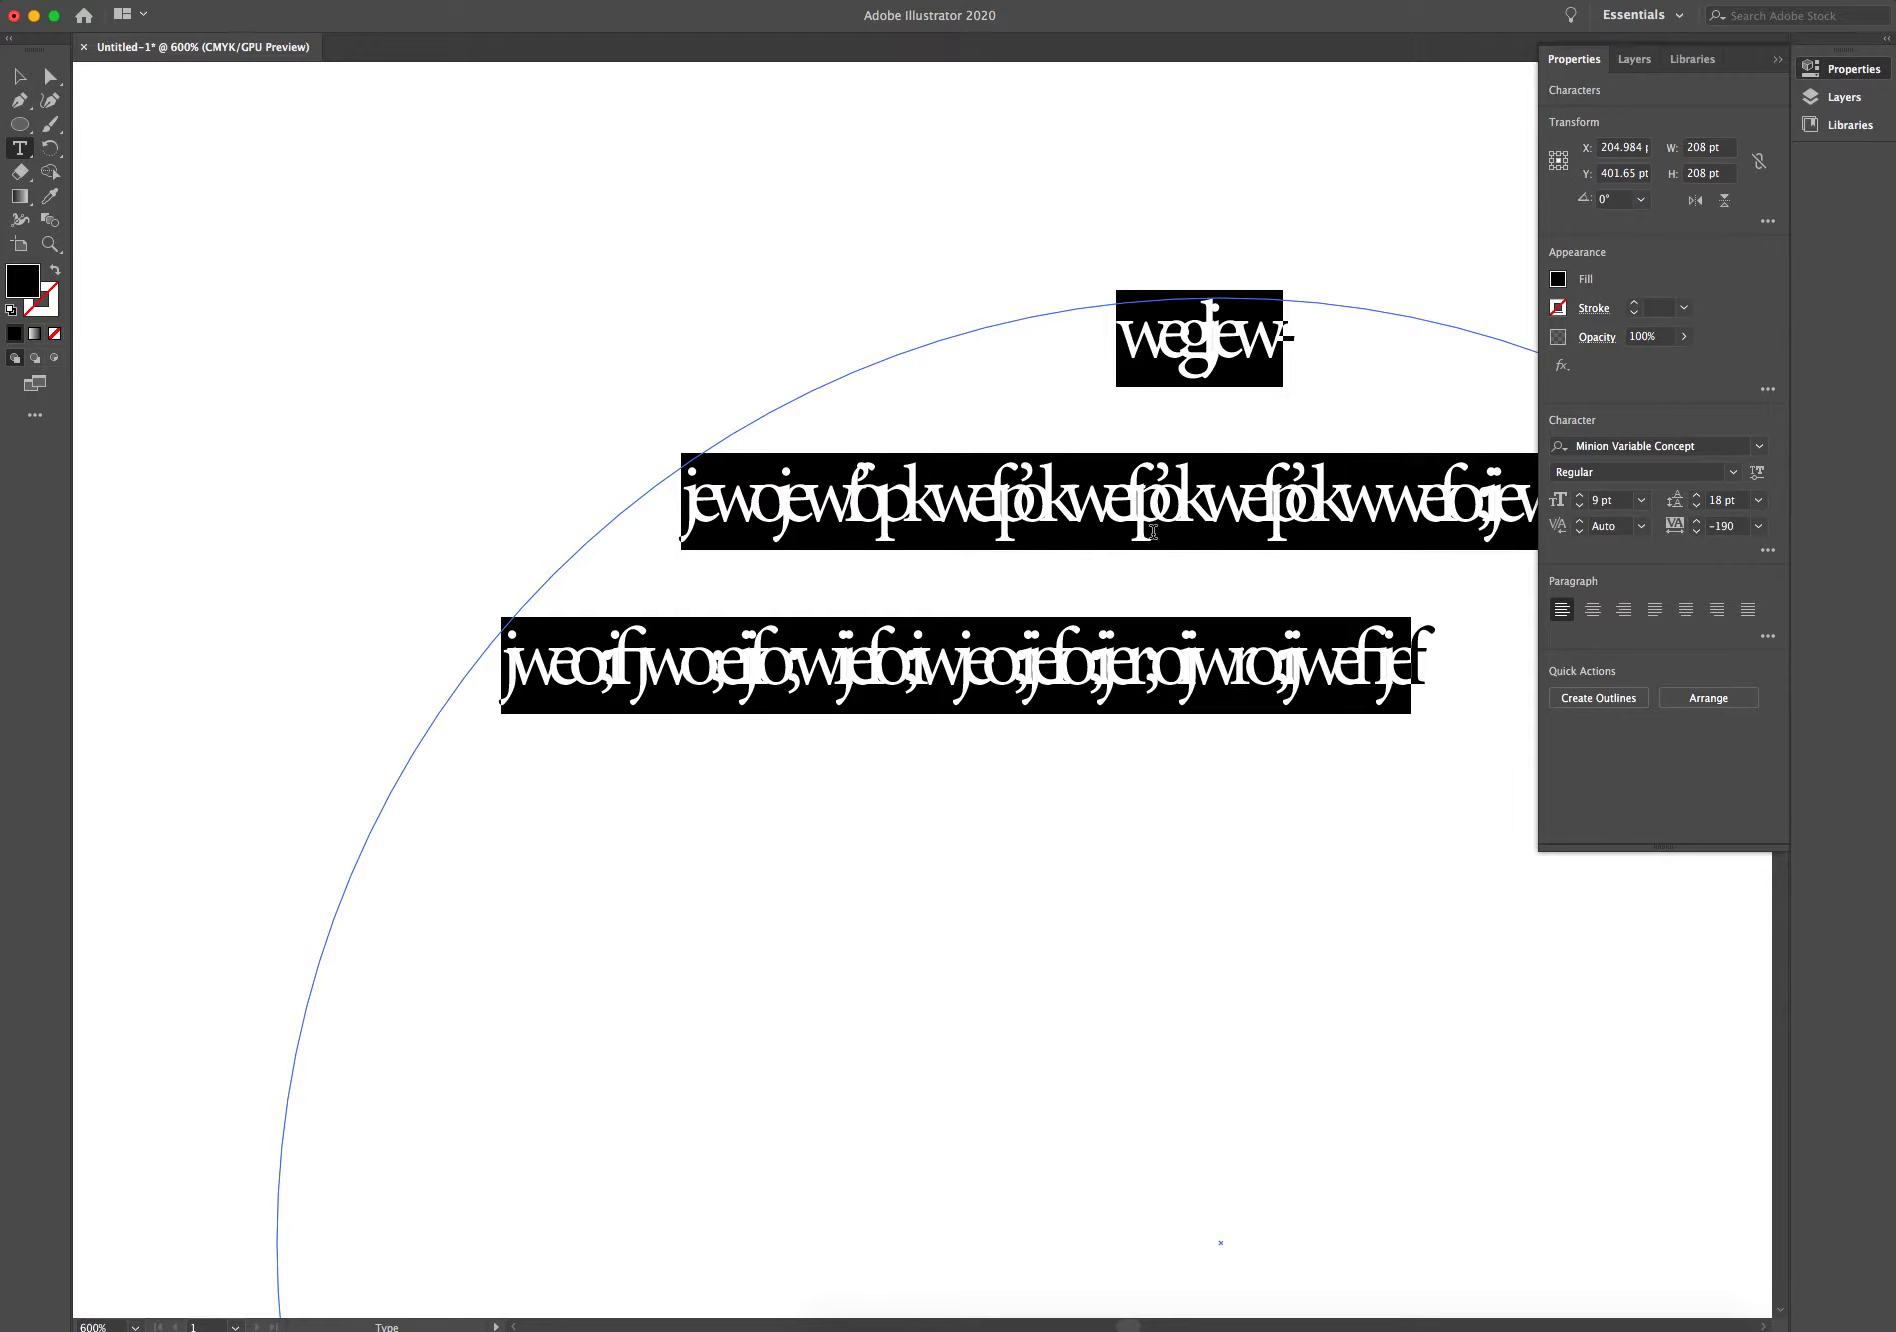
pyautogui.click(1119, 515)
pyautogui.click(20, 76)
pyautogui.click(370, 226)
# Draw a black-filled circle about 81 pt wide in the empty area to the right of the small text.
pyautogui.scroll(-3, 675, 237)
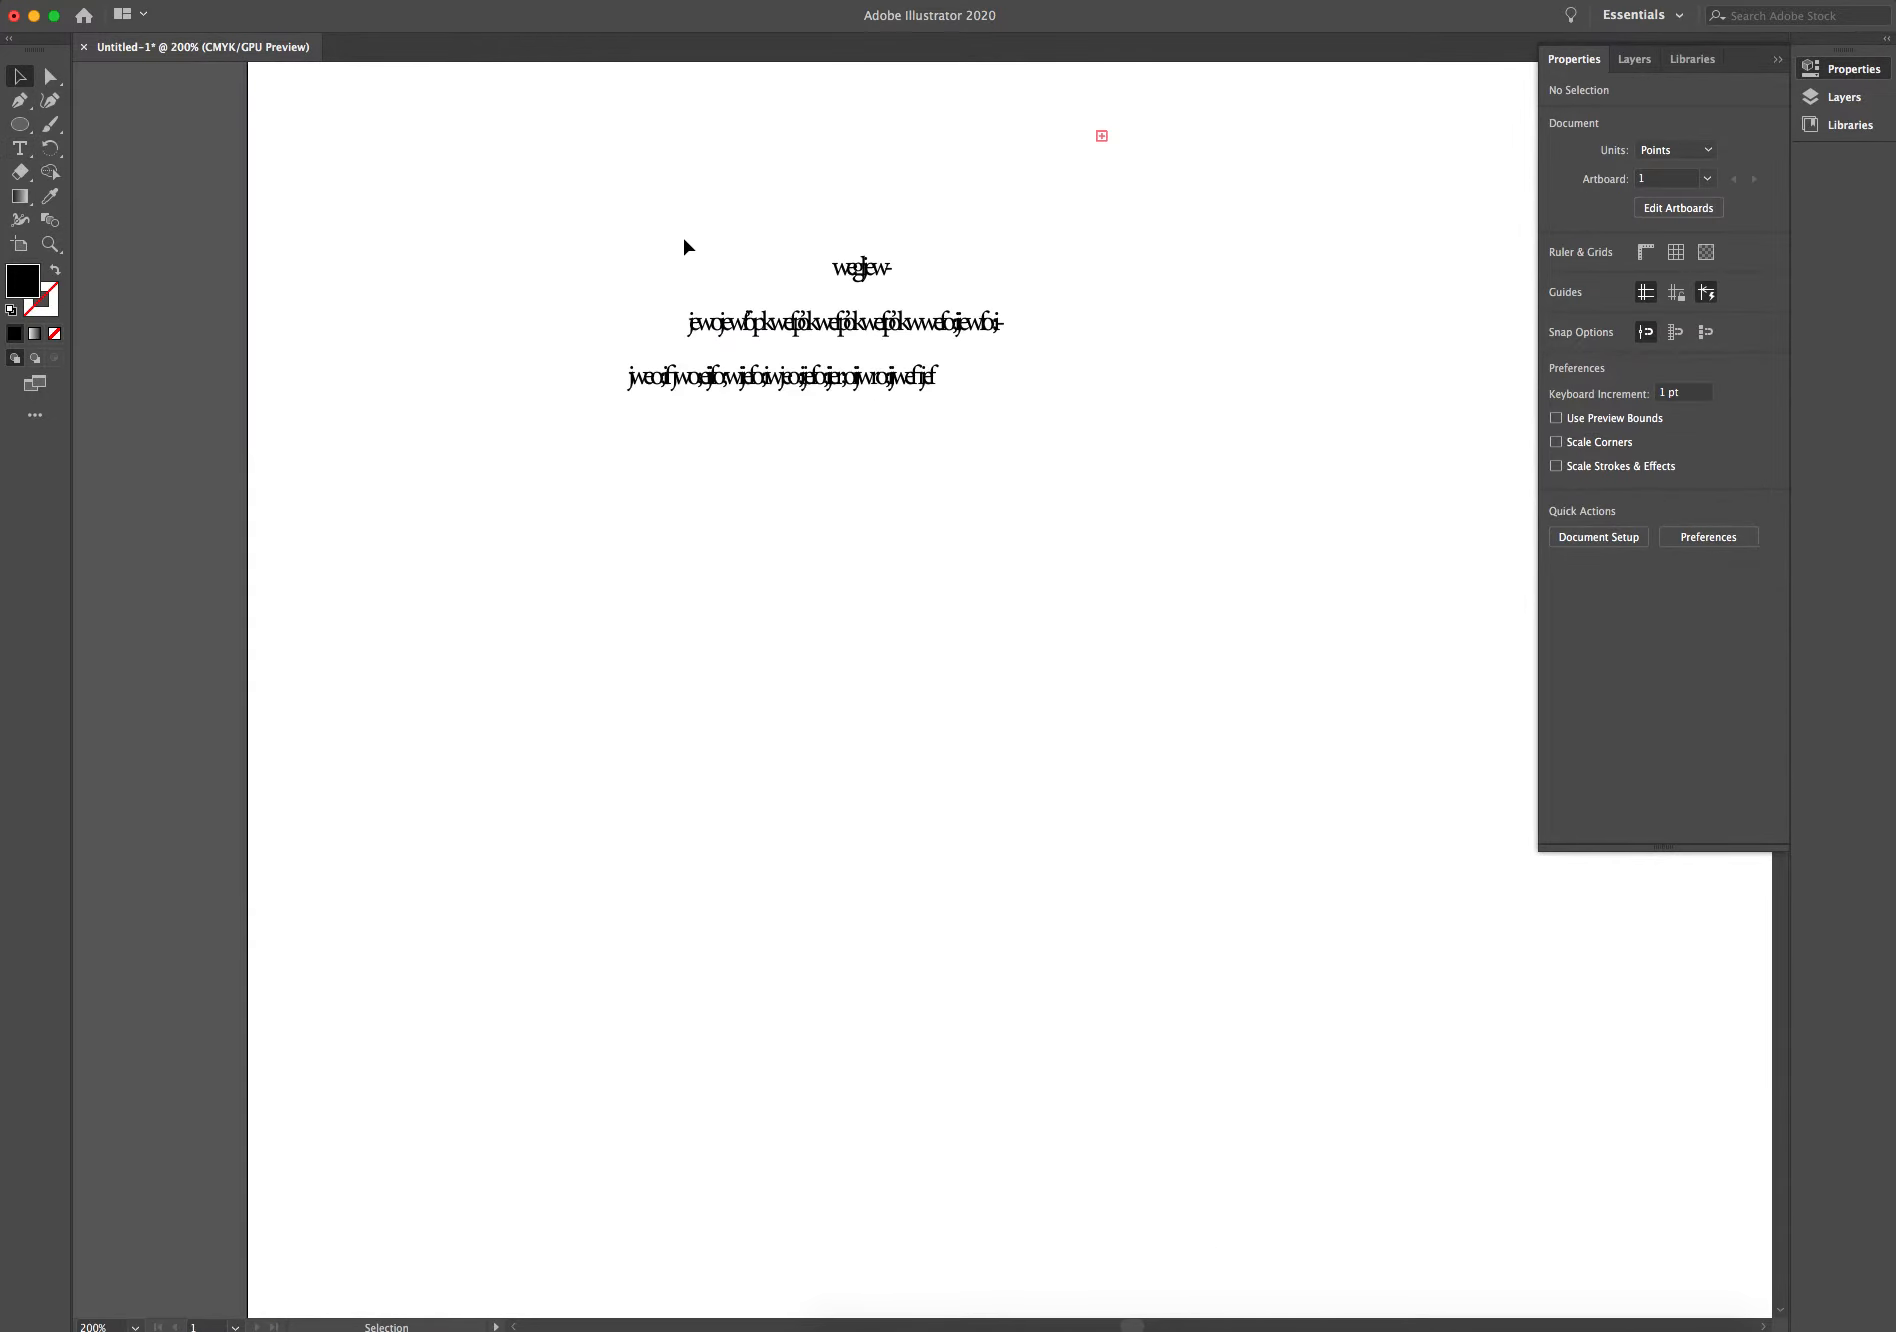
pyautogui.scroll(5, 684, 234)
pyautogui.scroll(3, 689, 242)
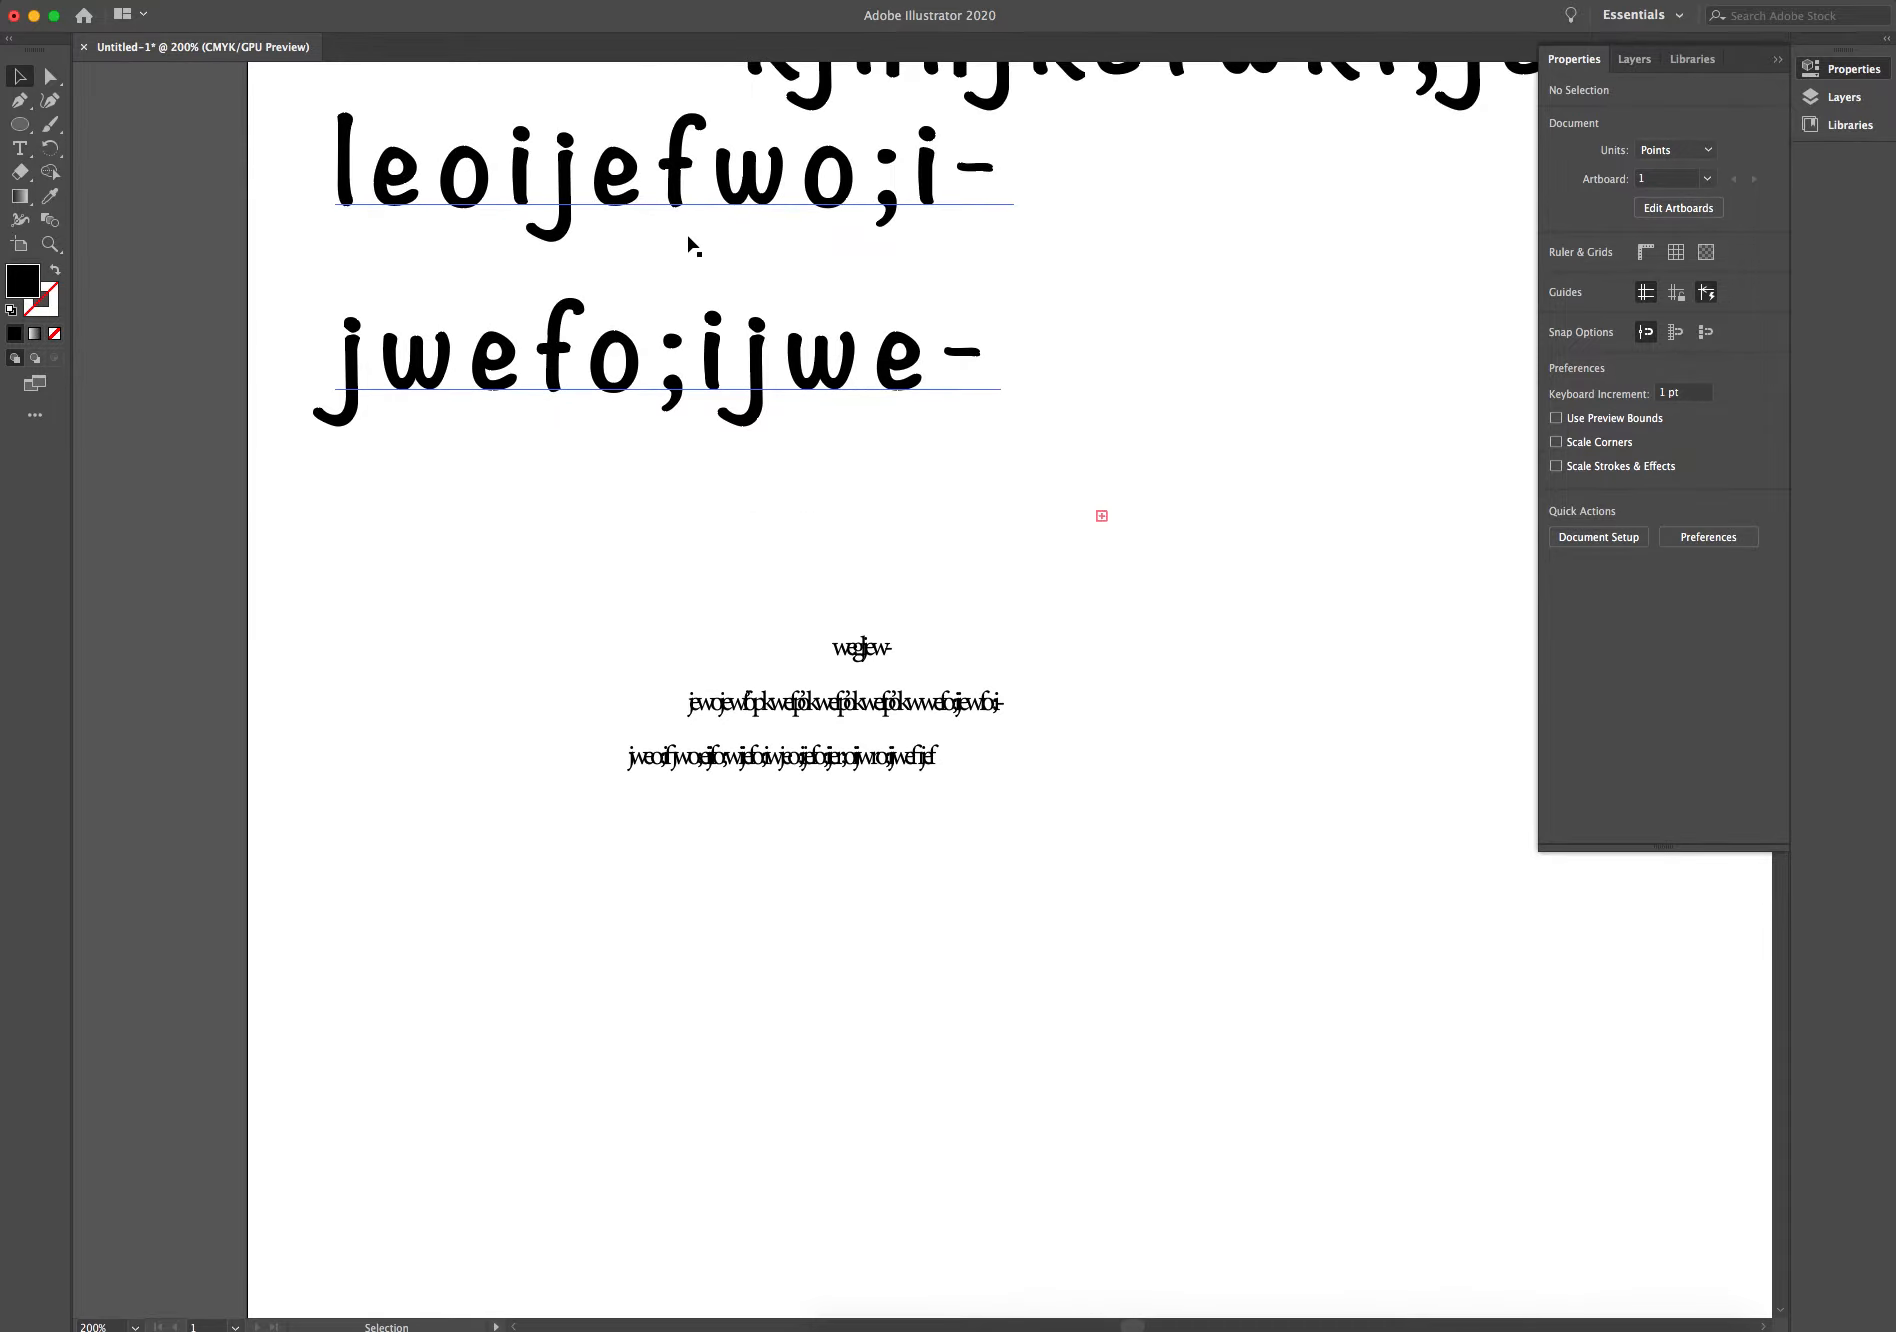
pyautogui.hscroll(3, 700, 243)
pyautogui.hscroll(8, 550, 214)
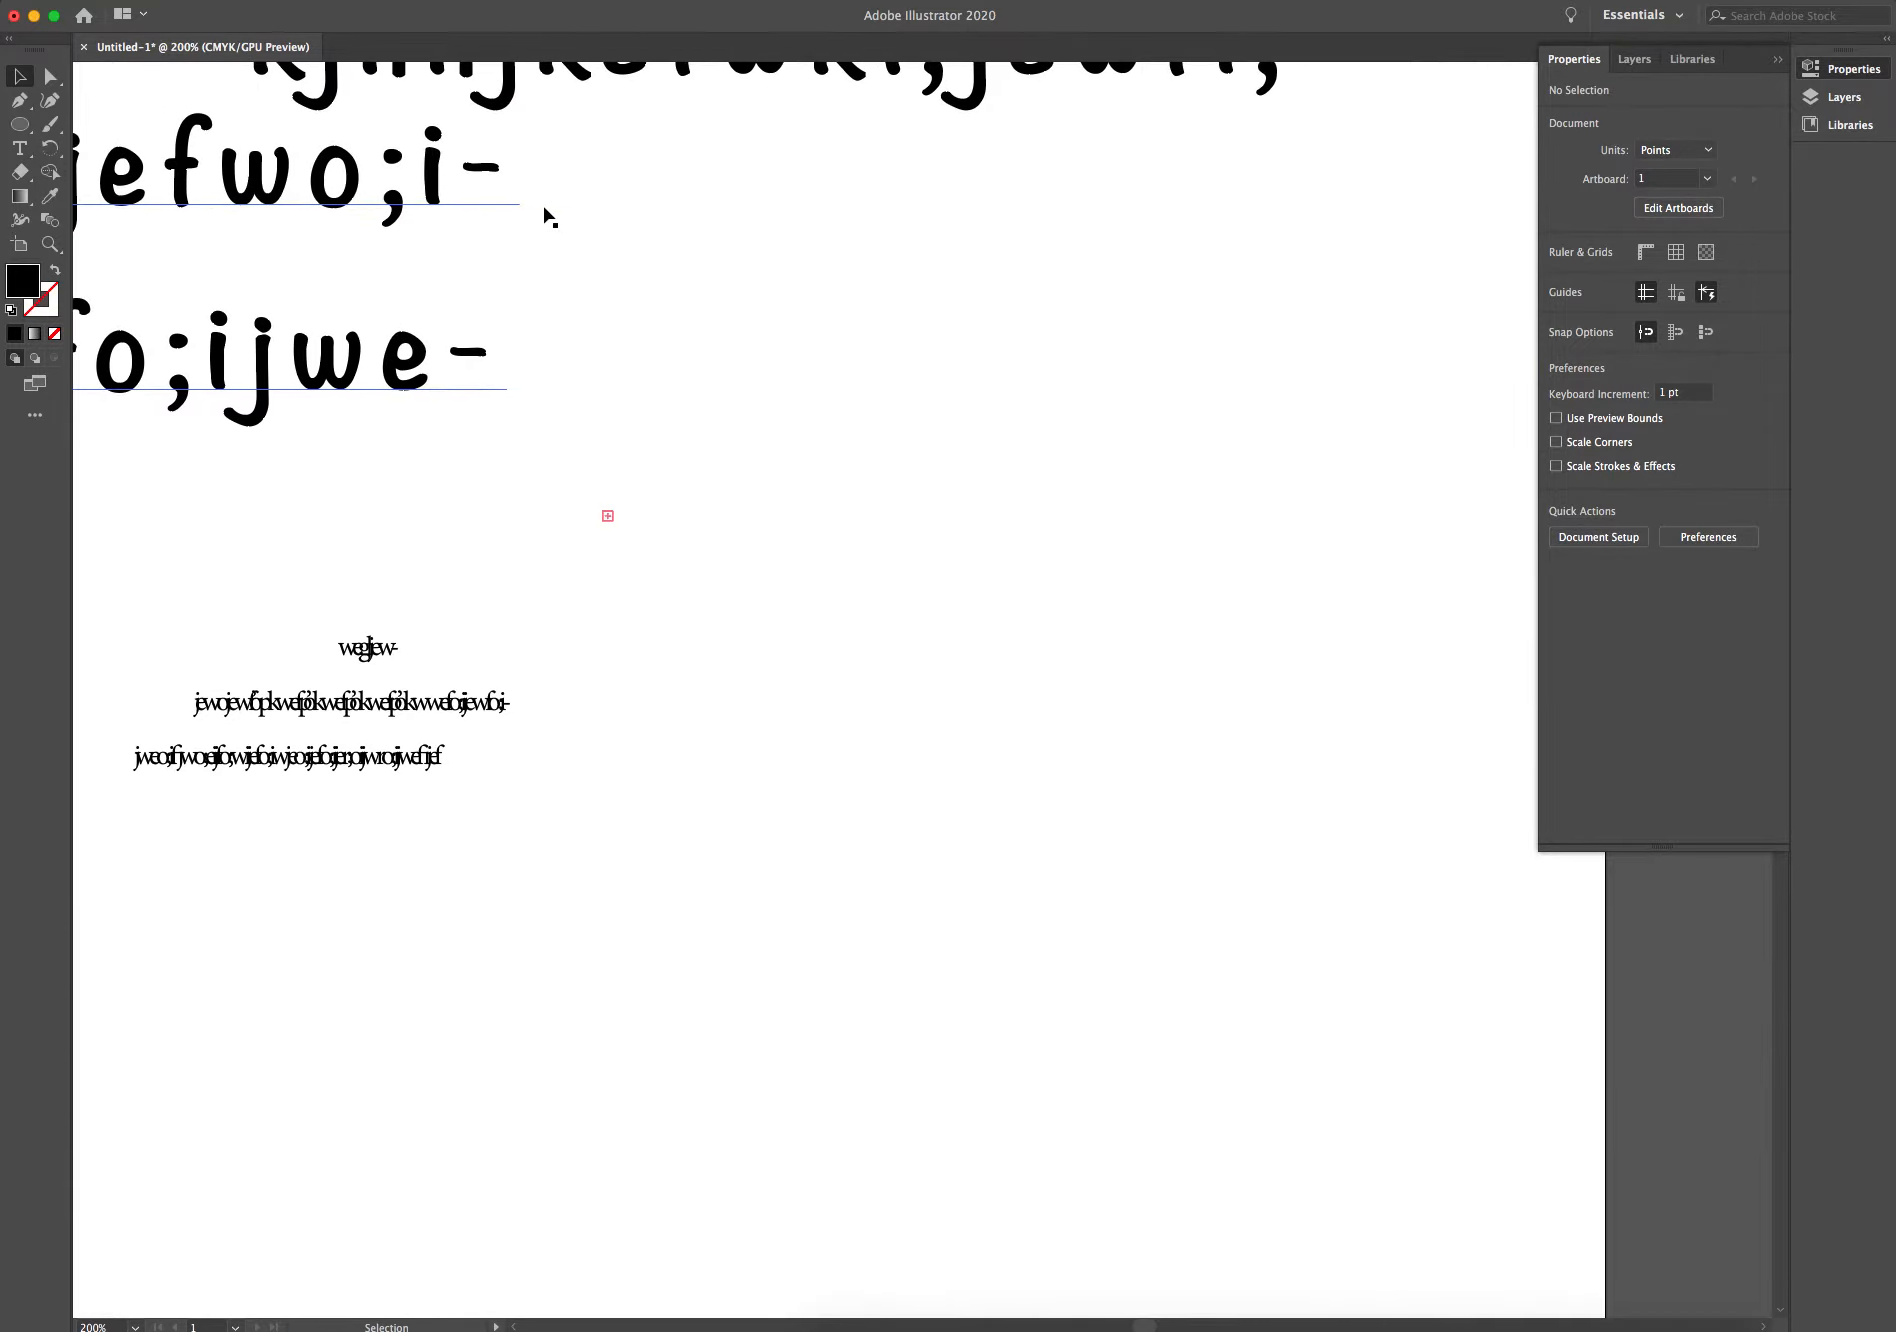
pyautogui.click(20, 125)
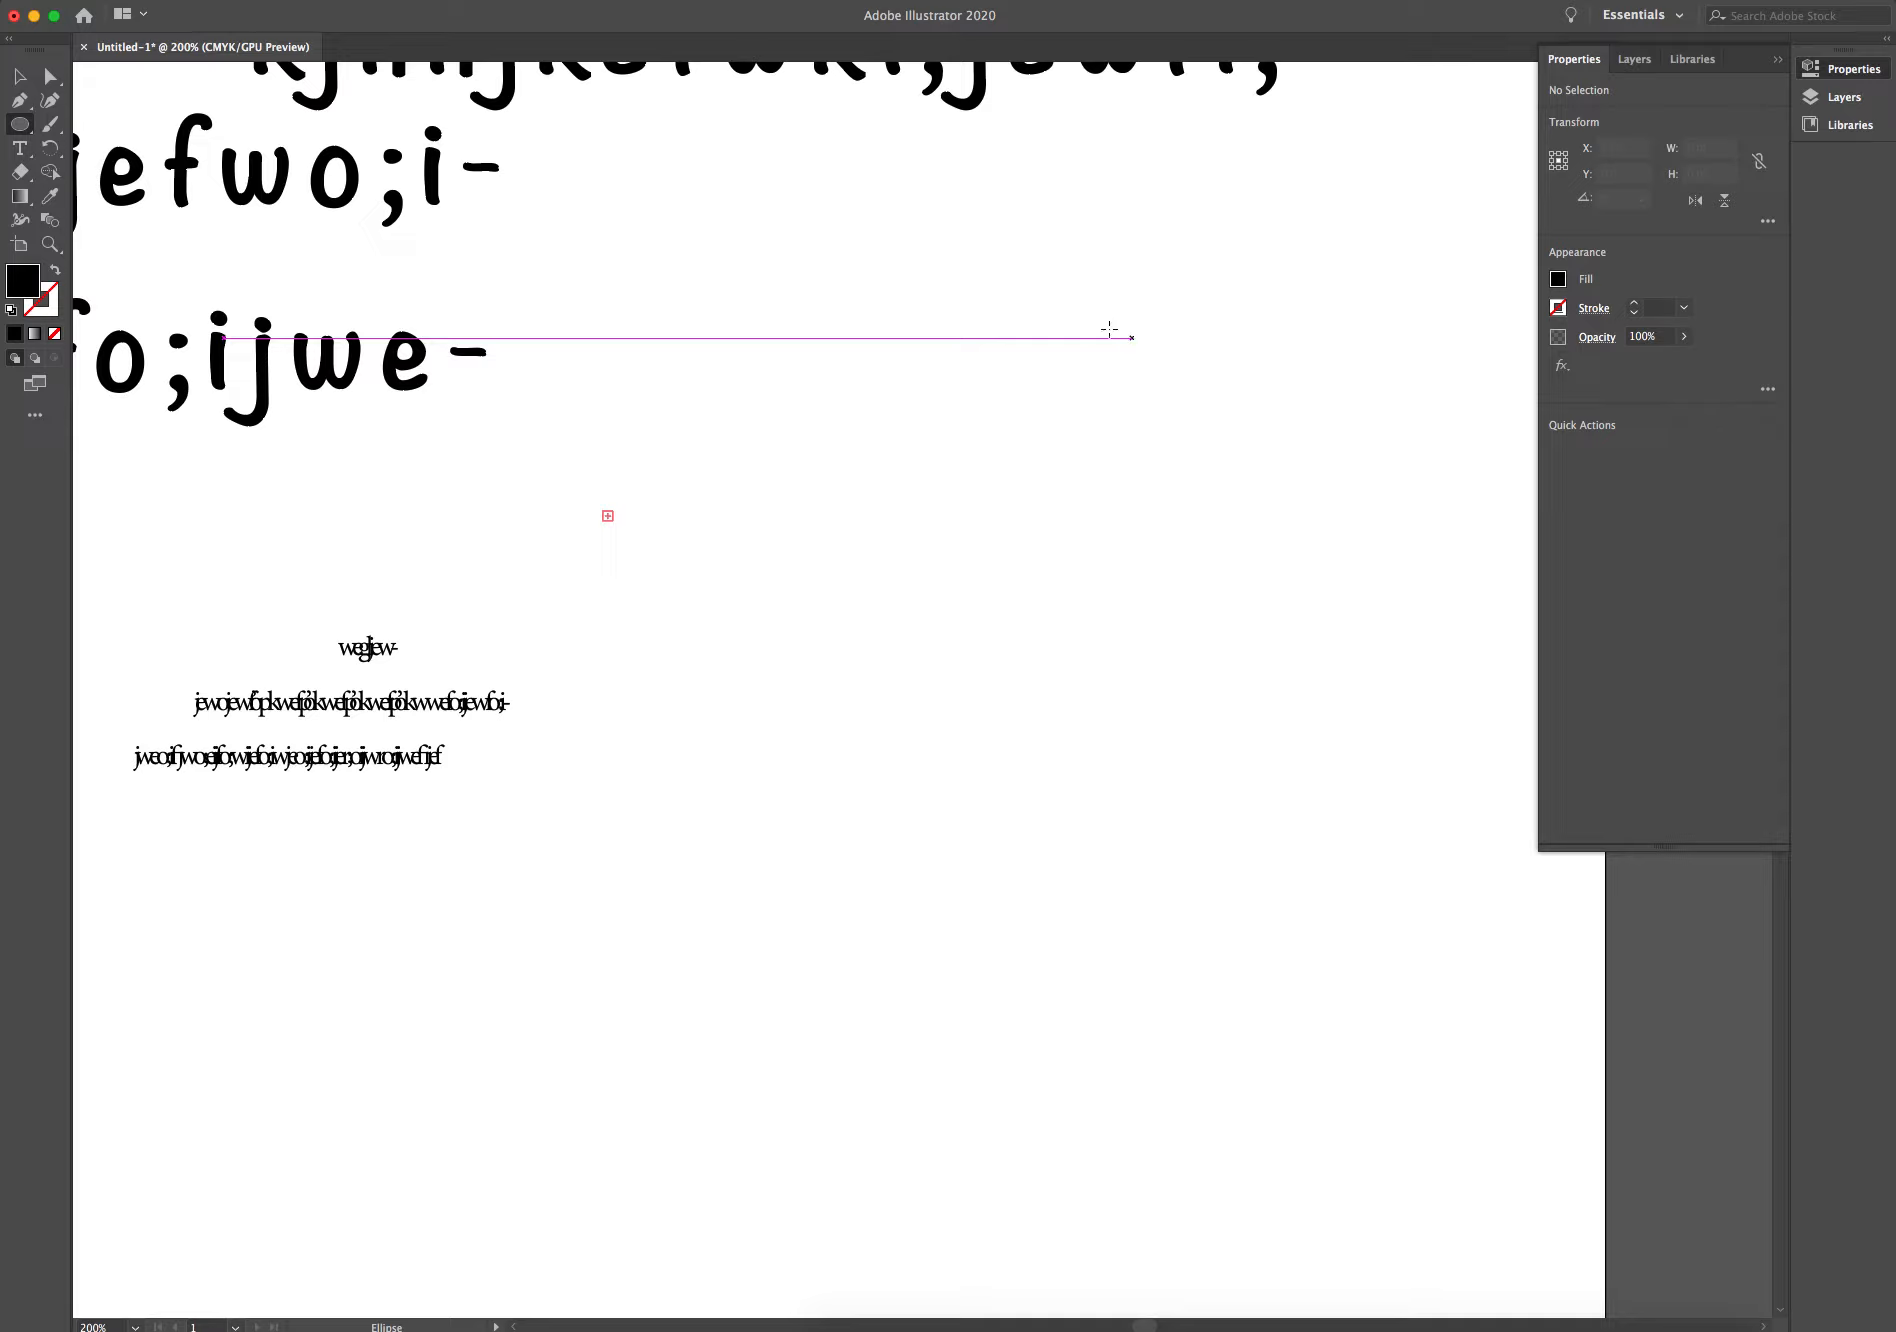
pyautogui.moveTo(929, 450); pyautogui.dragTo(1181, 597)
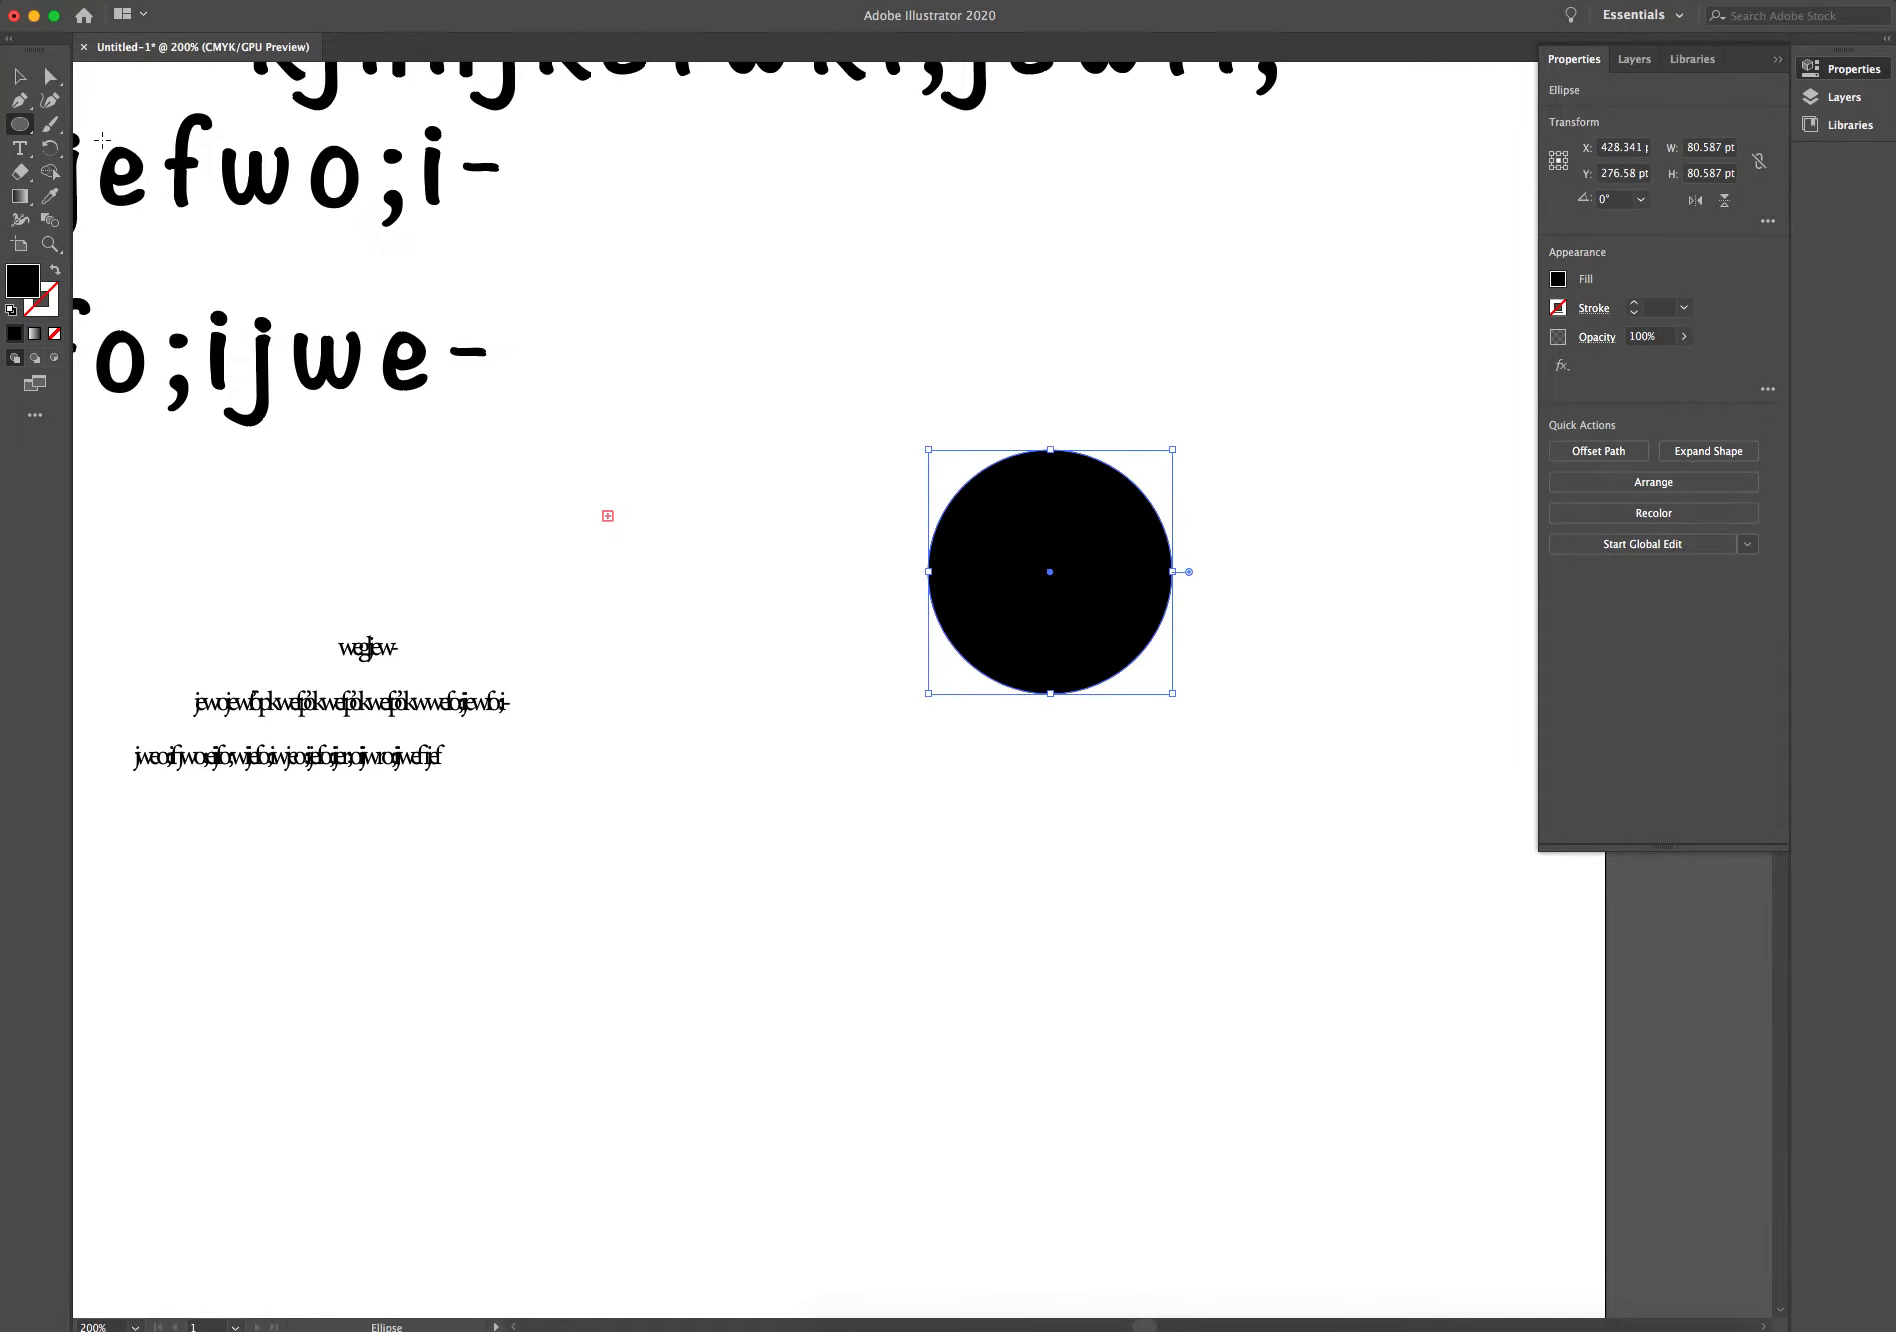
# Draw a freeform curved shape with the Pen tool above the black circle and leave it deselected.
pyautogui.click(19, 100)
pyautogui.click(916, 365)
pyautogui.moveTo(1020, 262)
pyautogui.mouseDown()
pyautogui.moveTo(1202, 233)
pyautogui.moveTo(1253, 280)
pyautogui.moveTo(1351, 319)
pyautogui.mouseUp()
pyautogui.moveTo(1397, 307); pyautogui.dragTo(1331, 437)
pyautogui.click(1365, 224)
pyautogui.click(1425, 185)
pyautogui.moveTo(1172, 405); pyautogui.dragTo(1093, 325)
pyautogui.moveTo(1144, 178); pyautogui.dragTo(1066, 174)
pyautogui.moveTo(928, 213); pyautogui.dragTo(871, 238)
pyautogui.moveTo(815, 276); pyautogui.dragTo(1031, 347)
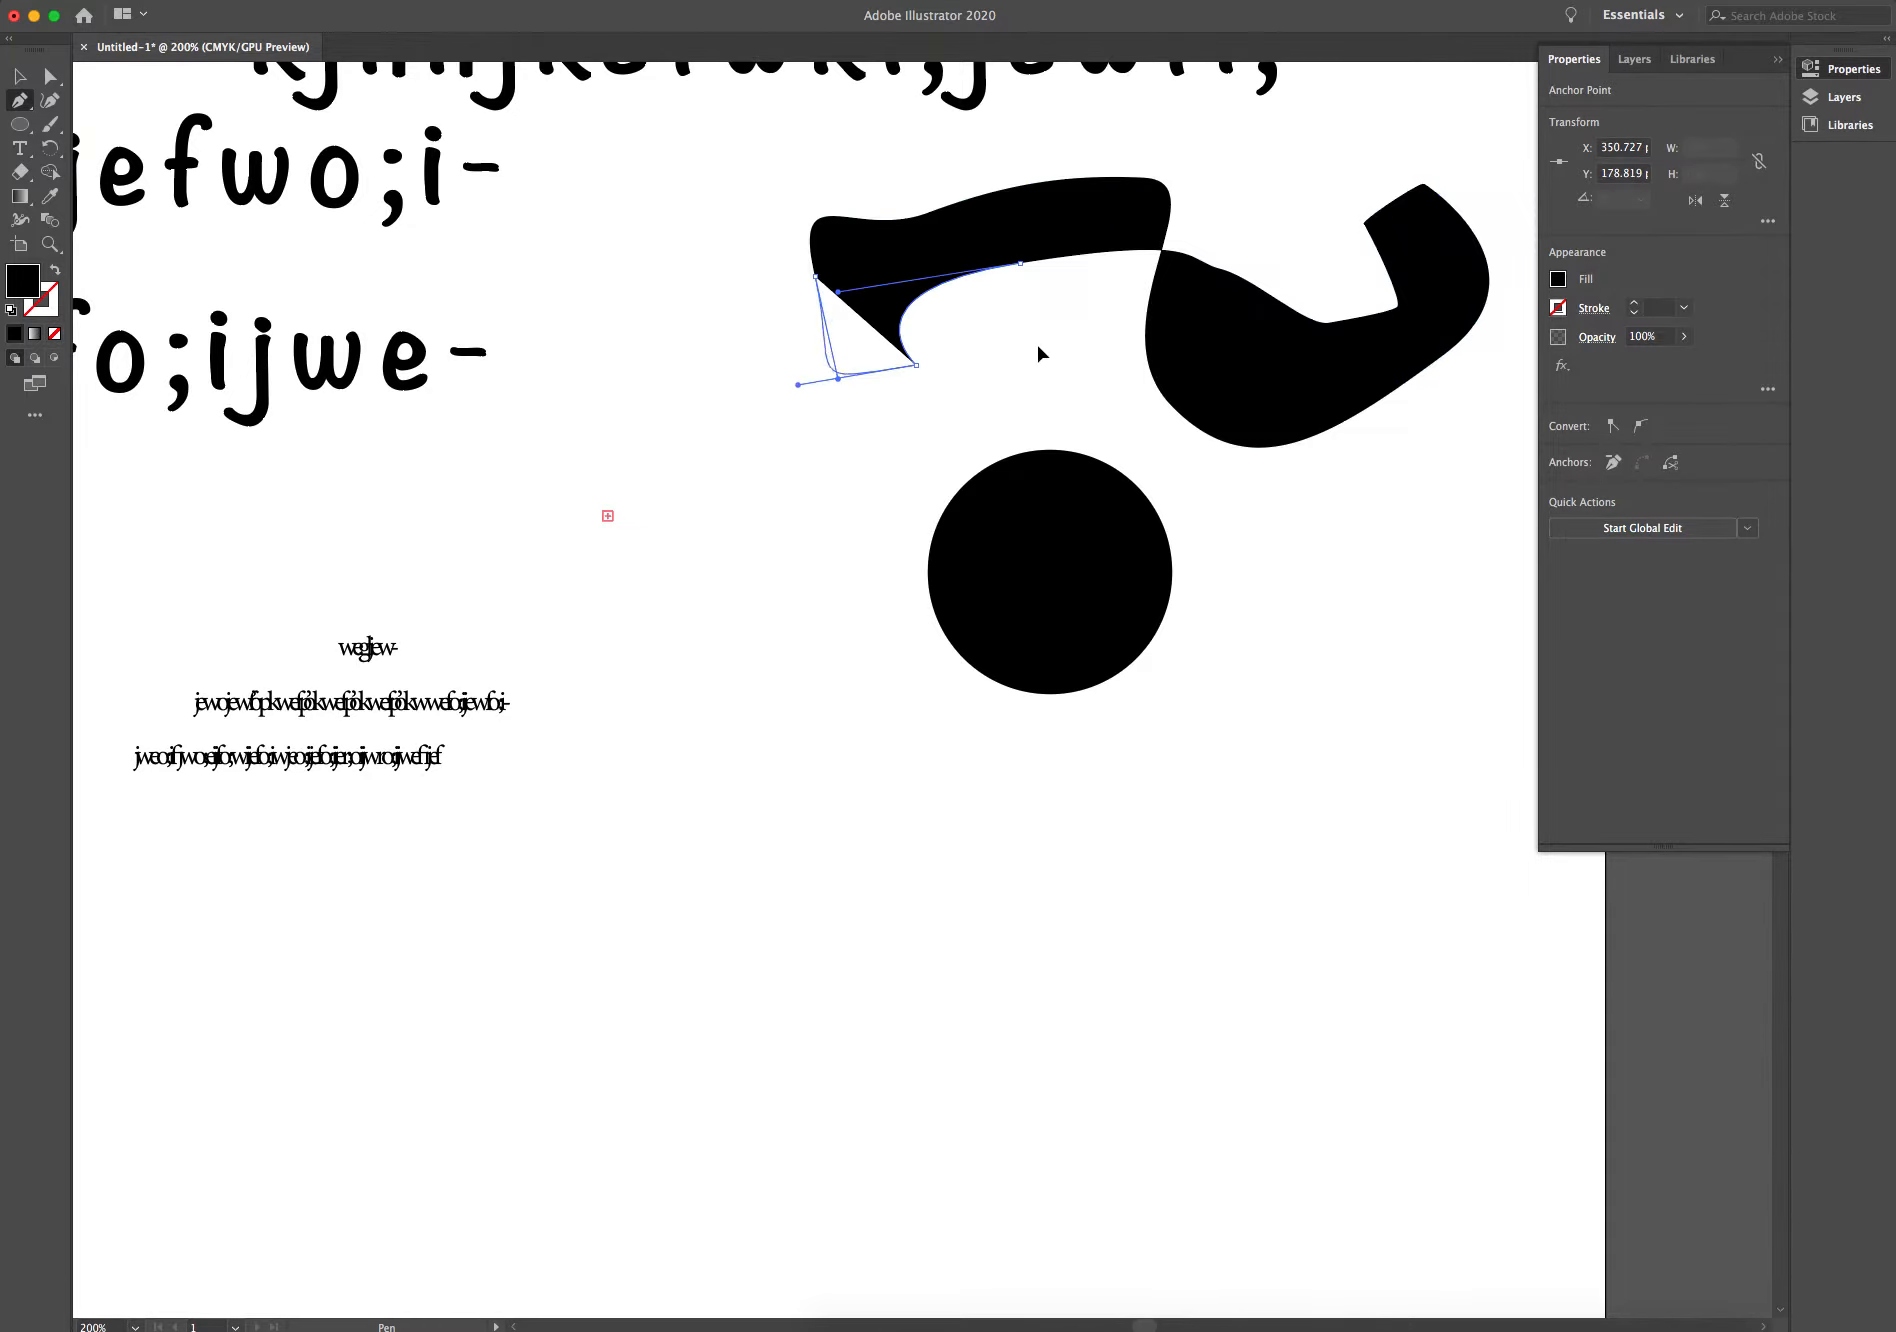
pyautogui.press('v')
pyautogui.click(706, 237)
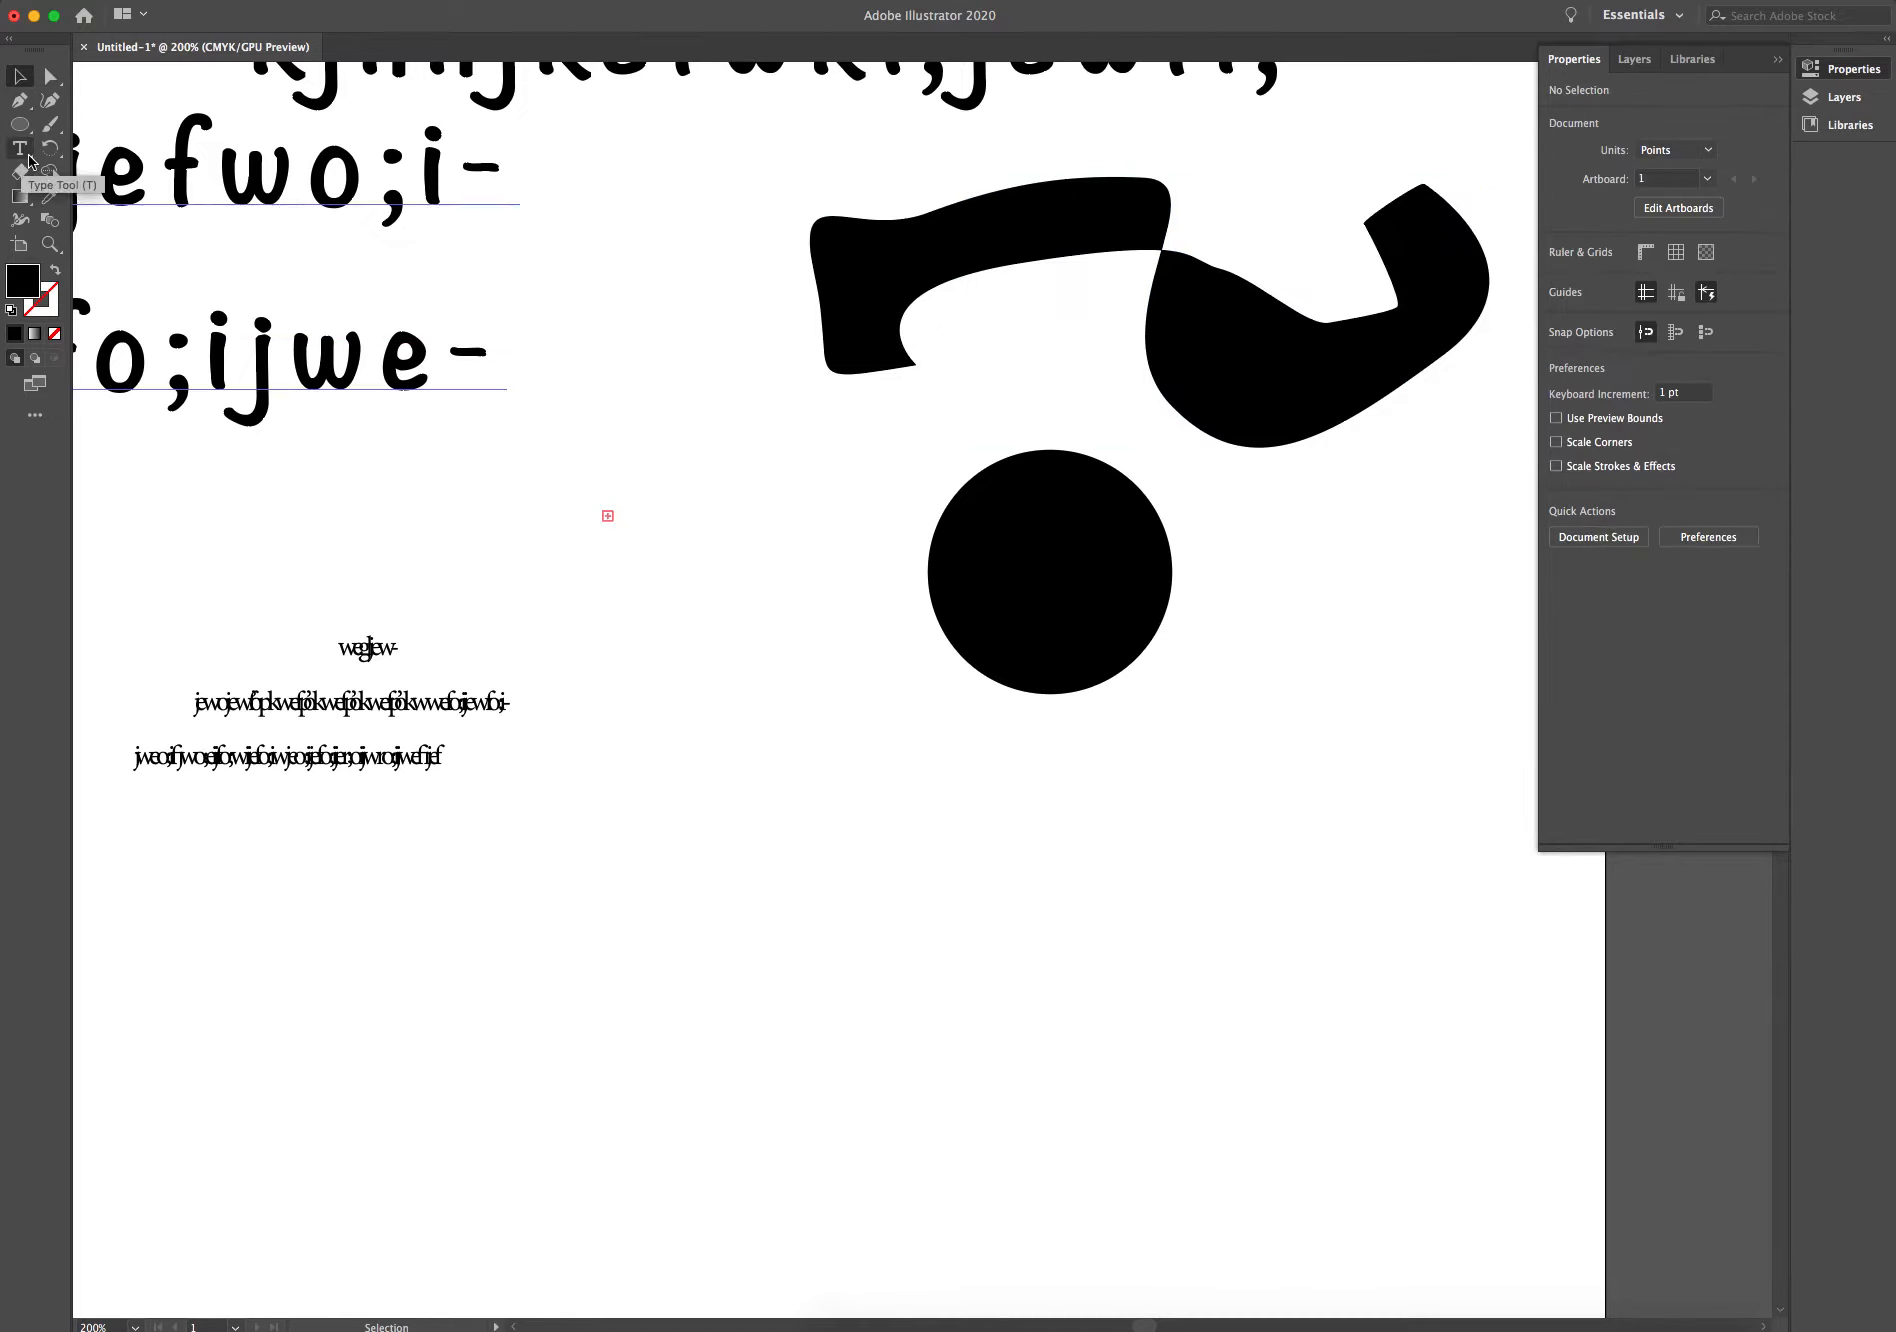
# Add a string of random sample letters along the freeform curved shape with the Type on a Path tool, then deselect it.
pyautogui.click(20, 152)
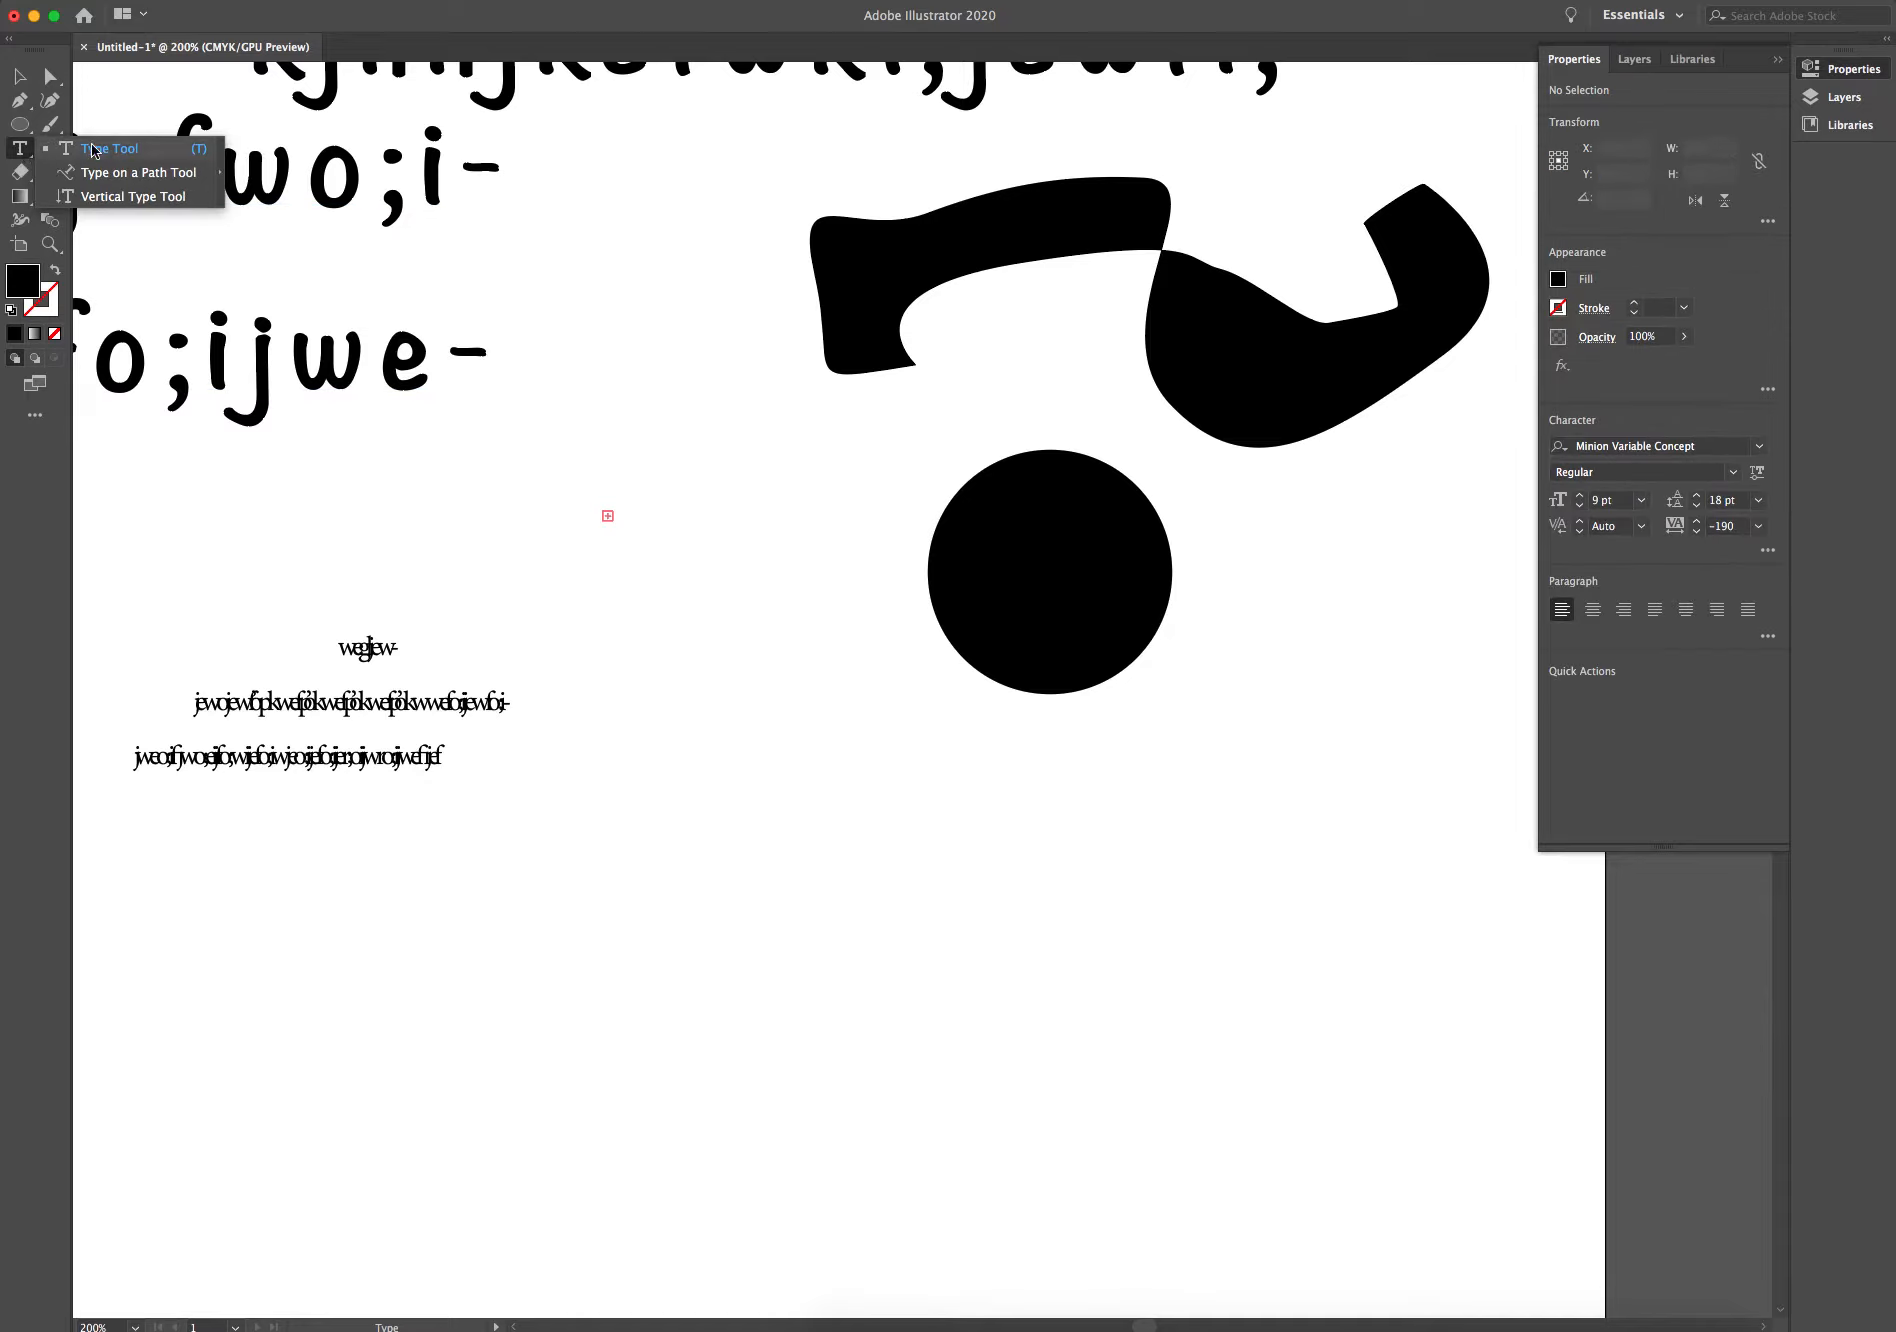
pyautogui.click(123, 175)
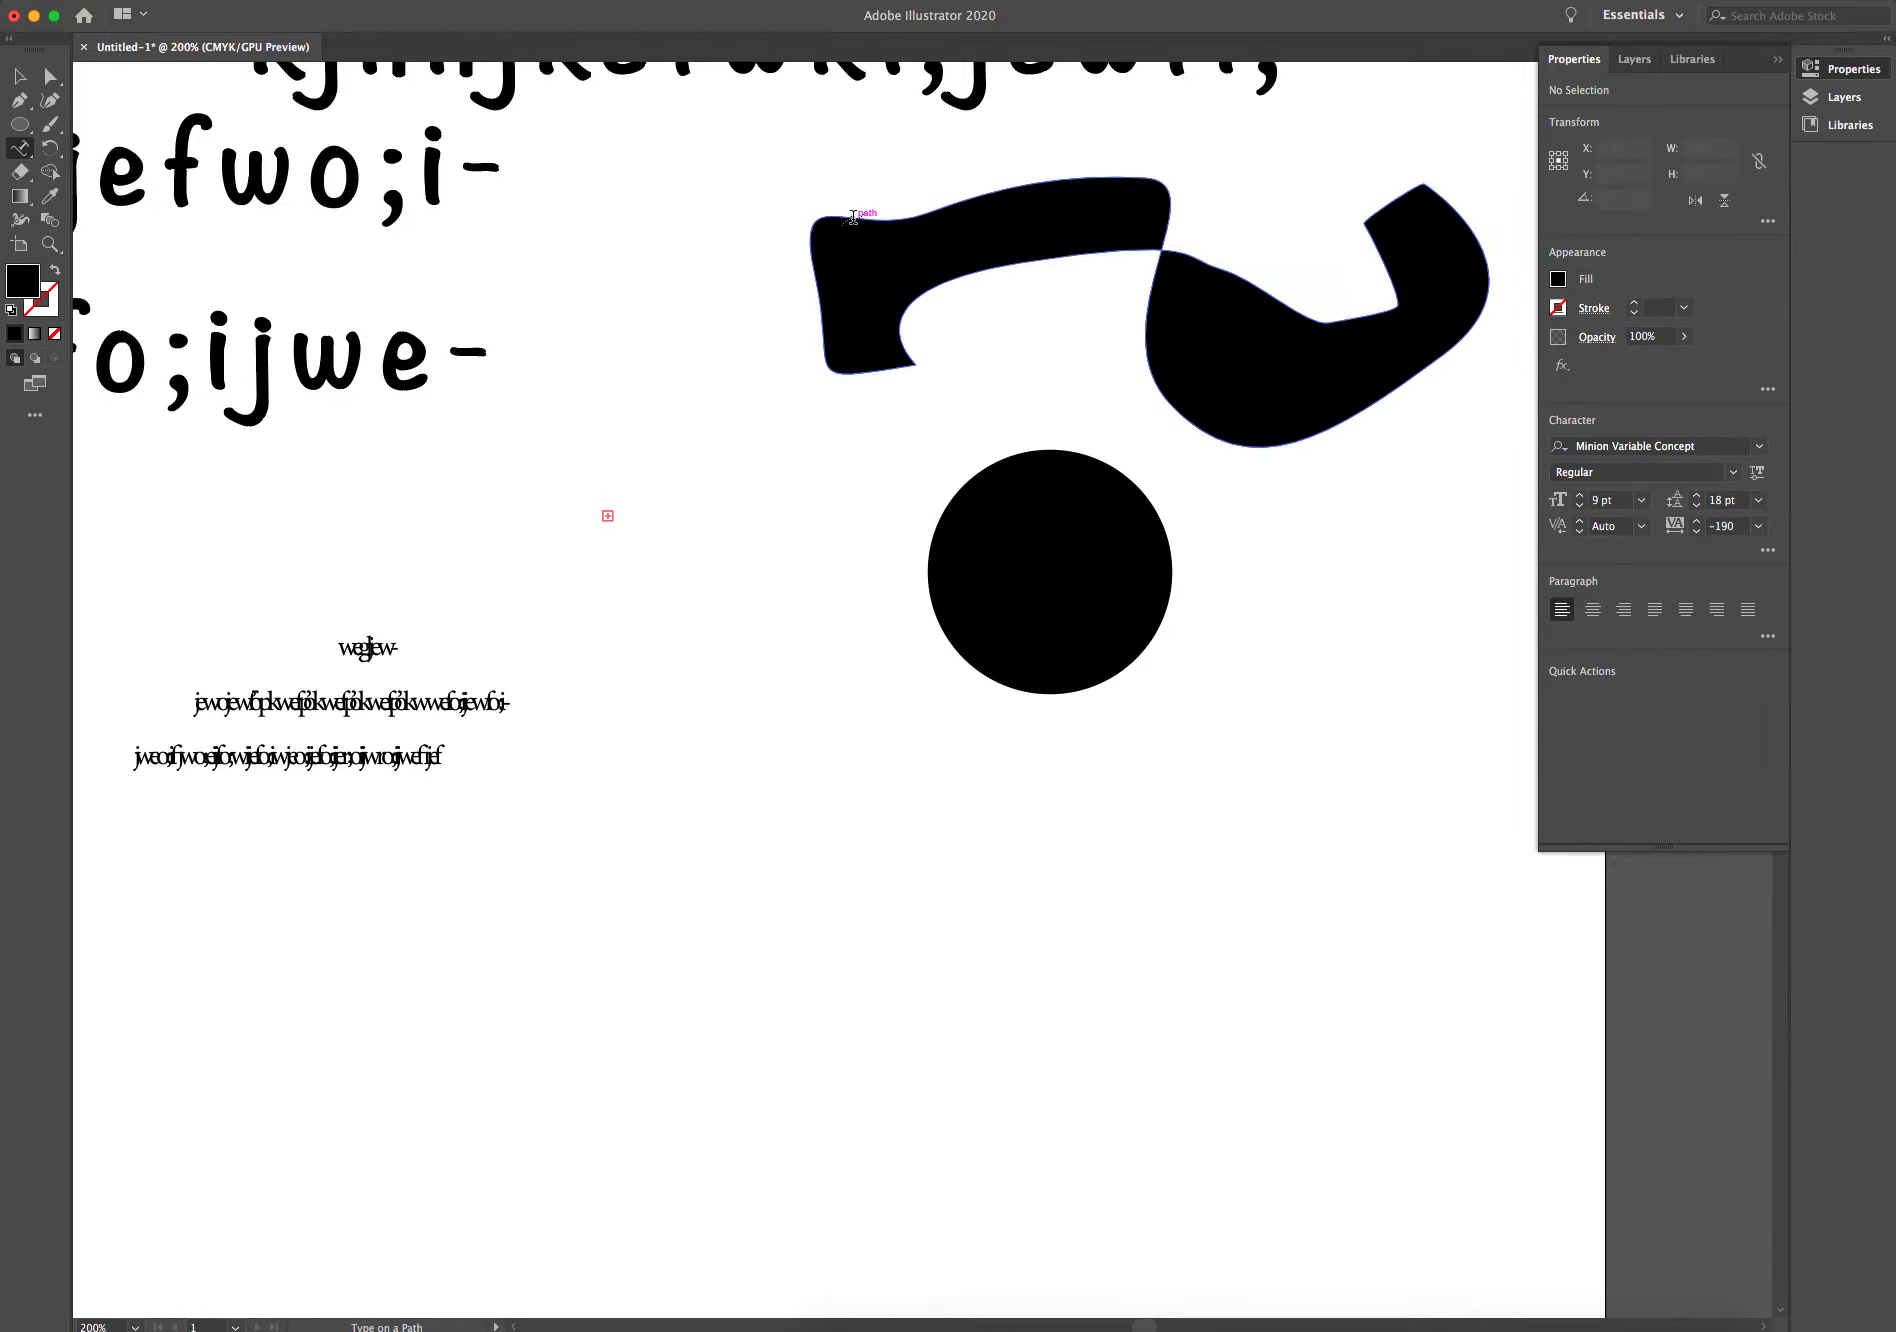
pyautogui.click(852, 217)
pyautogui.write('wjefojwefjowefjowejfjw,ojefjowj')
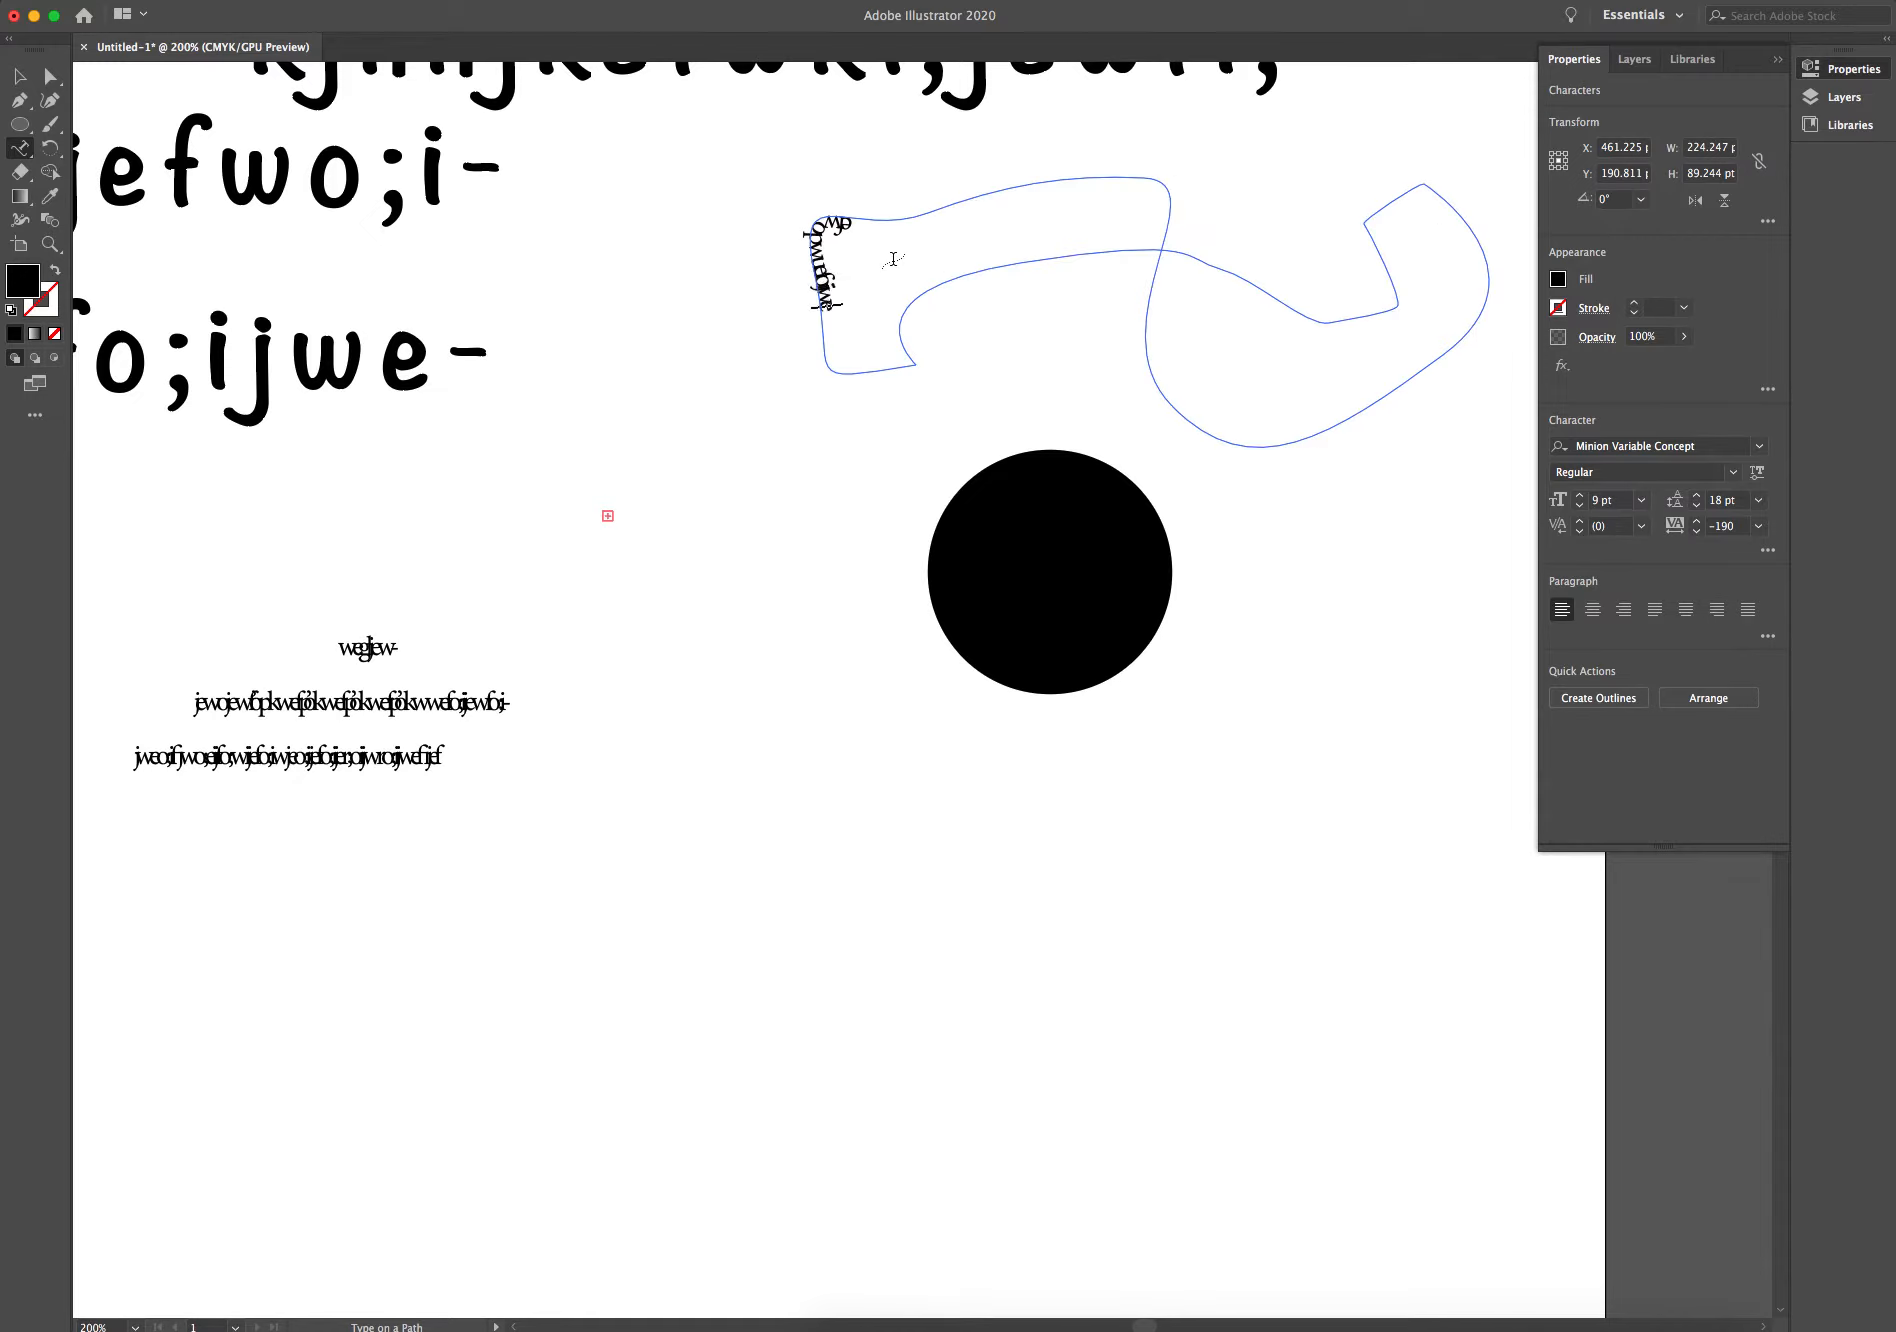
pyautogui.write('eojfoiwefoijweoijweoifjowpiejp[weiopf[')
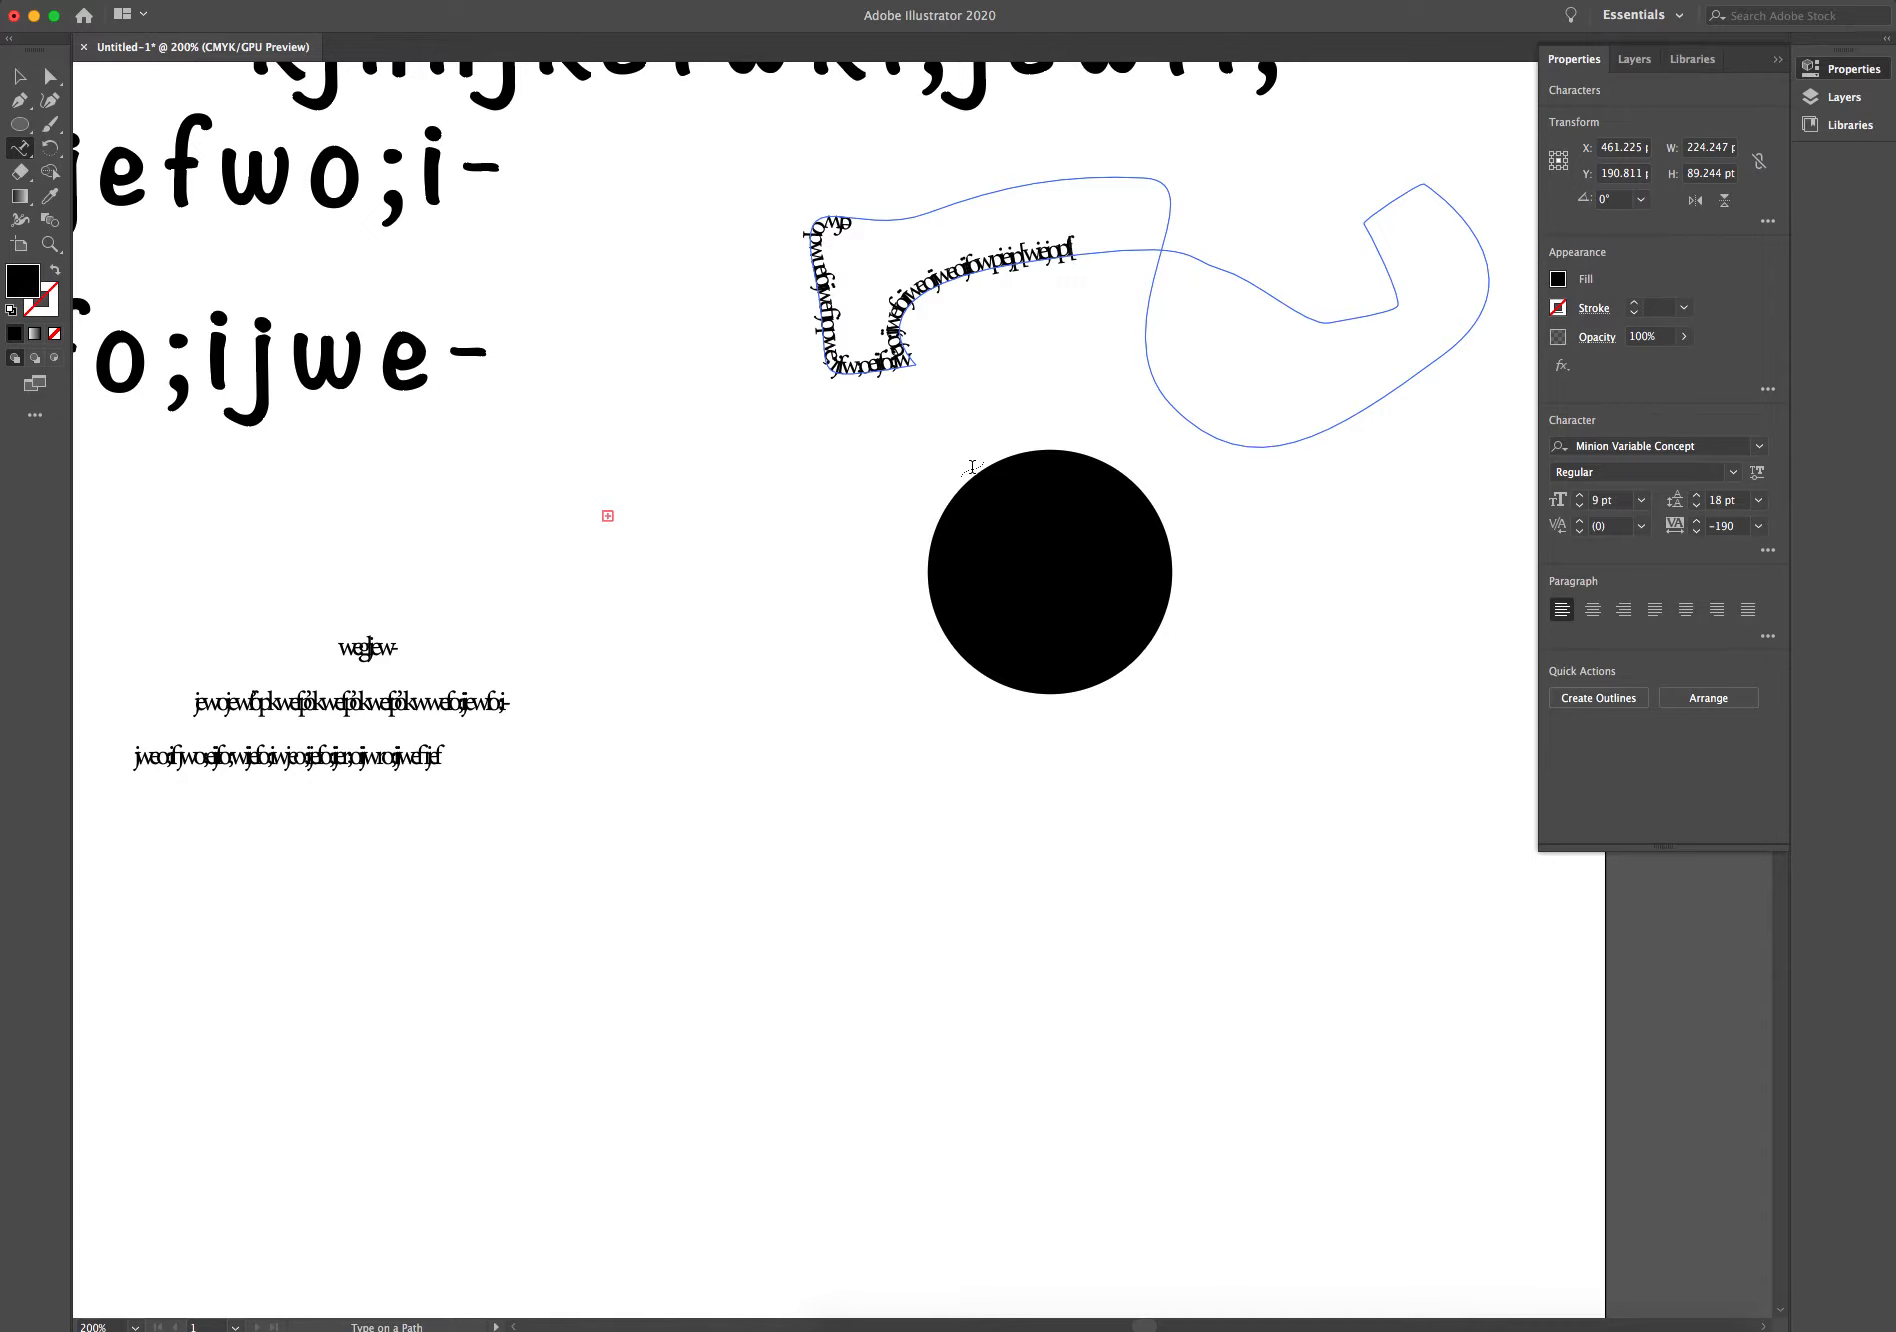
pyautogui.press('Escape')
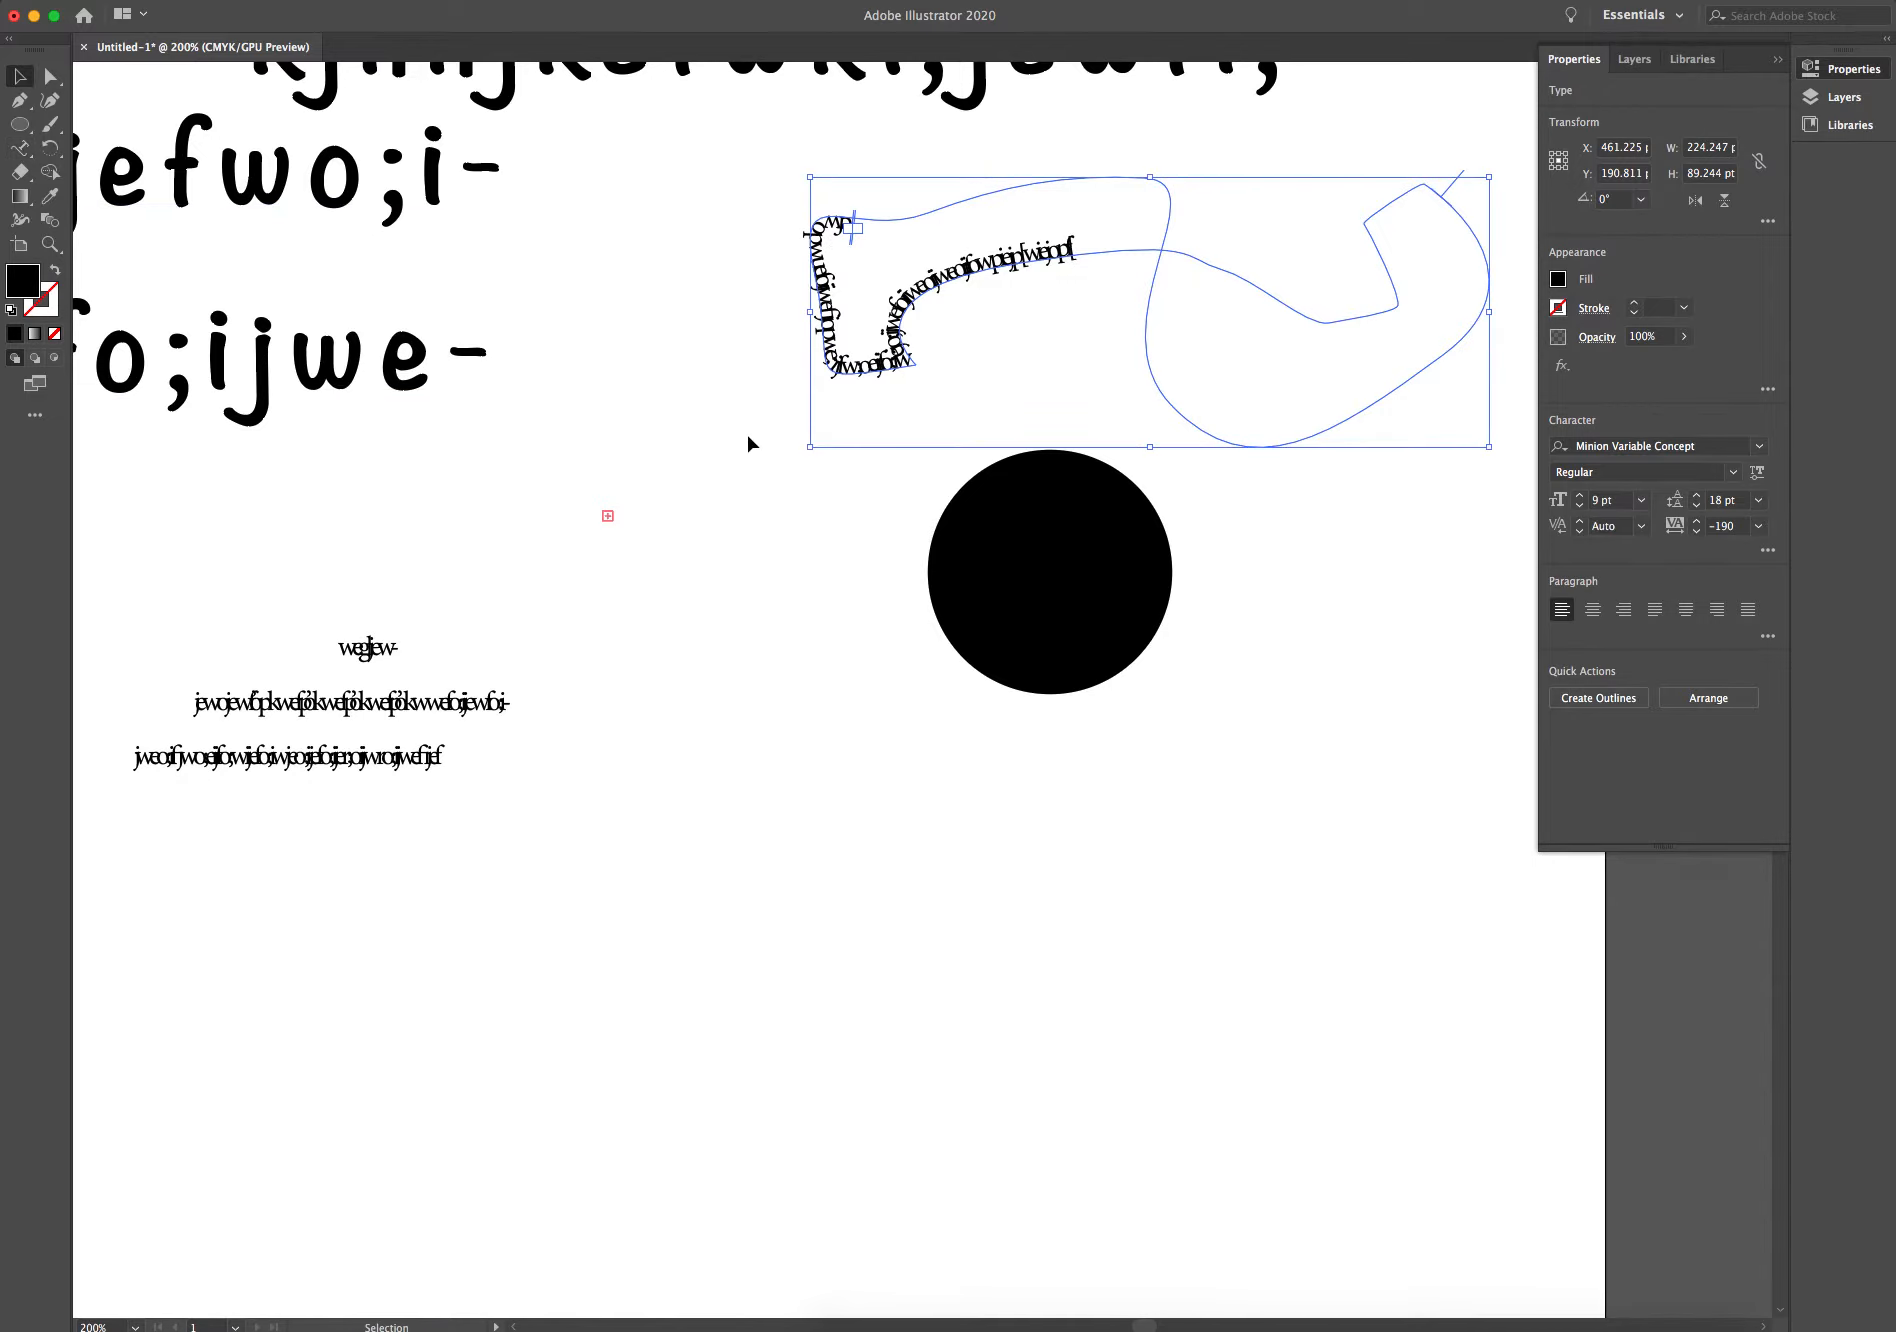
pyautogui.click(764, 452)
# Add random sample letters along the black circle's outline with the Type on a Path tool, starting at its upper-left edge.
pyautogui.click(1142, 515)
pyautogui.click(14, 148)
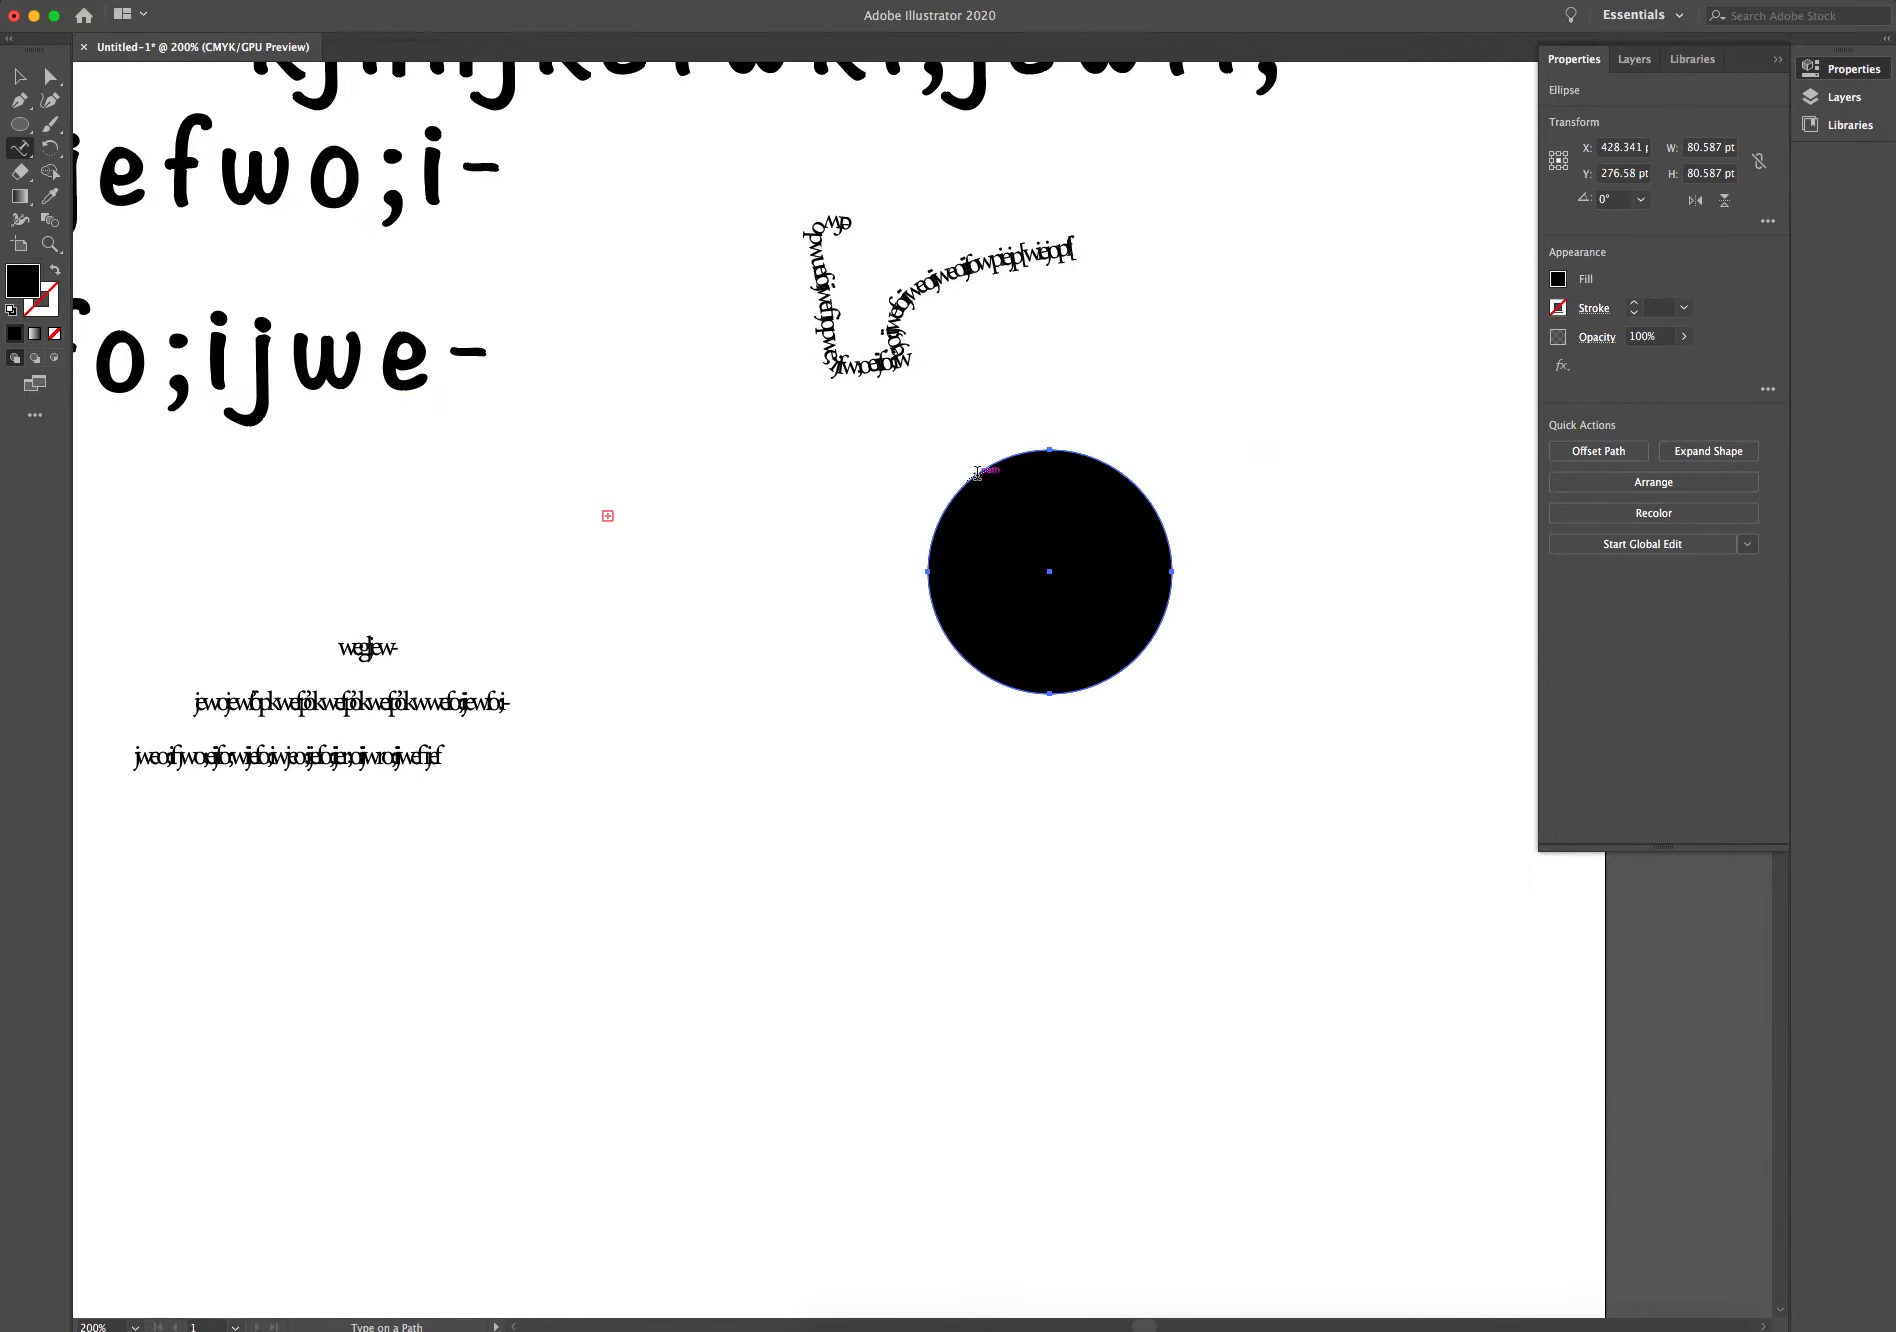
pyautogui.click(977, 473)
pyautogui.write('oijwefiwefoijweoifjwoeipowefpwokefpfwe')
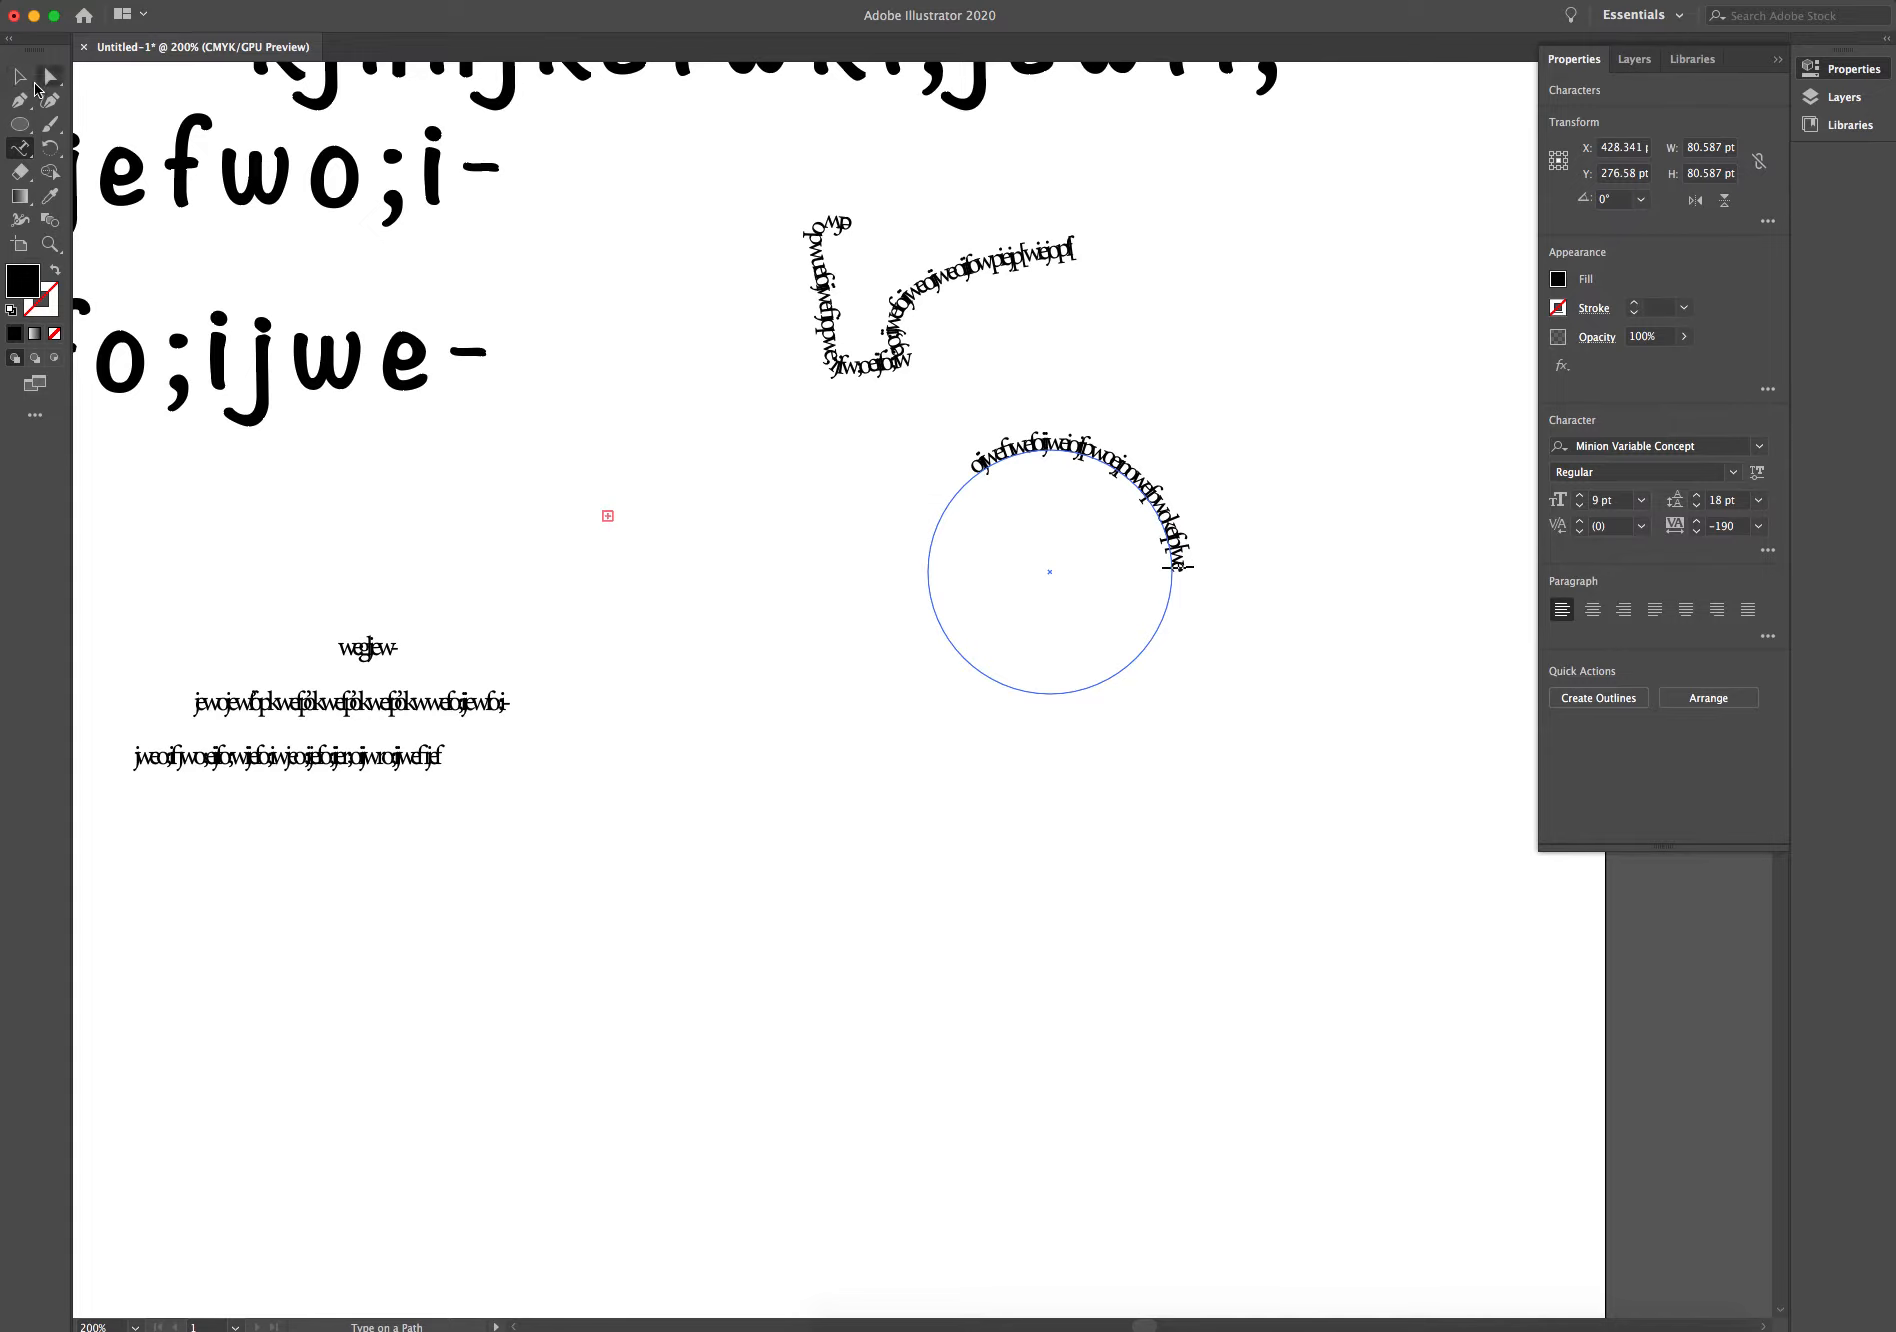
pyautogui.write('wefwefwefwewjwejwjwejwjwejwawj')
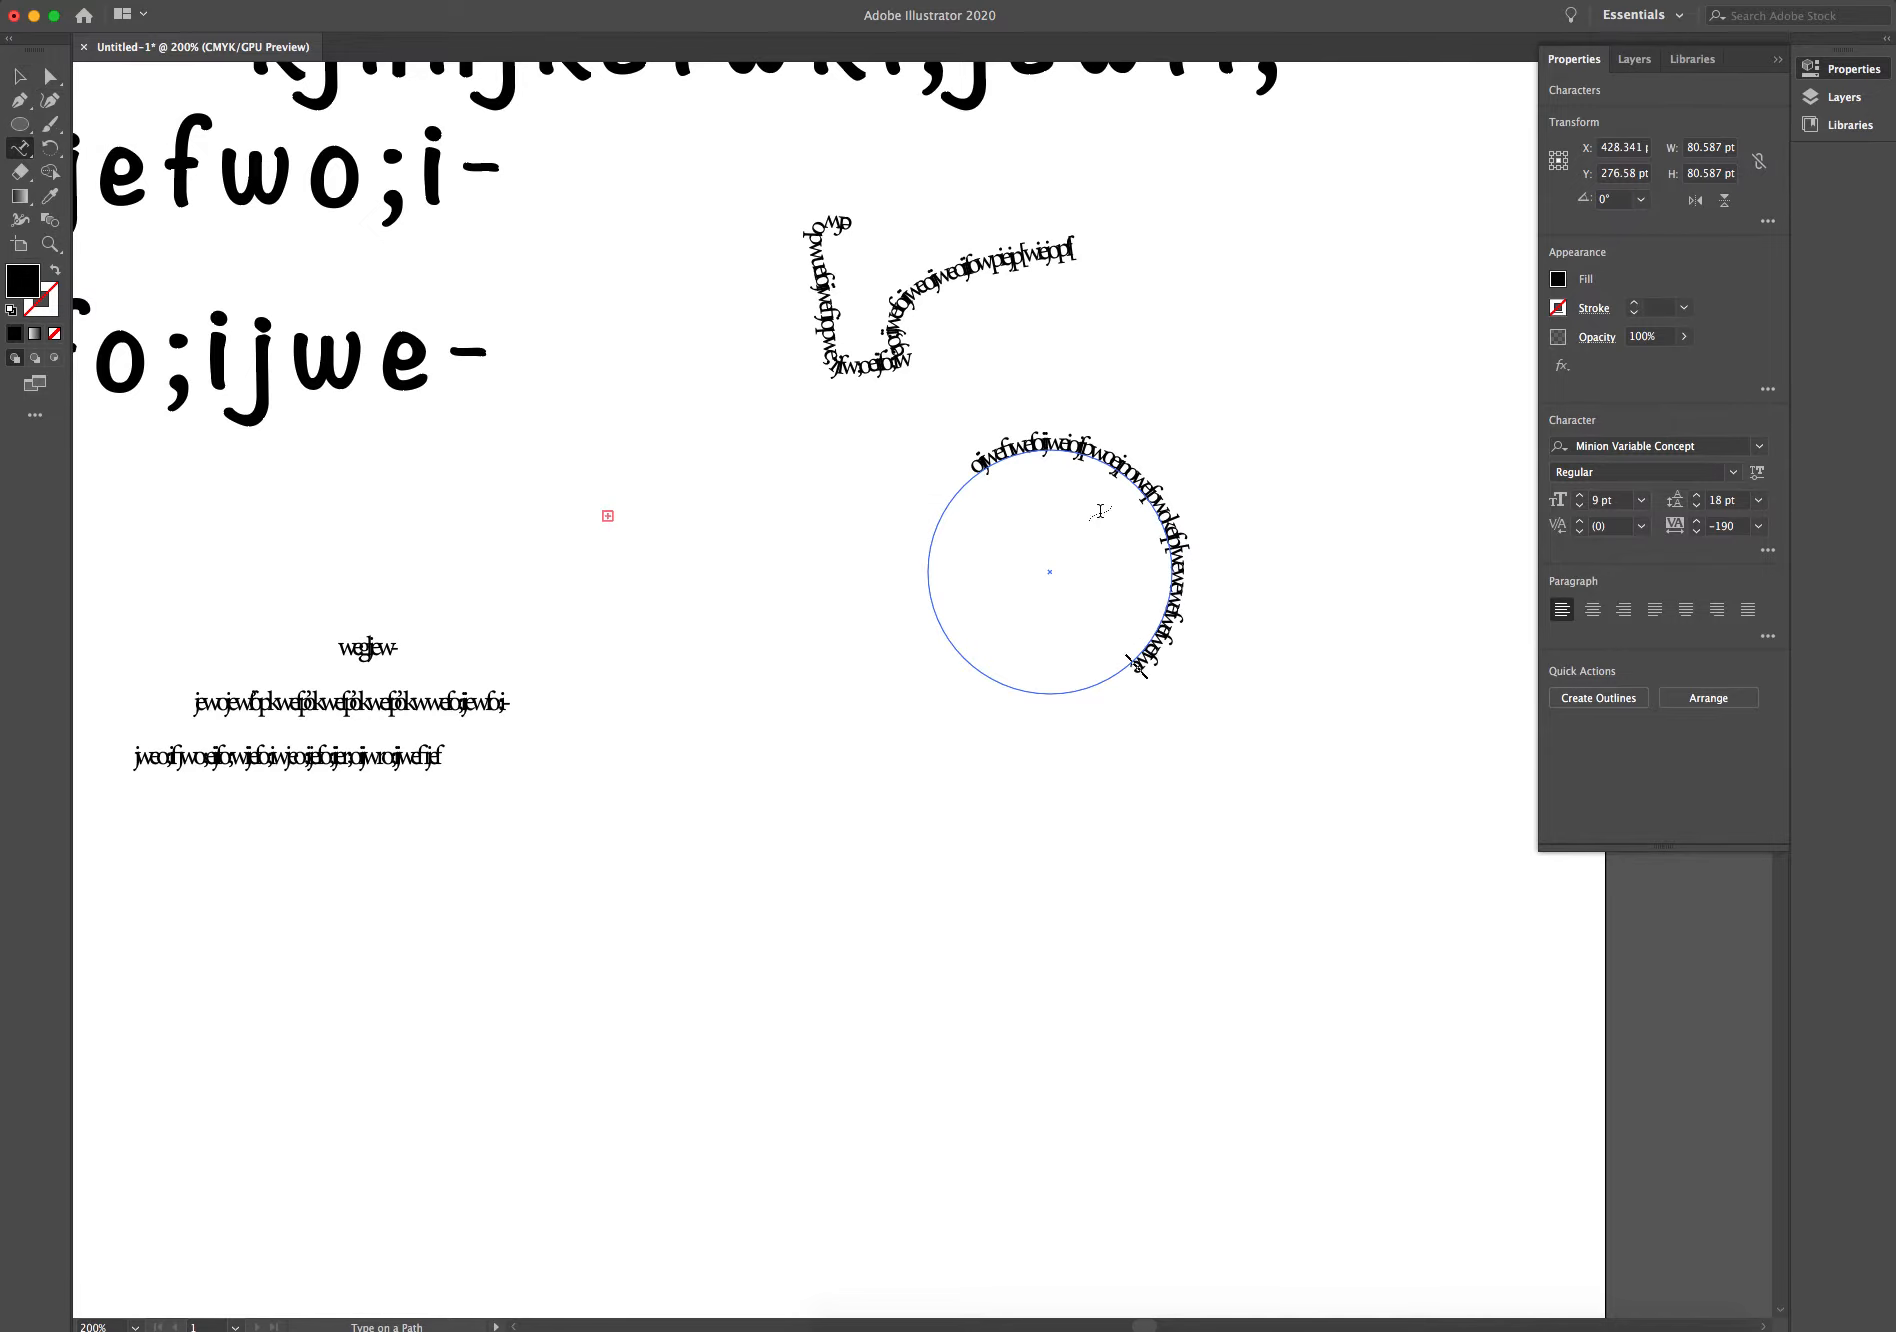
pyautogui.write('we')
# Delete the surplus characters from the end of the circle's path text.
pyautogui.press('BackSpace')
pyautogui.press('BackSpace')
pyautogui.press('BackSpace')
pyautogui.press('BackSpace')
pyautogui.press('BackSpace')
pyautogui.press('BackSpace')
pyautogui.press('BackSpace')
pyautogui.press('BackSpace')
pyautogui.press('BackSpace')
pyautogui.press('BackSpace')
pyautogui.press('BackSpace')
pyautogui.press('BackSpace')
pyautogui.press('BackSpace')
pyautogui.press('BackSpace')
pyautogui.press('BackSpace')
pyautogui.press('BackSpace')
pyautogui.press('BackSpace')
pyautogui.press('BackSpace')
pyautogui.press('BackSpace')
pyautogui.press('BackSpace')
# Slide the path text's start and end brackets so the text runs along the circle's lower half, then deselect it.
pyautogui.click(20, 76)
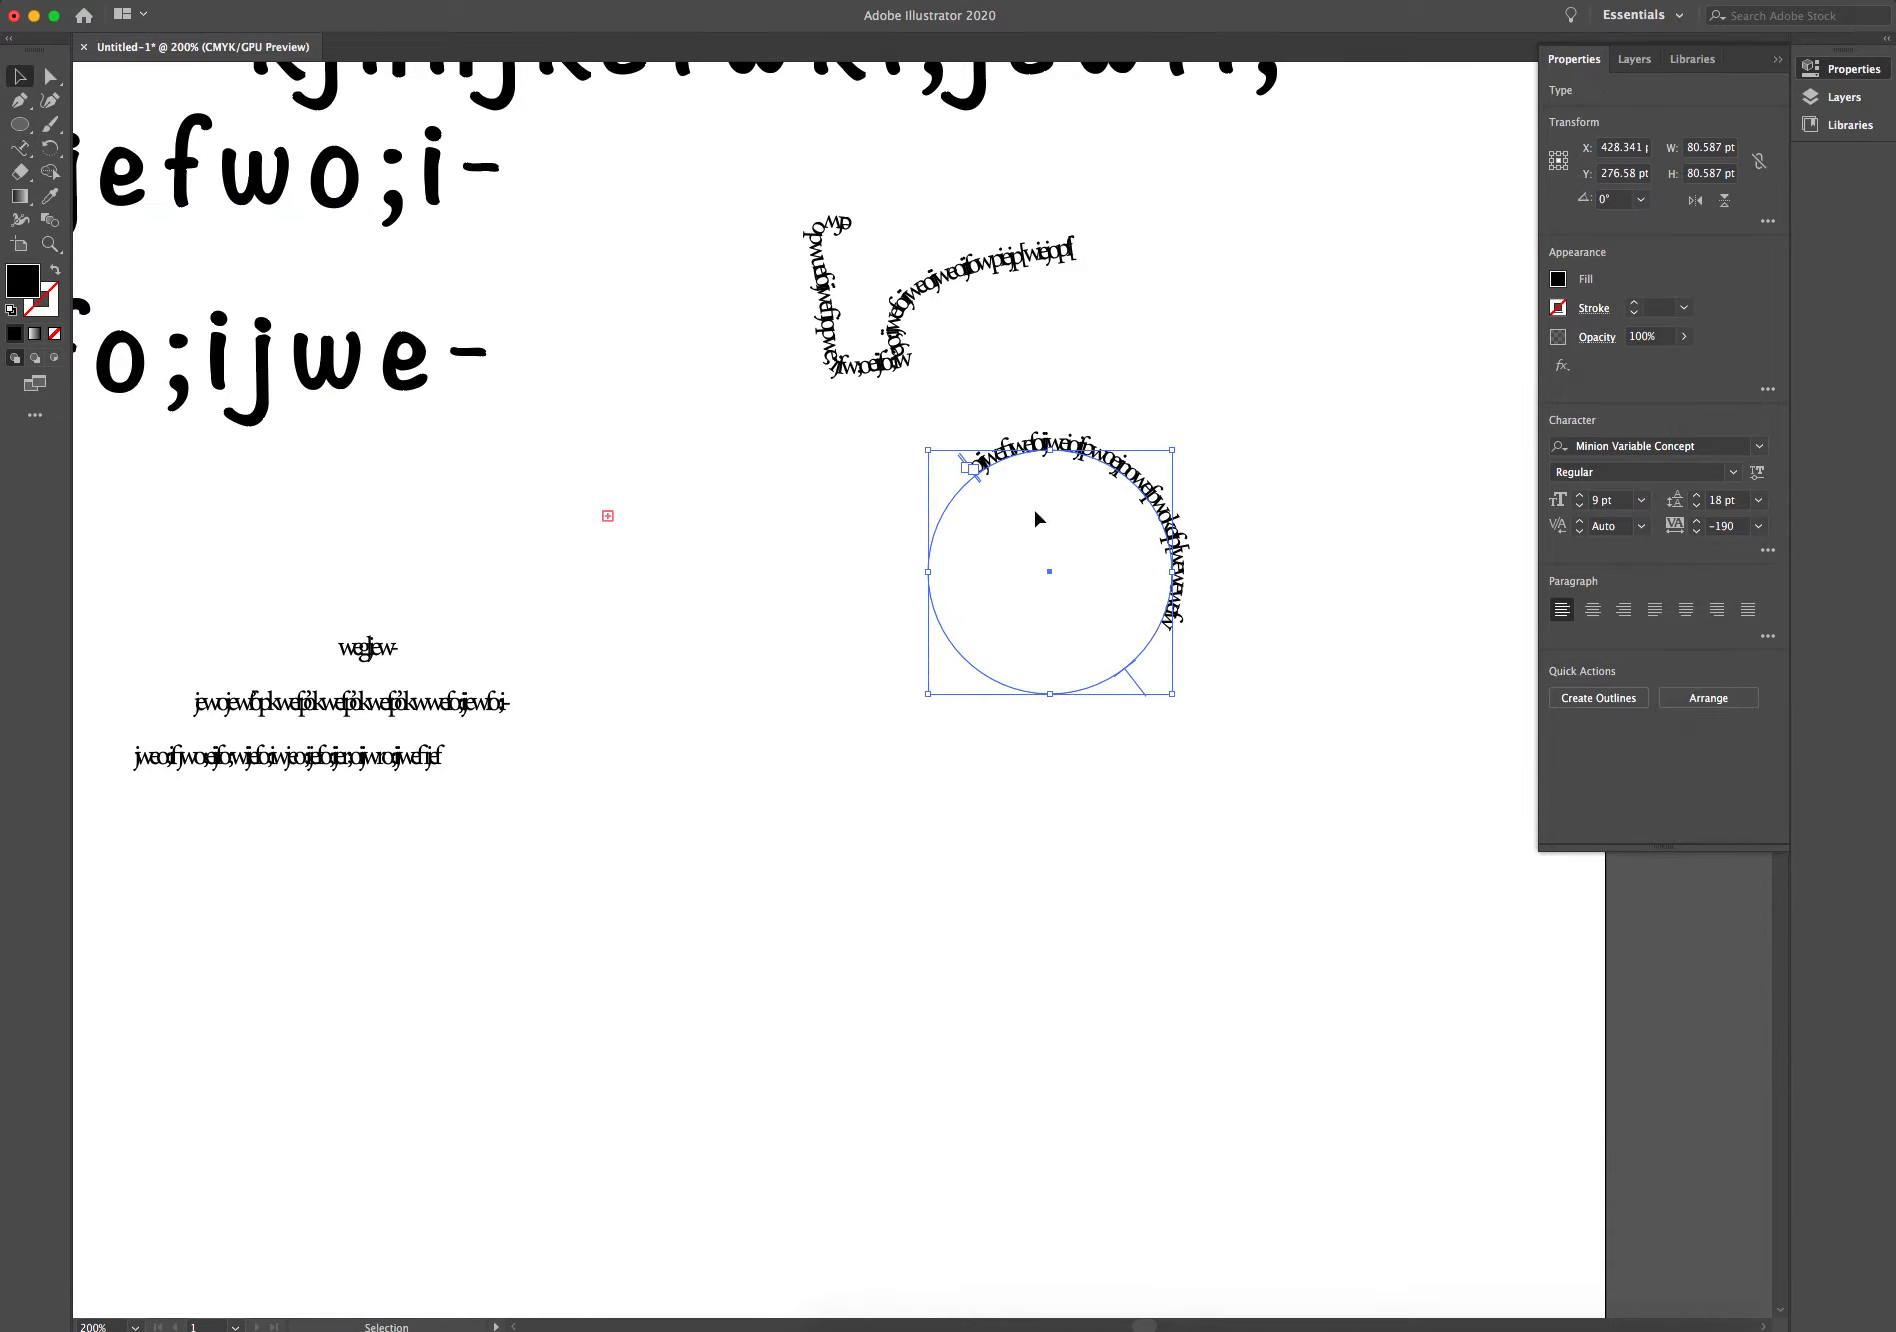
pyautogui.moveTo(972, 466); pyautogui.dragTo(1207, 565)
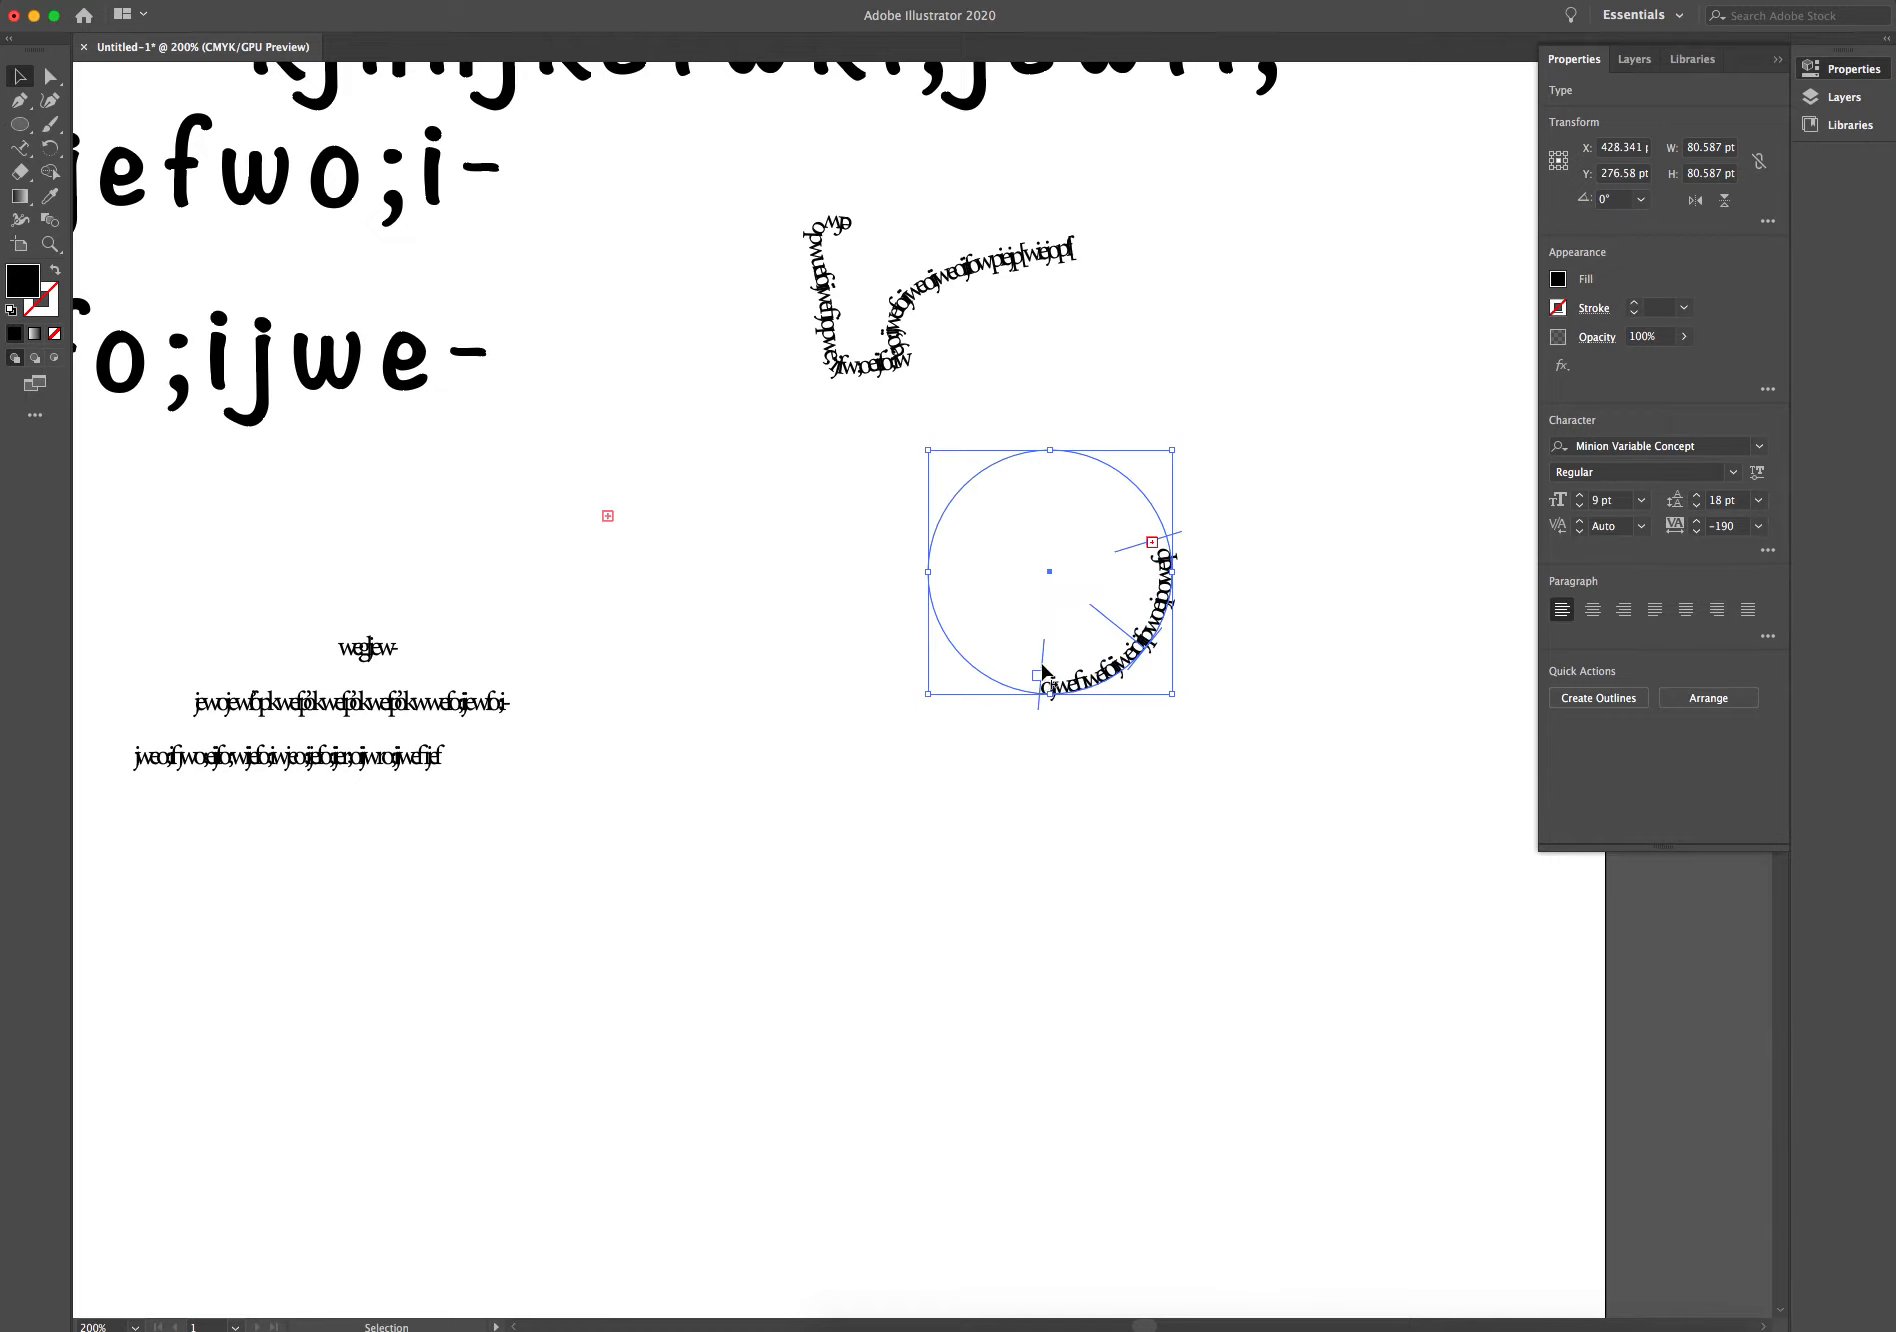
pyautogui.moveTo(1041, 668); pyautogui.dragTo(943, 572)
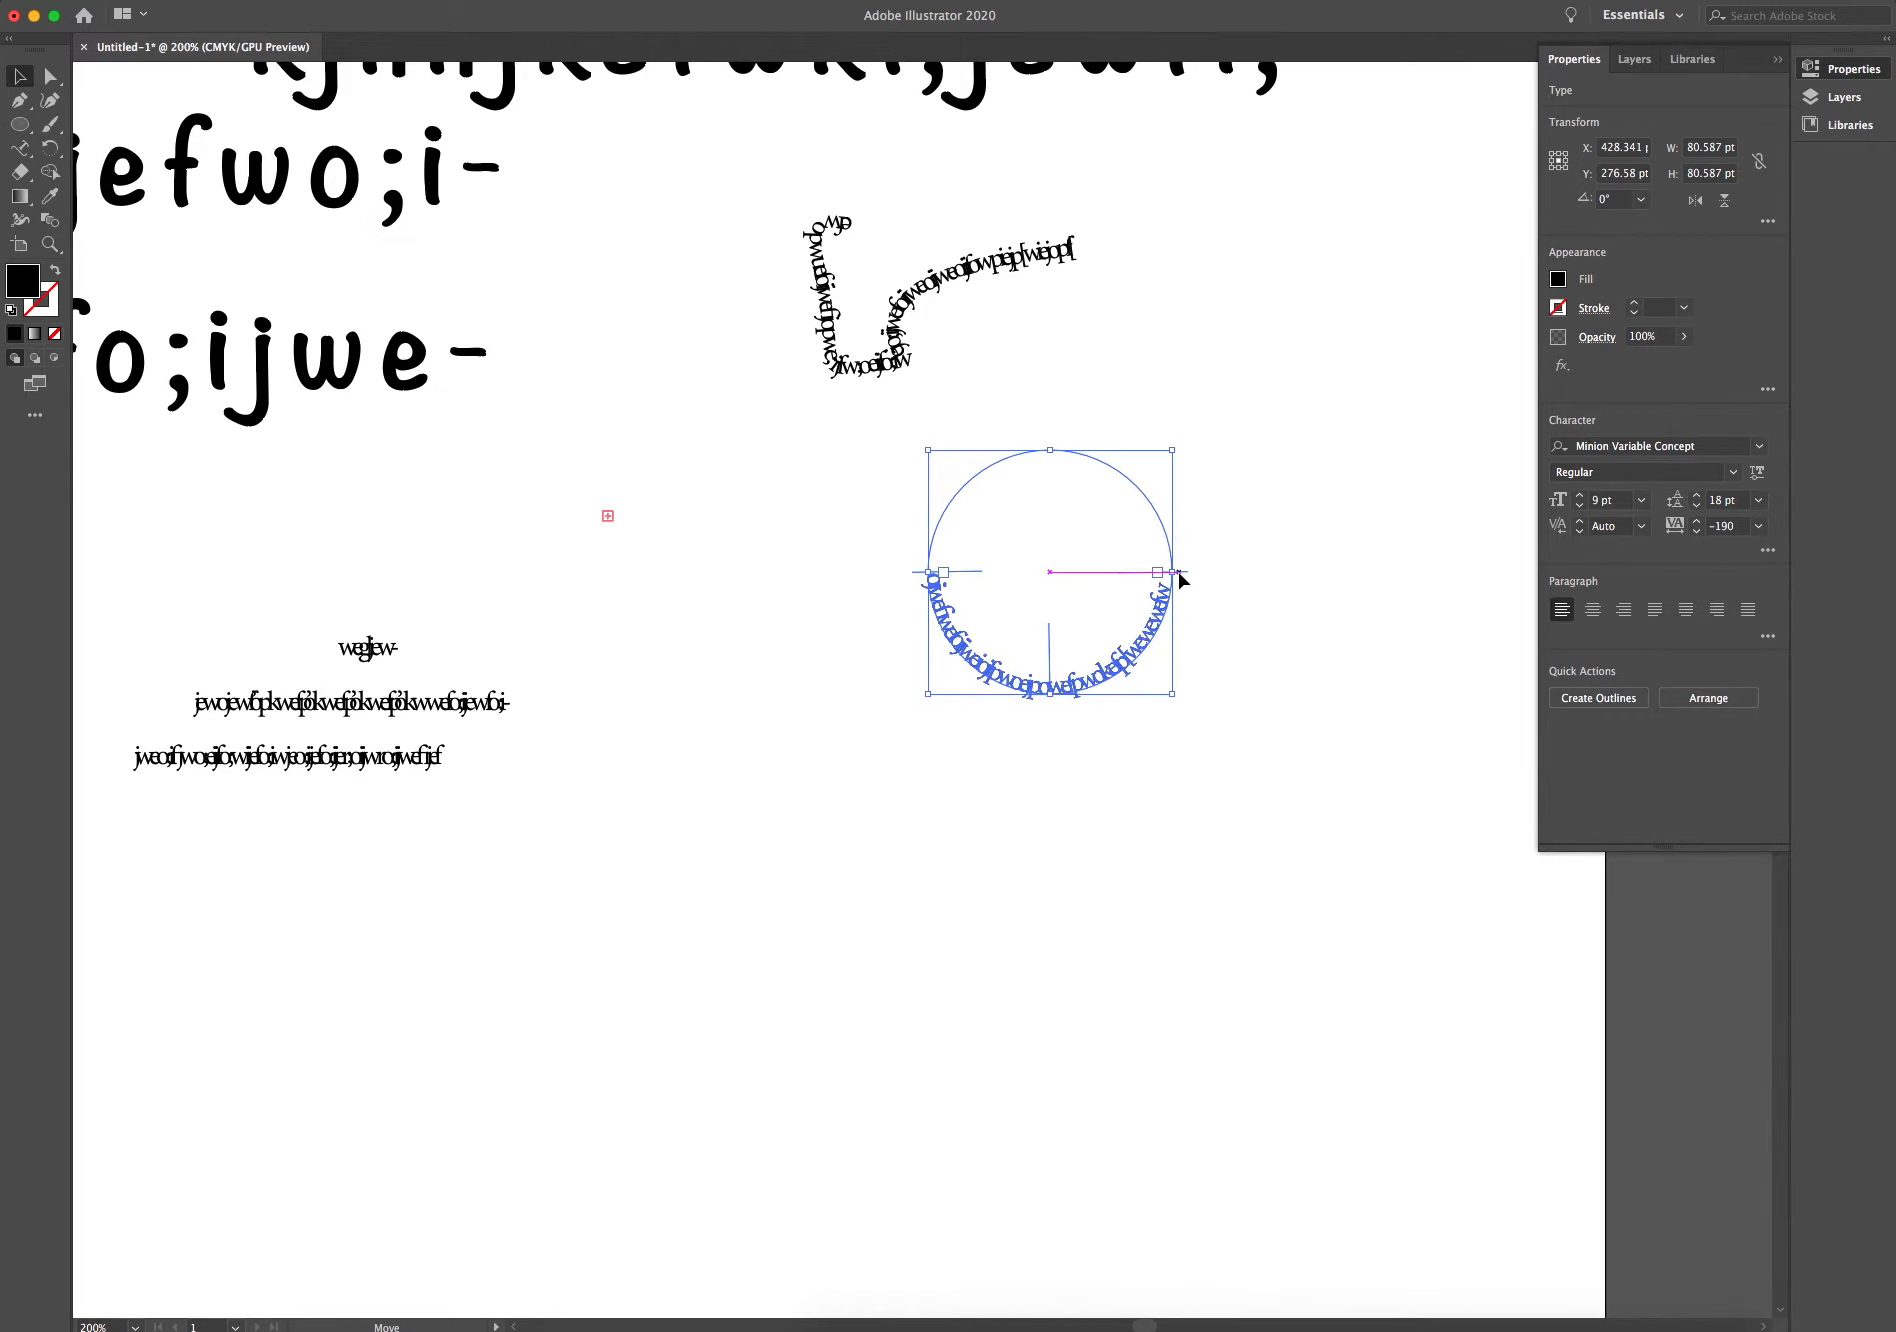
pyautogui.click(1144, 805)
# Rotate the circle's path text by about 9° and deselect it.
pyautogui.click(1143, 650)
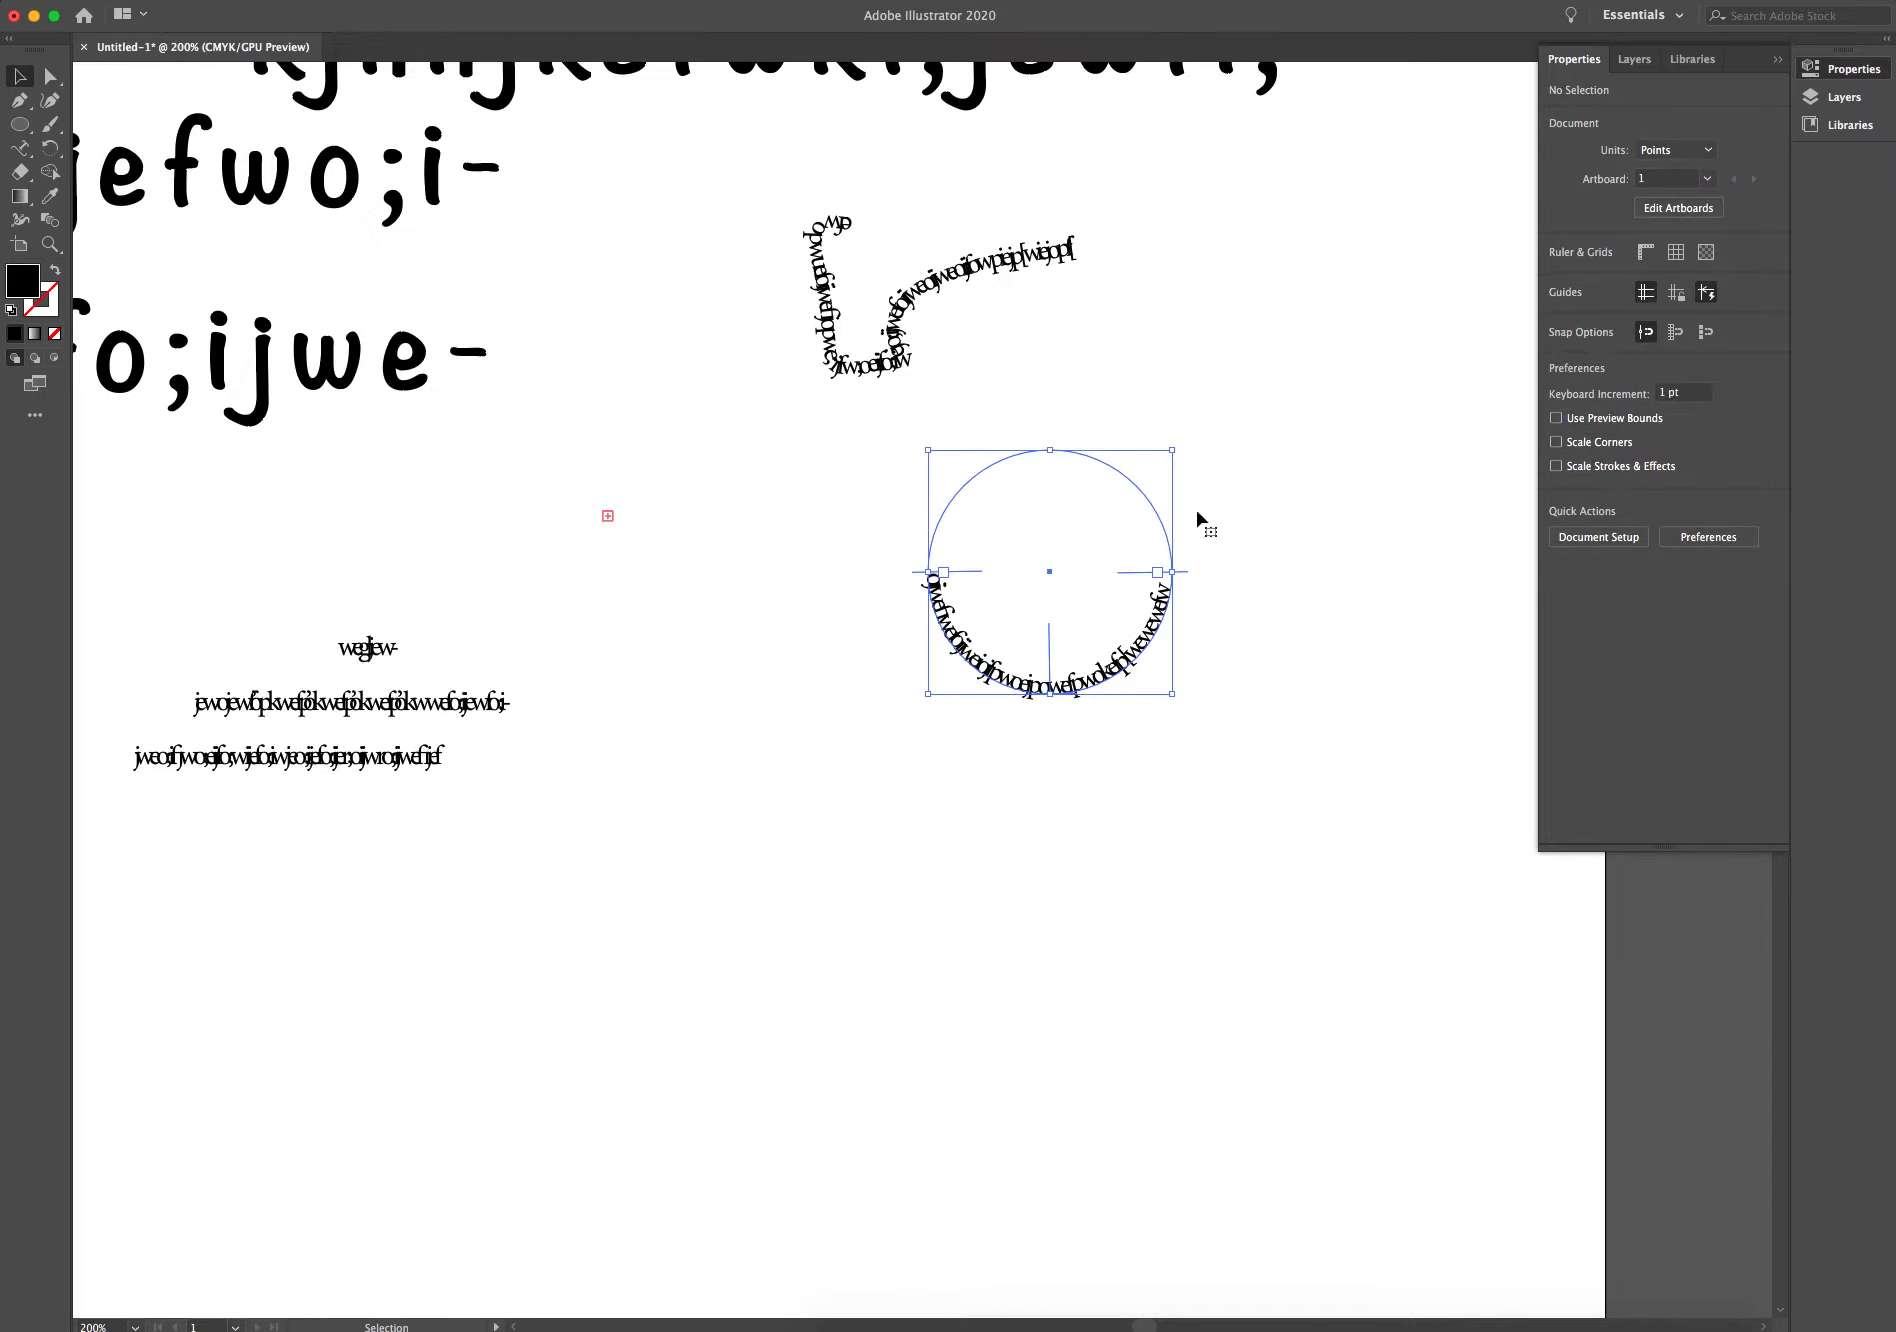
pyautogui.moveTo(1177, 447); pyautogui.dragTo(1175, 416)
pyautogui.click(1288, 728)
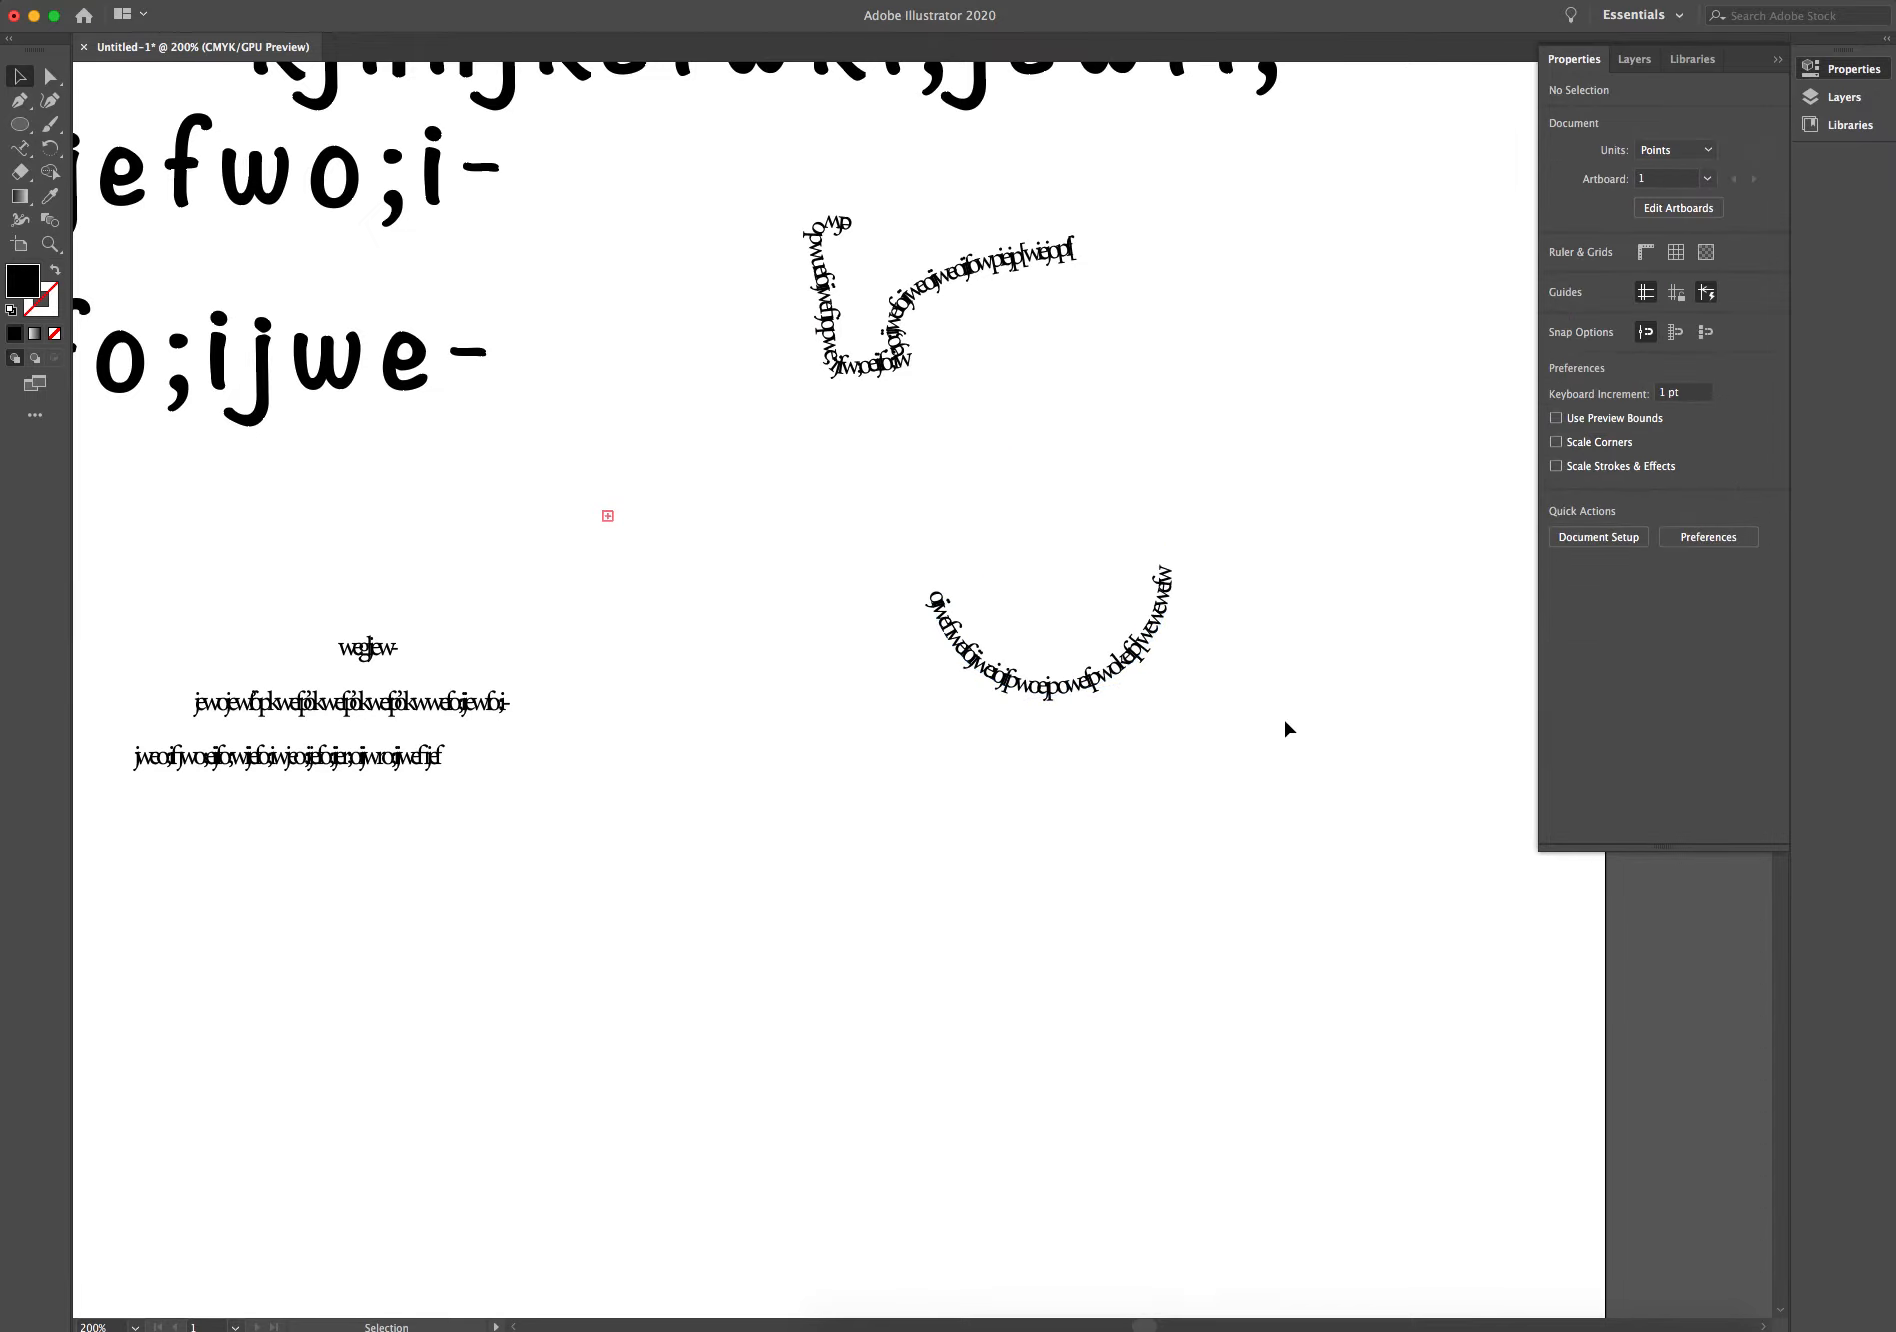
# Increase the font size of the circle's path text to 17 pt.
pyautogui.click(1132, 635)
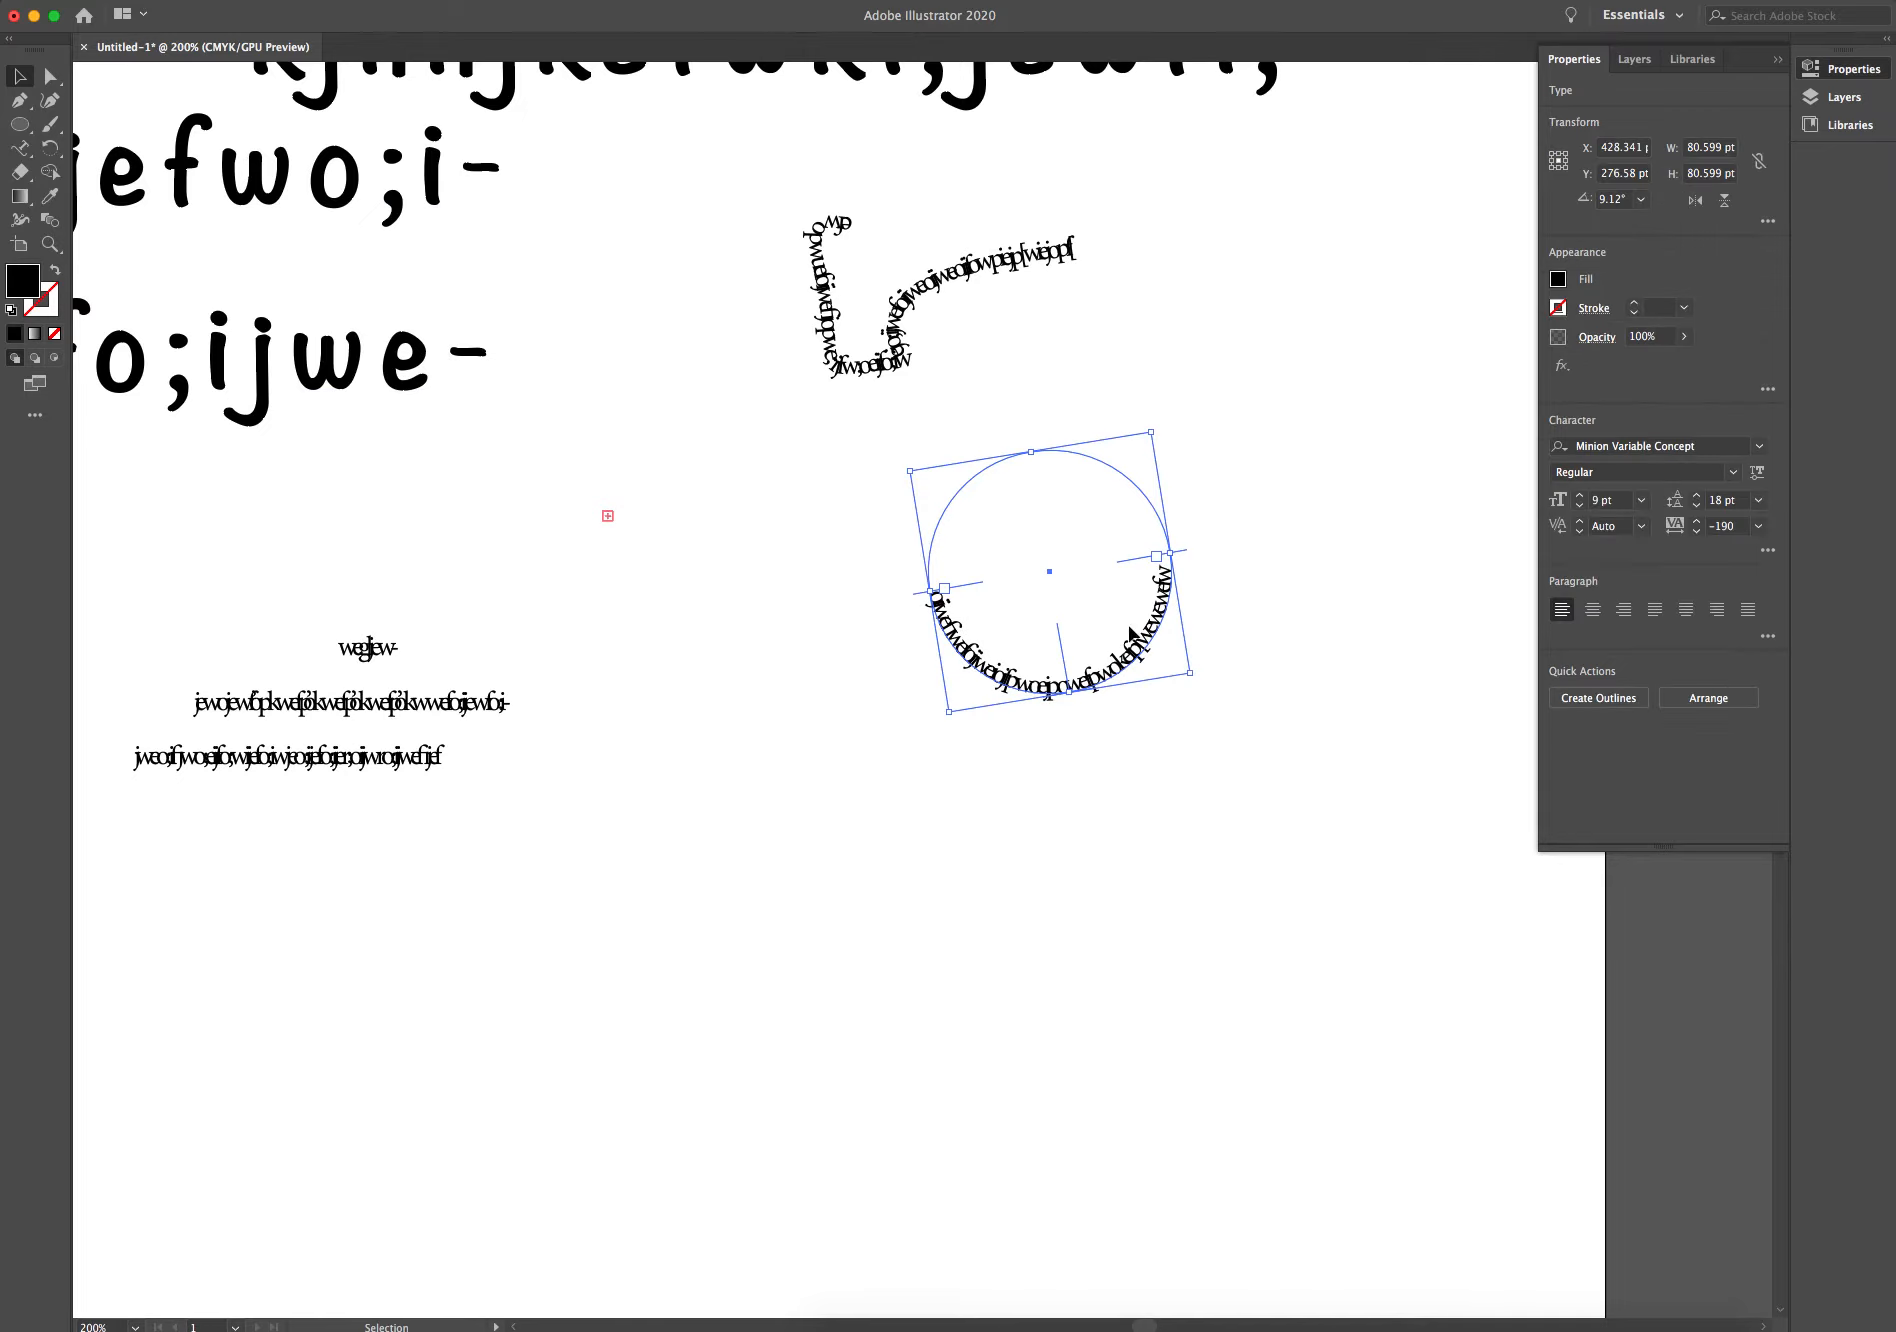
pyautogui.click(1581, 496)
pyautogui.click(1581, 496)
pyautogui.click(1581, 496)
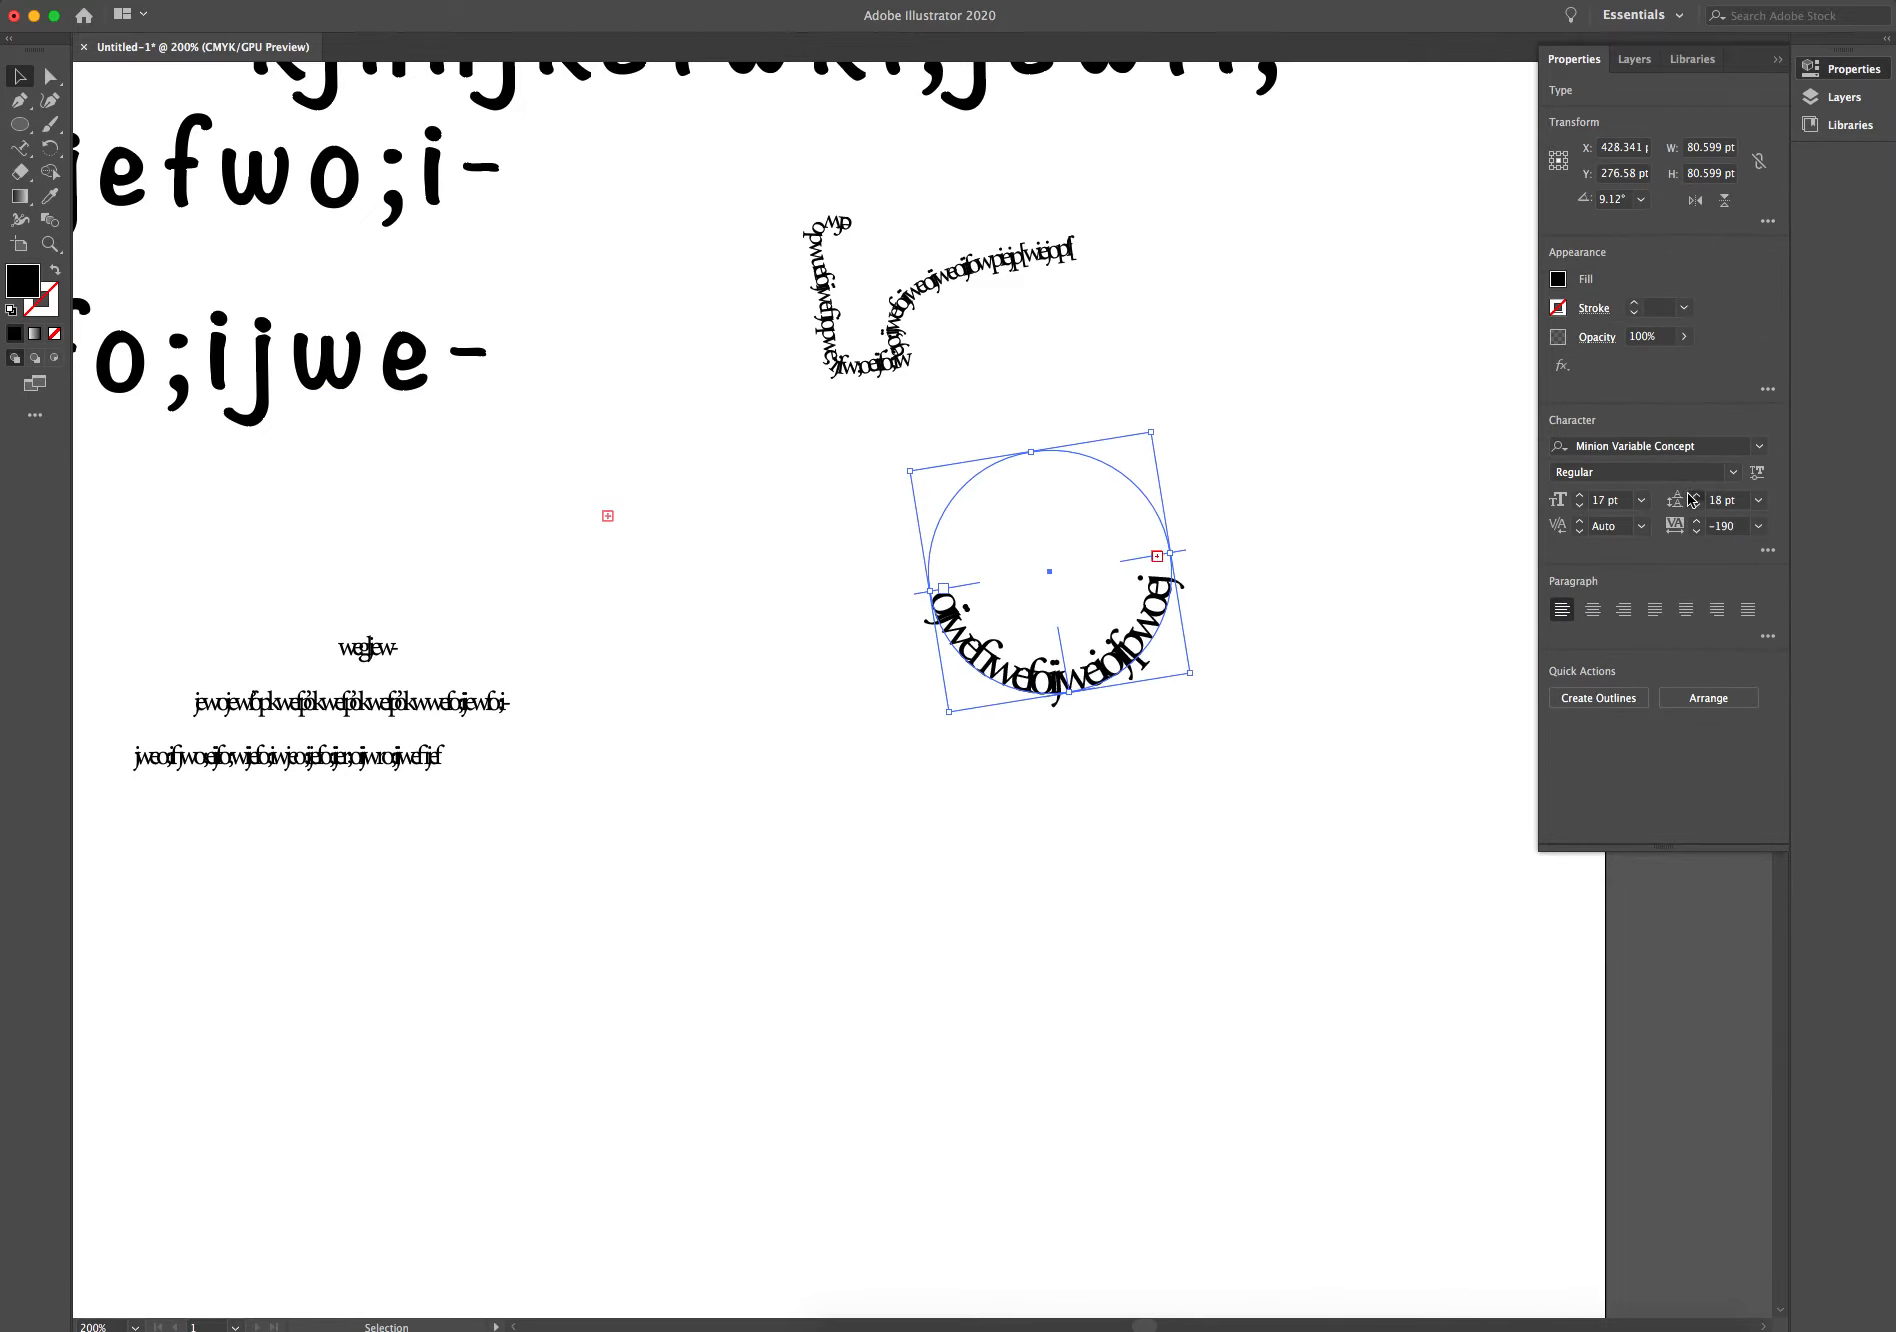
# Loosen the tracking of the circle's path text so its letters no longer overlap, and deselect it.
pyautogui.click(1697, 522)
pyautogui.click(1697, 522)
pyautogui.click(1697, 522)
pyautogui.click(1759, 527)
pyautogui.click(1789, 714)
pyautogui.click(614, 698)
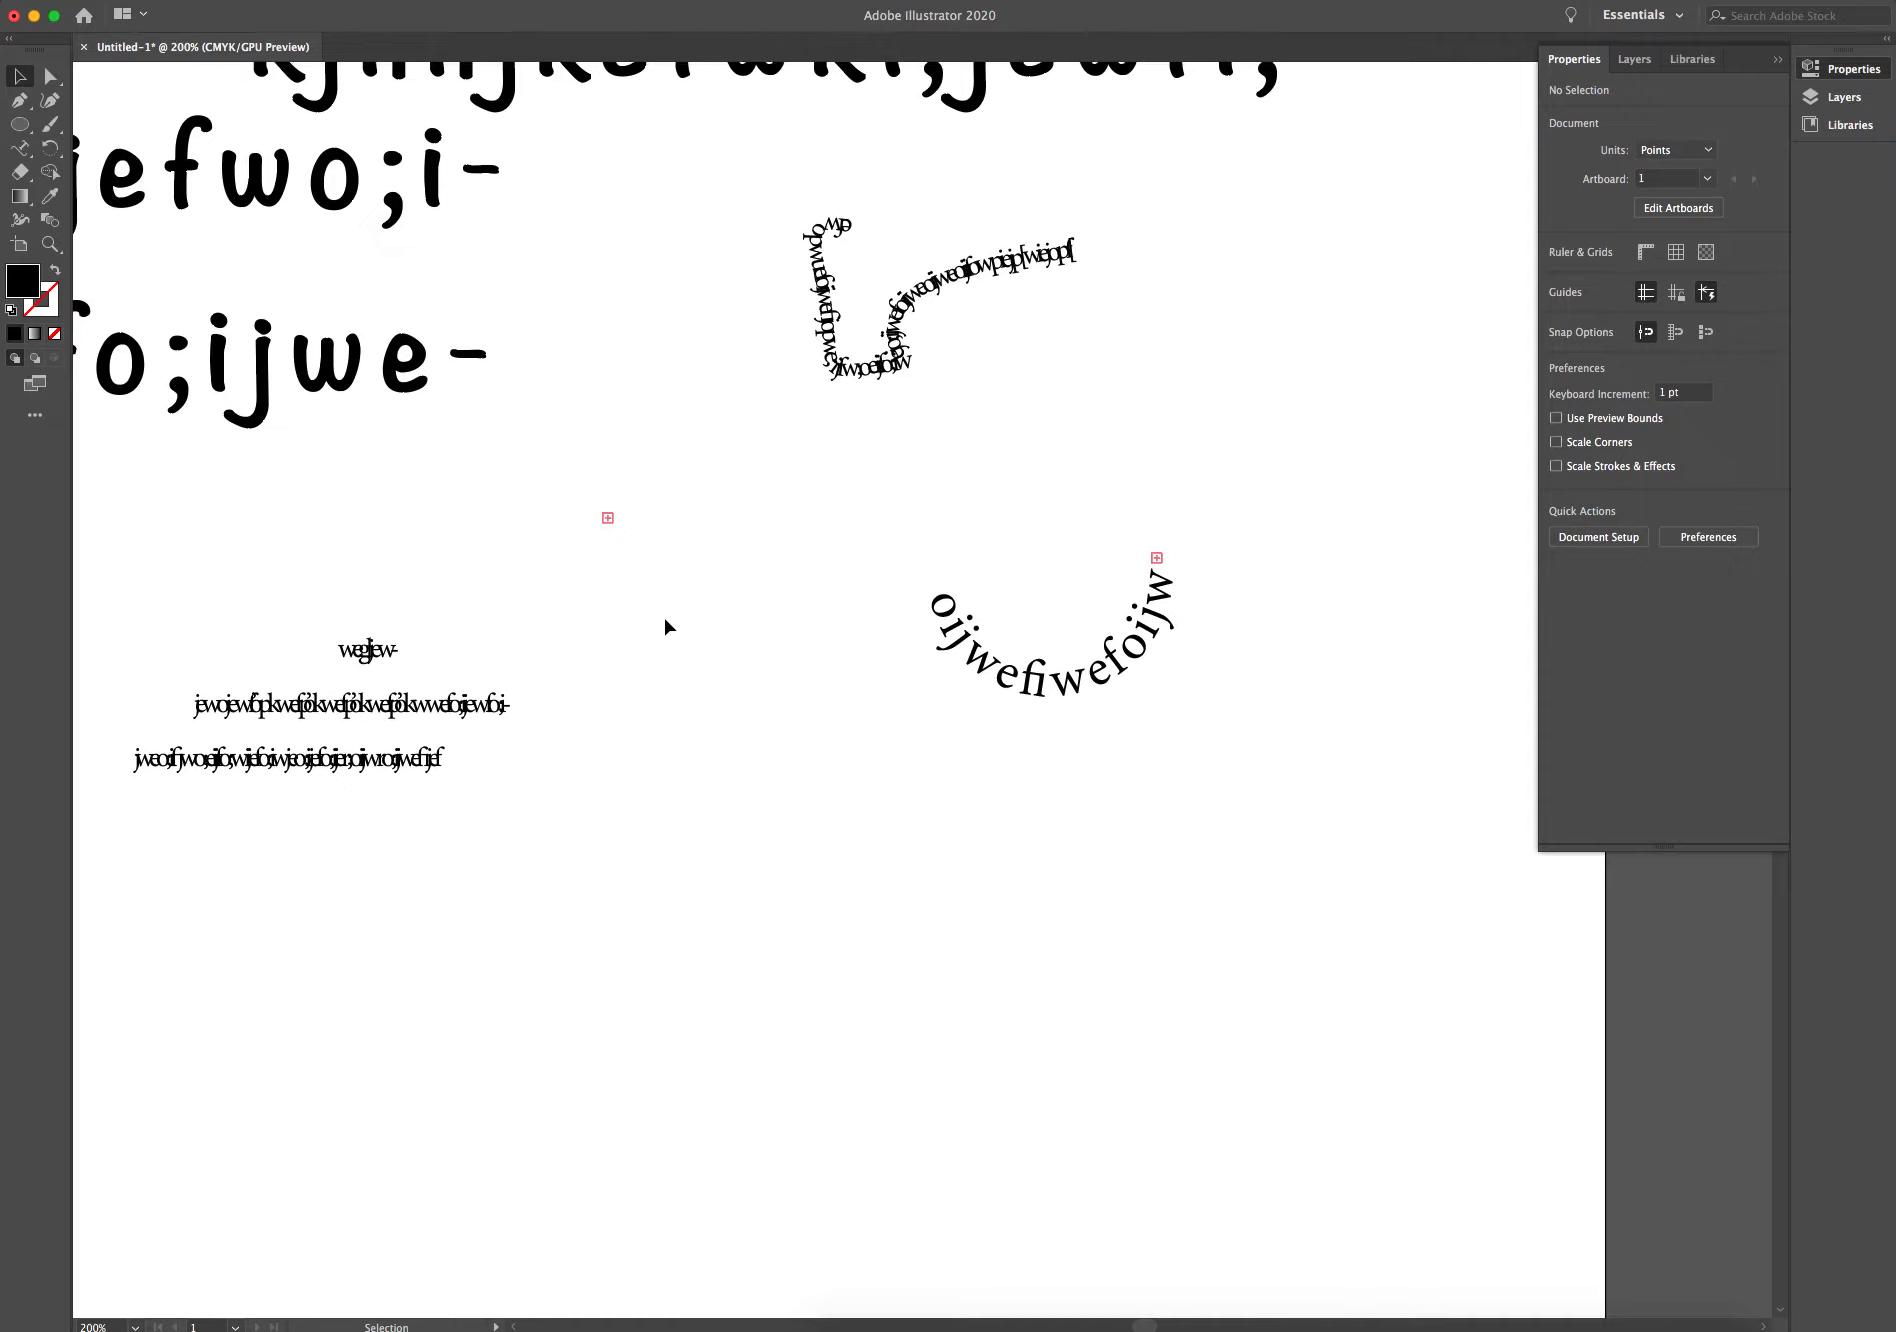
# Convert the large two-line Noteworthy area text above the small text to outlines.
pyautogui.scroll(5, 664, 620)
pyautogui.hscroll(-8, 575, 550)
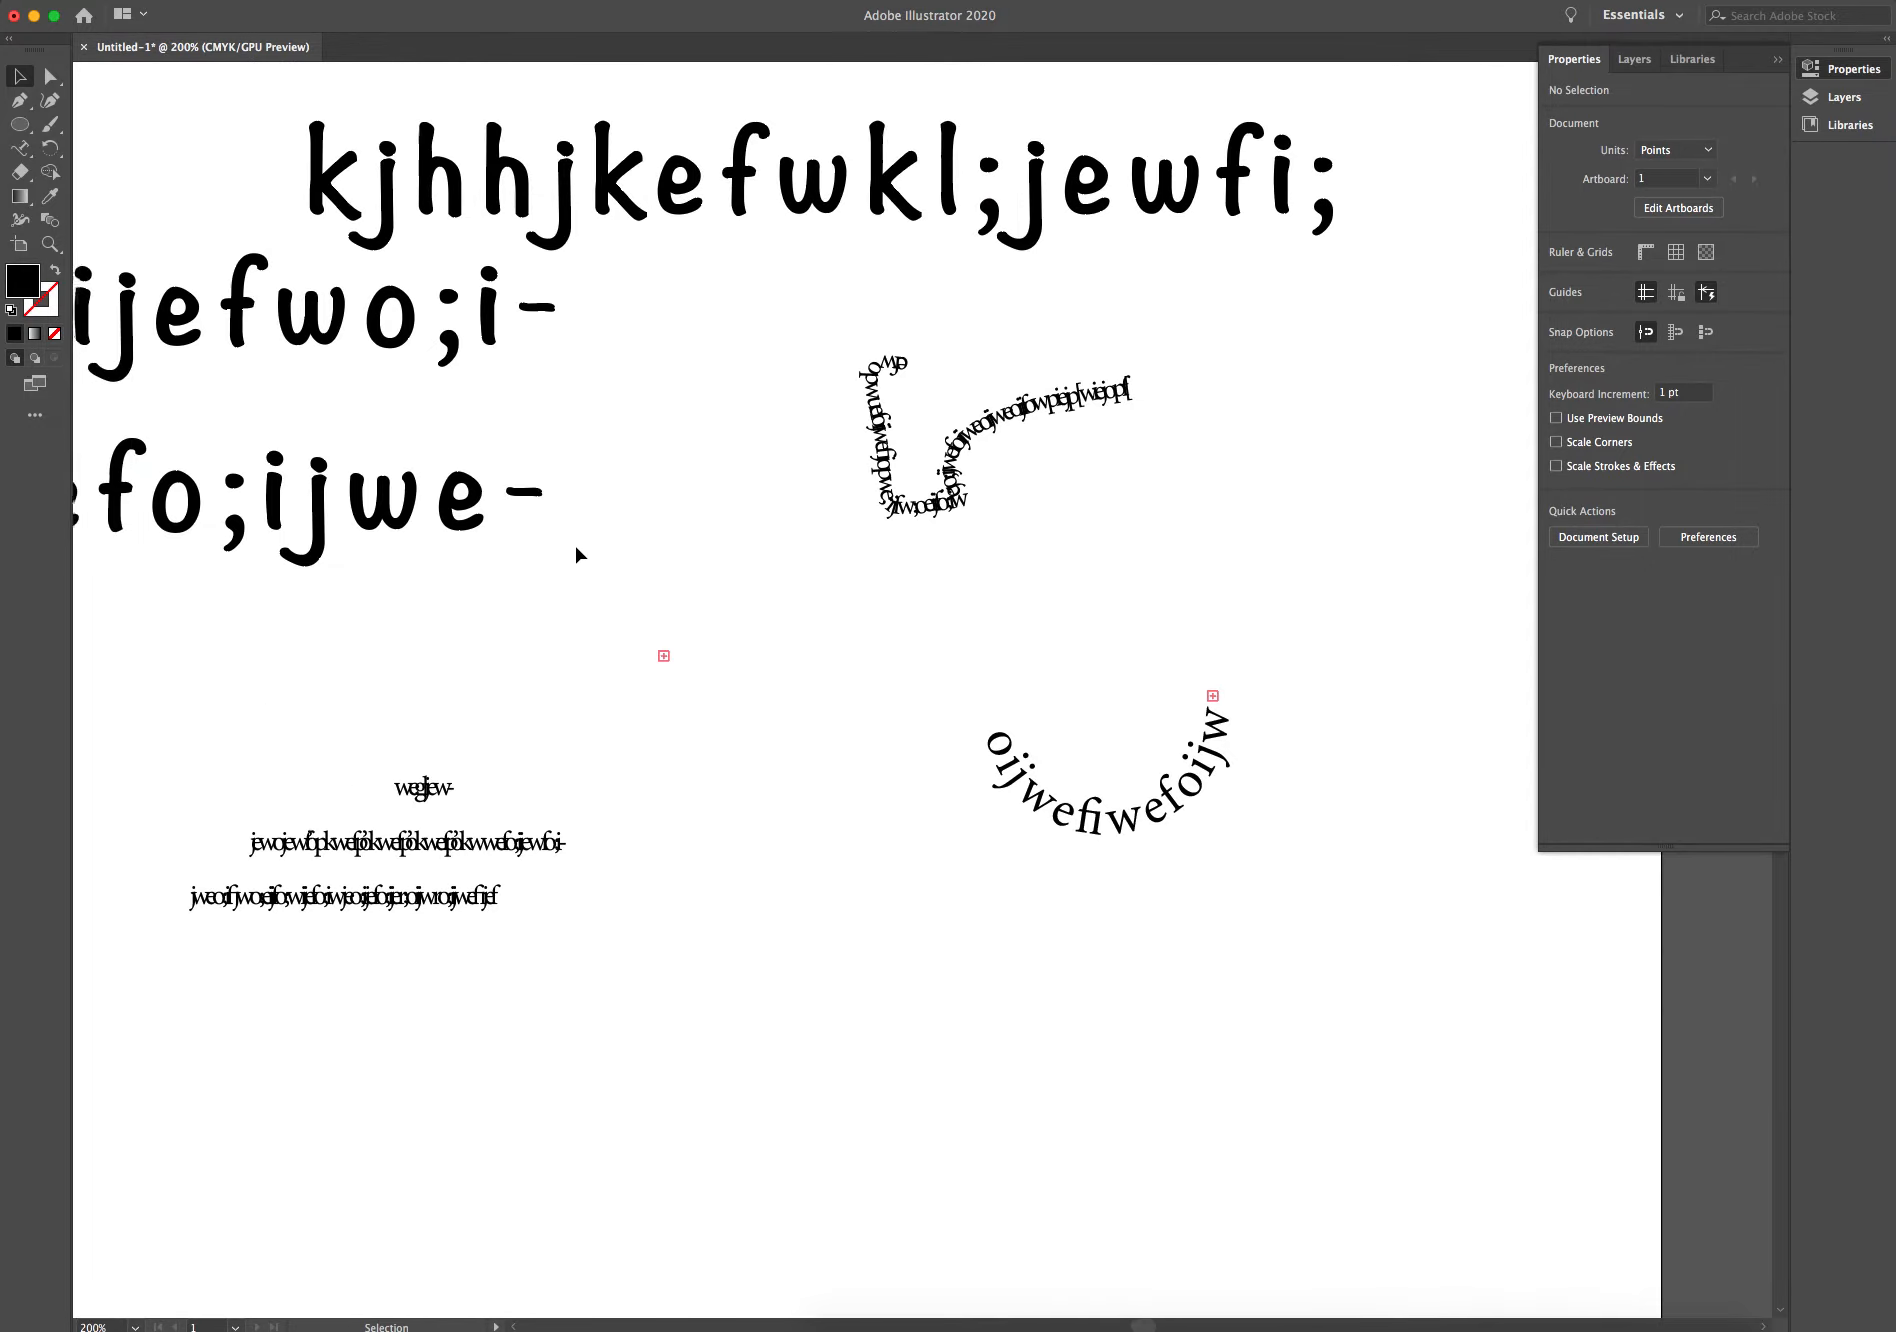
pyautogui.hscroll(-8, 515, 510)
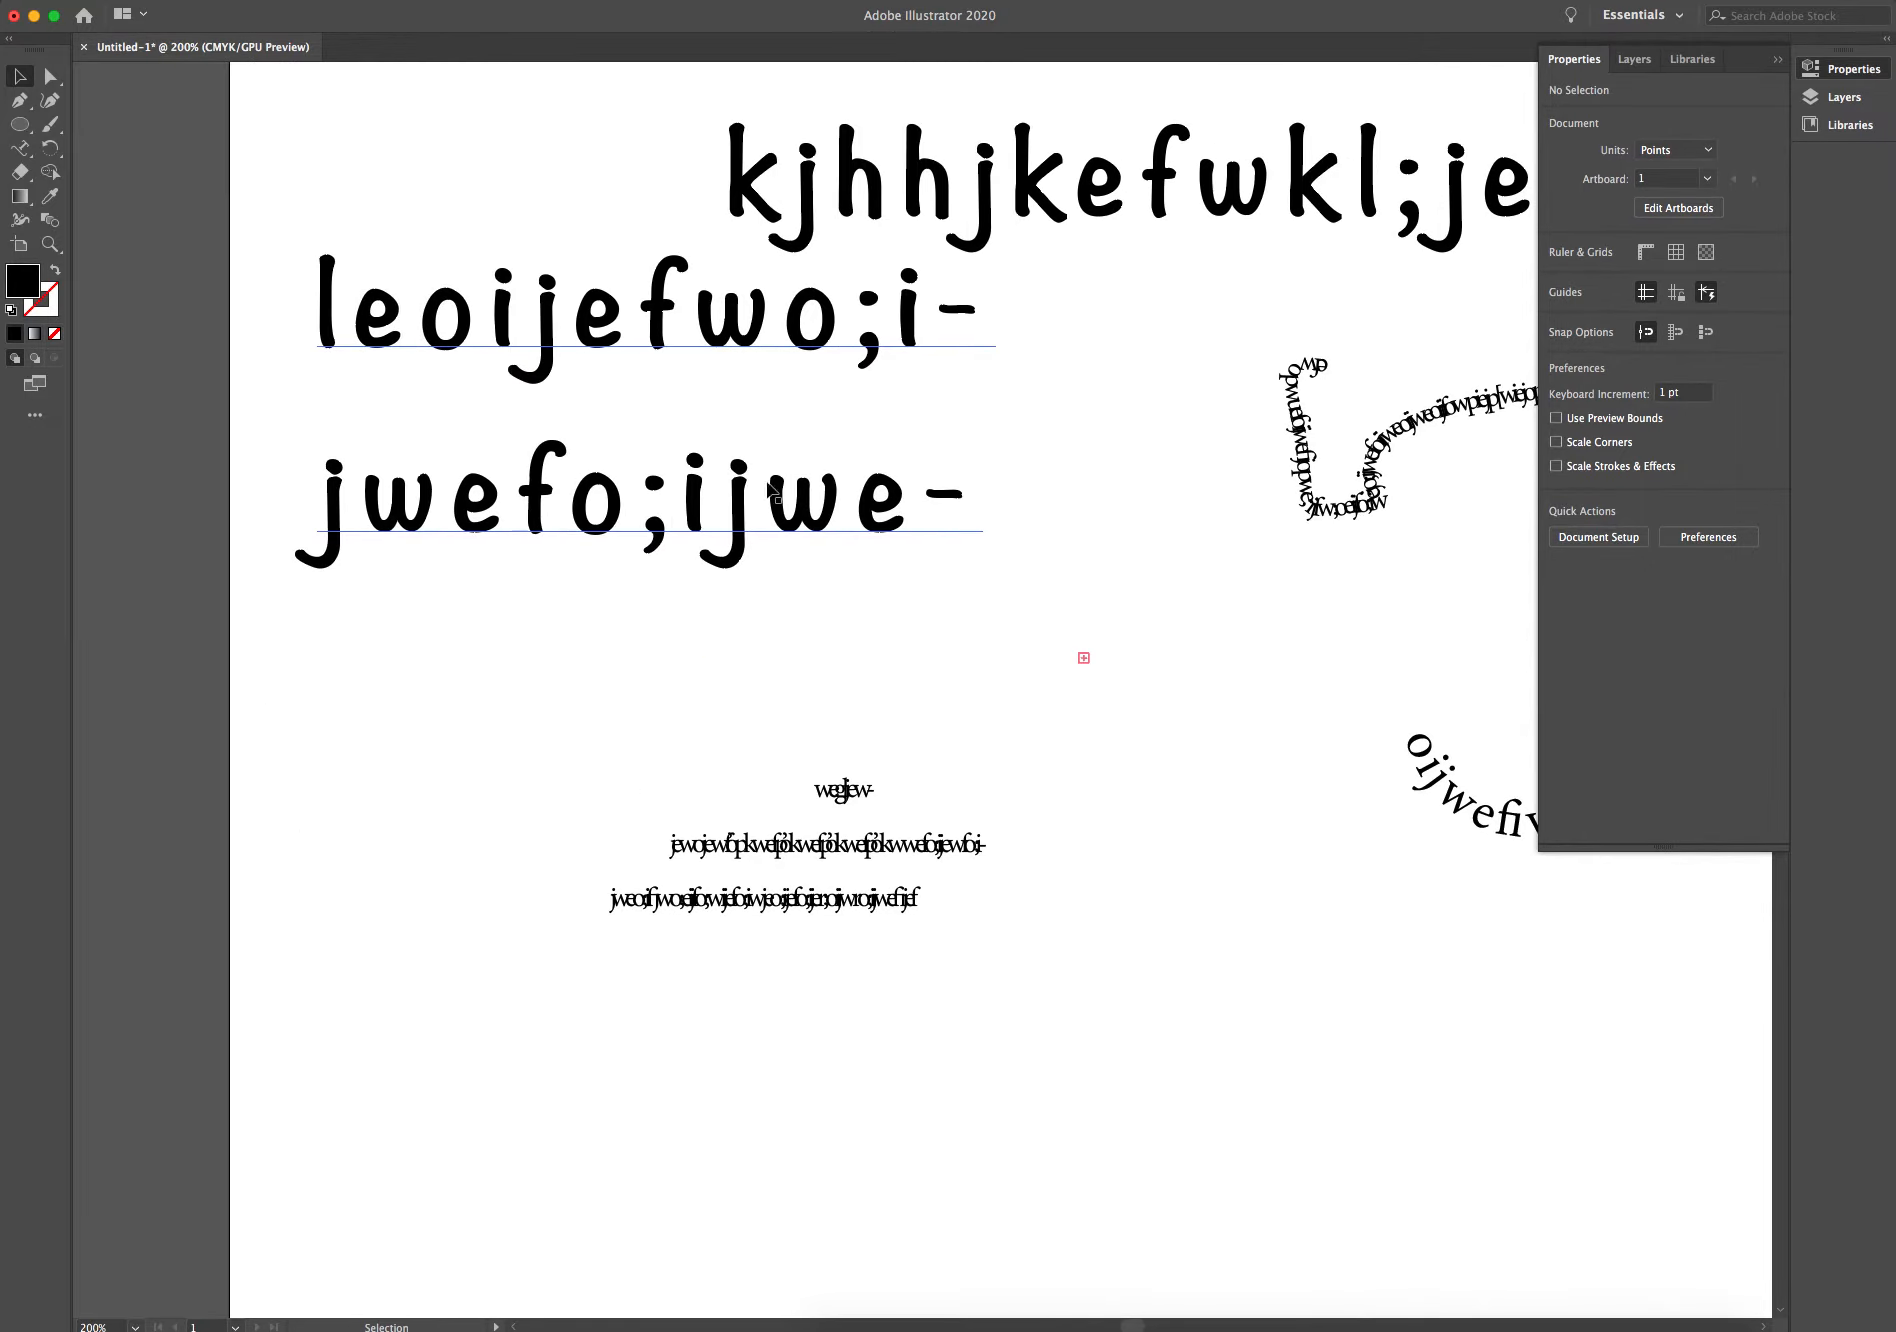
pyautogui.scroll(6, 818, 490)
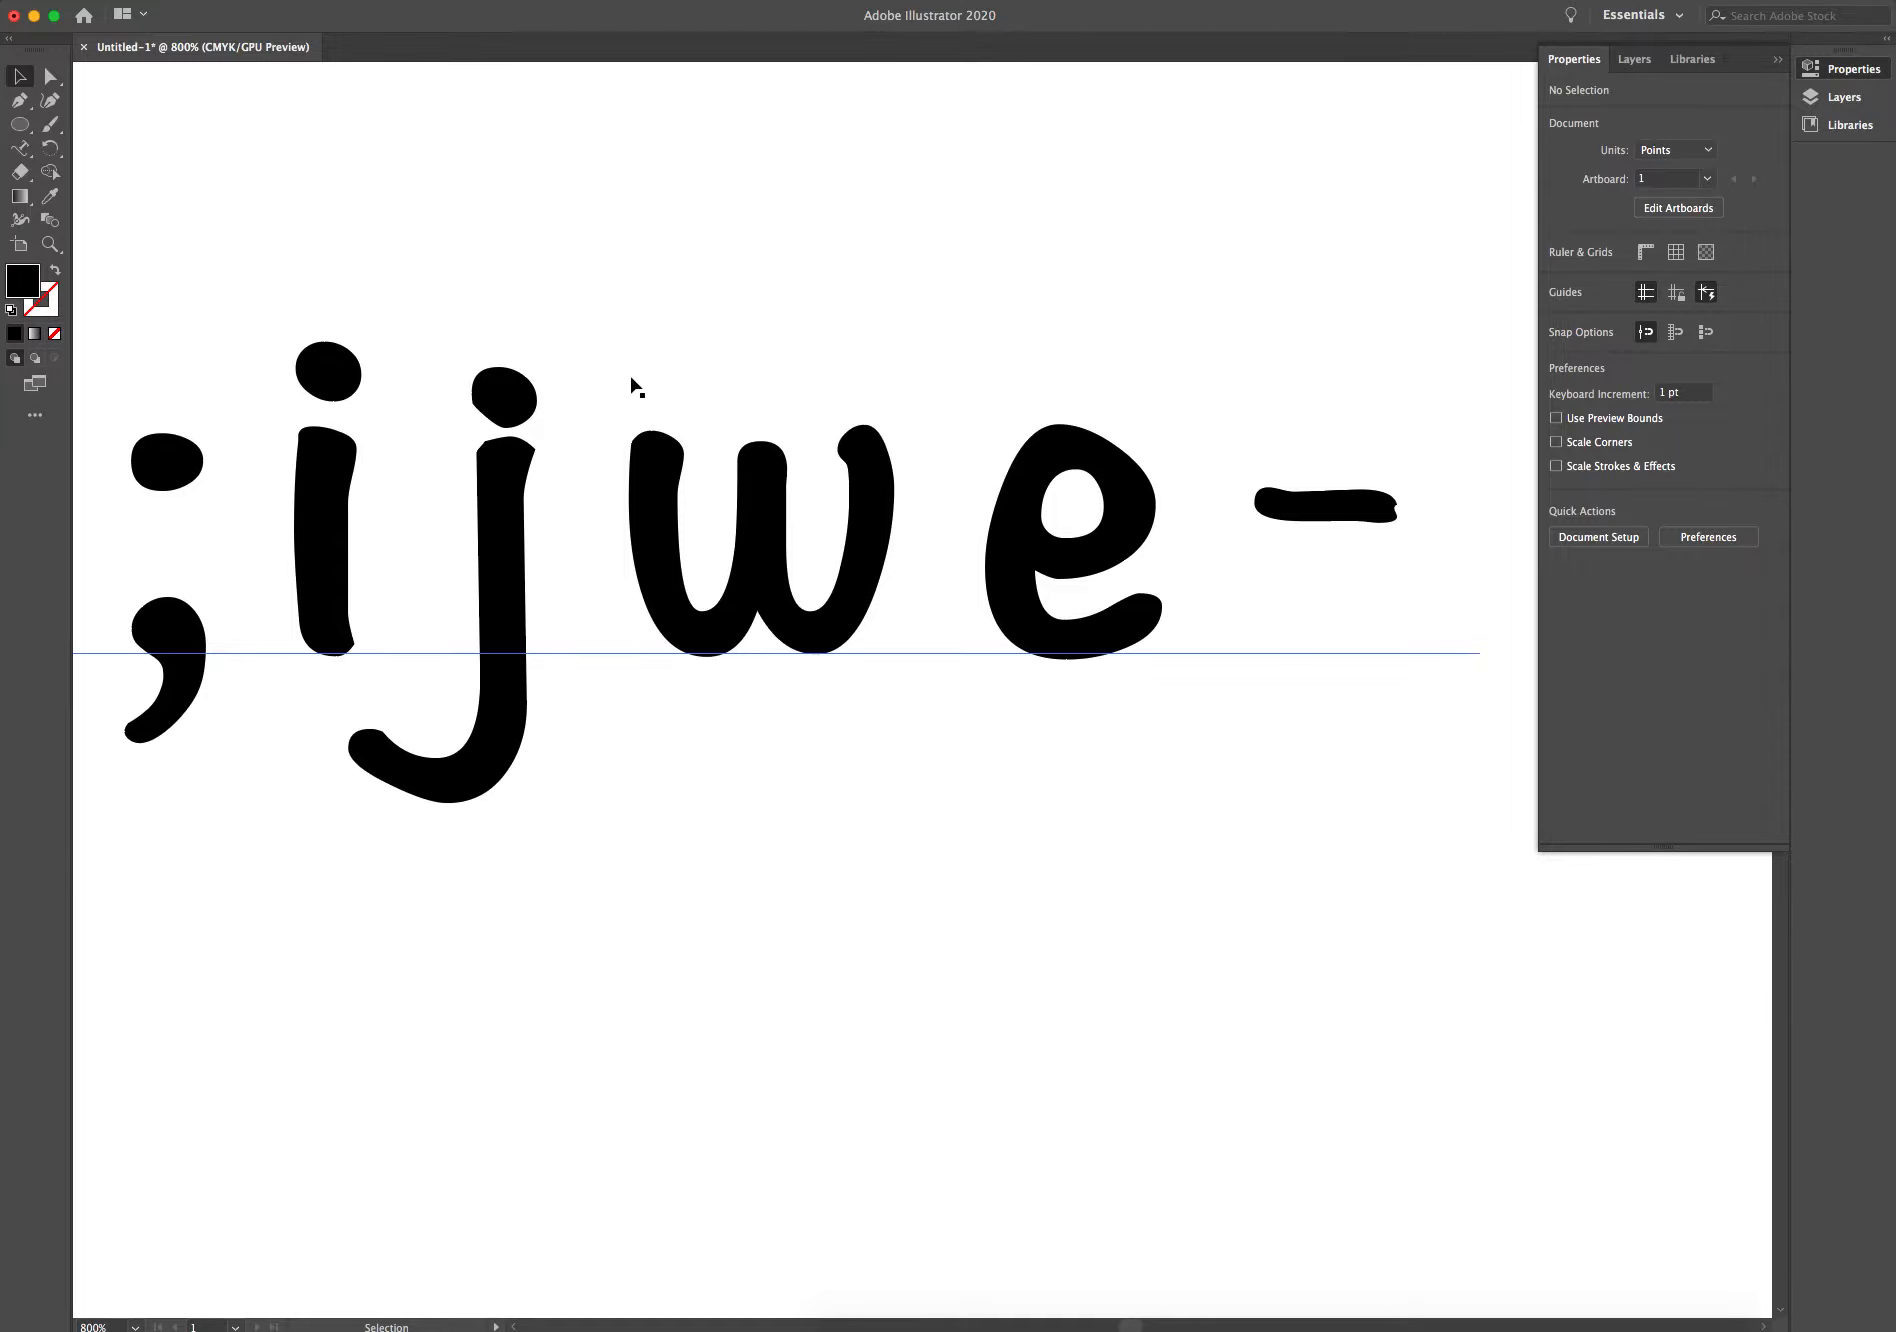
pyautogui.moveTo(771, 517)
pyautogui.mouseDown()
pyautogui.moveTo(761, 481)
pyautogui.moveTo(788, 512)
pyautogui.mouseUp()
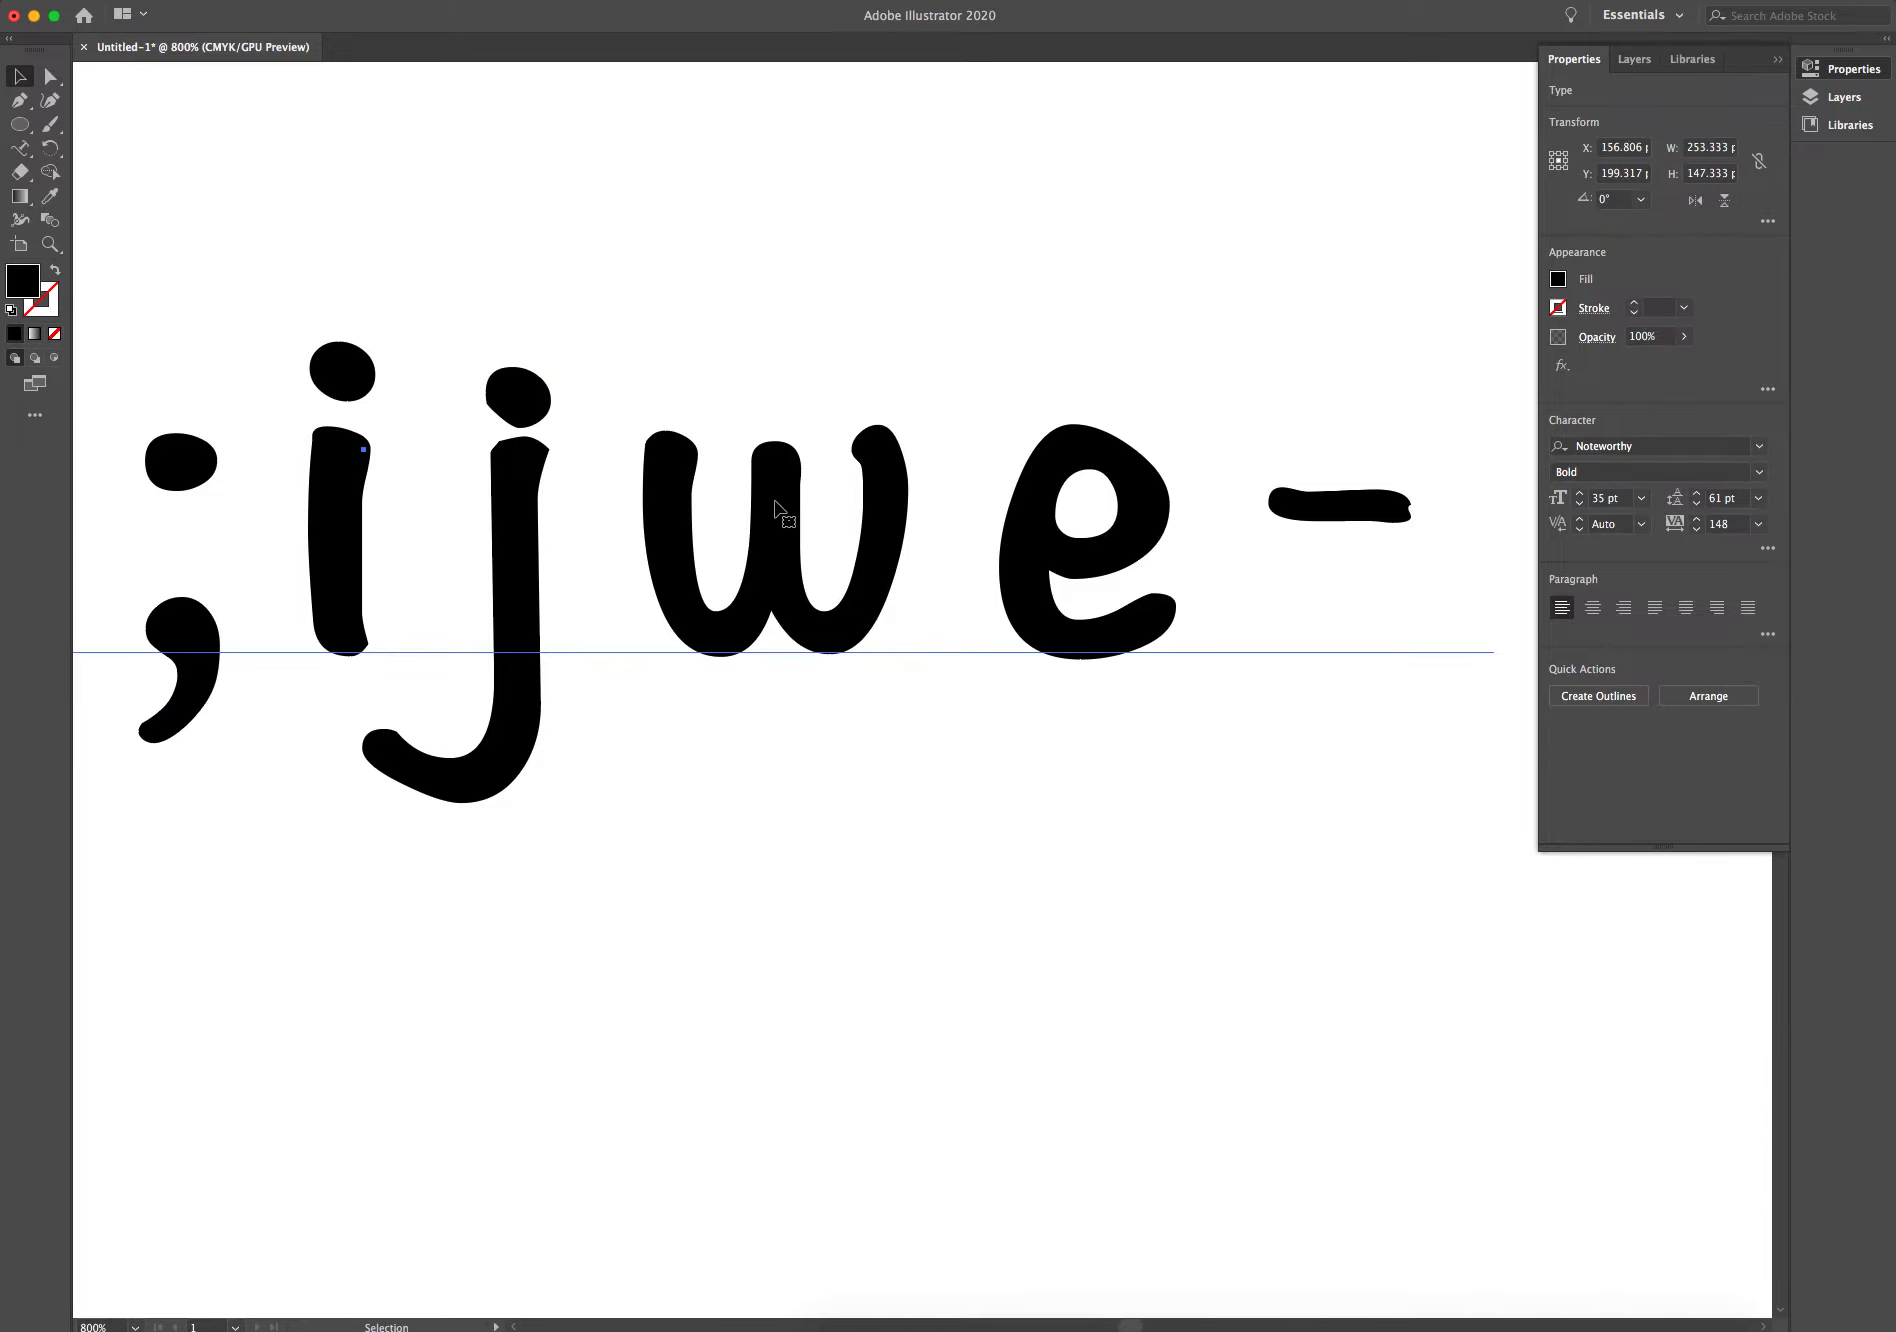
pyautogui.rightClick(779, 498)
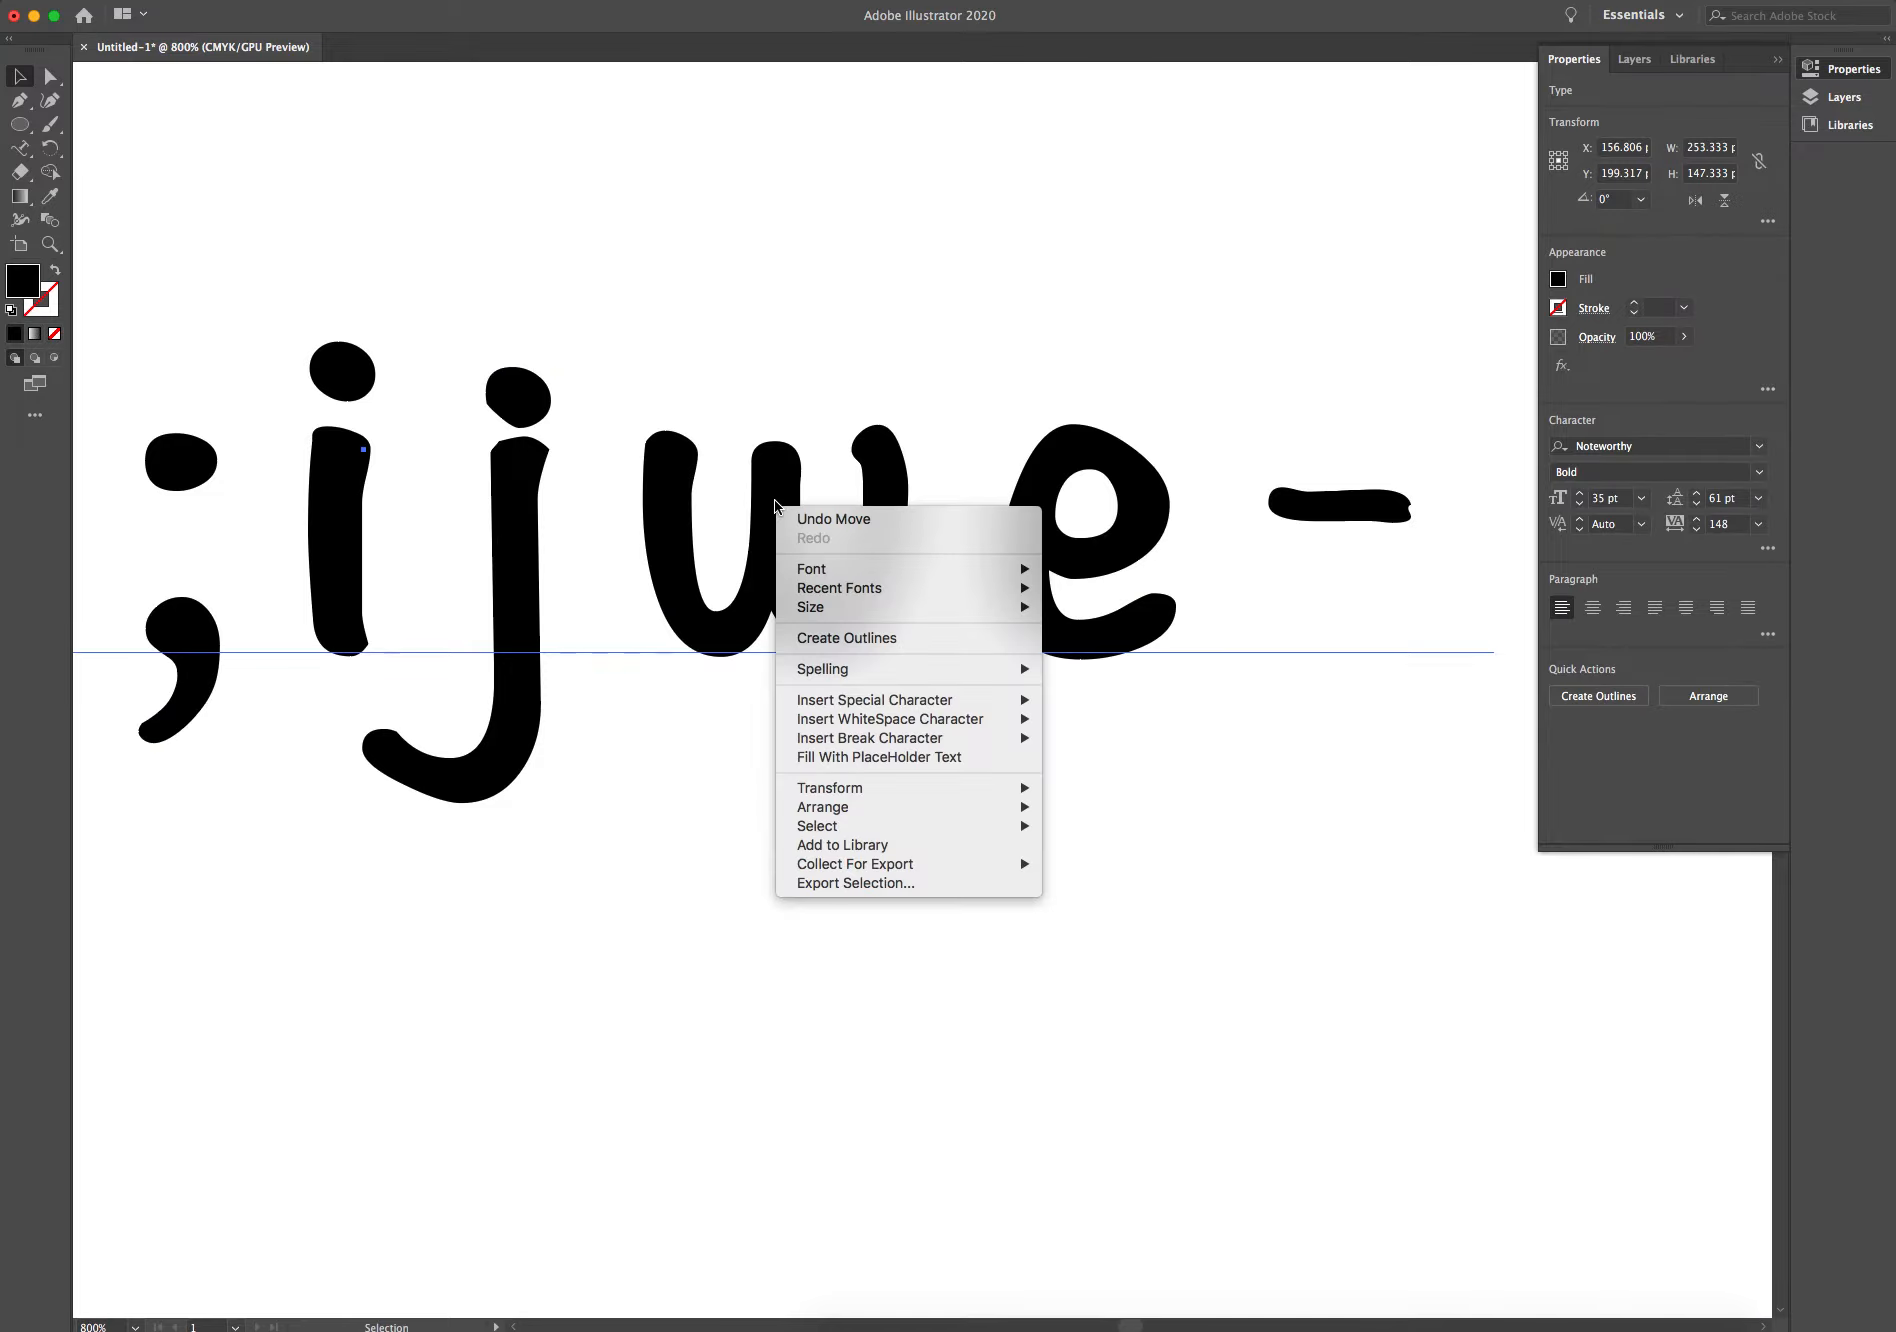
pyautogui.click(847, 638)
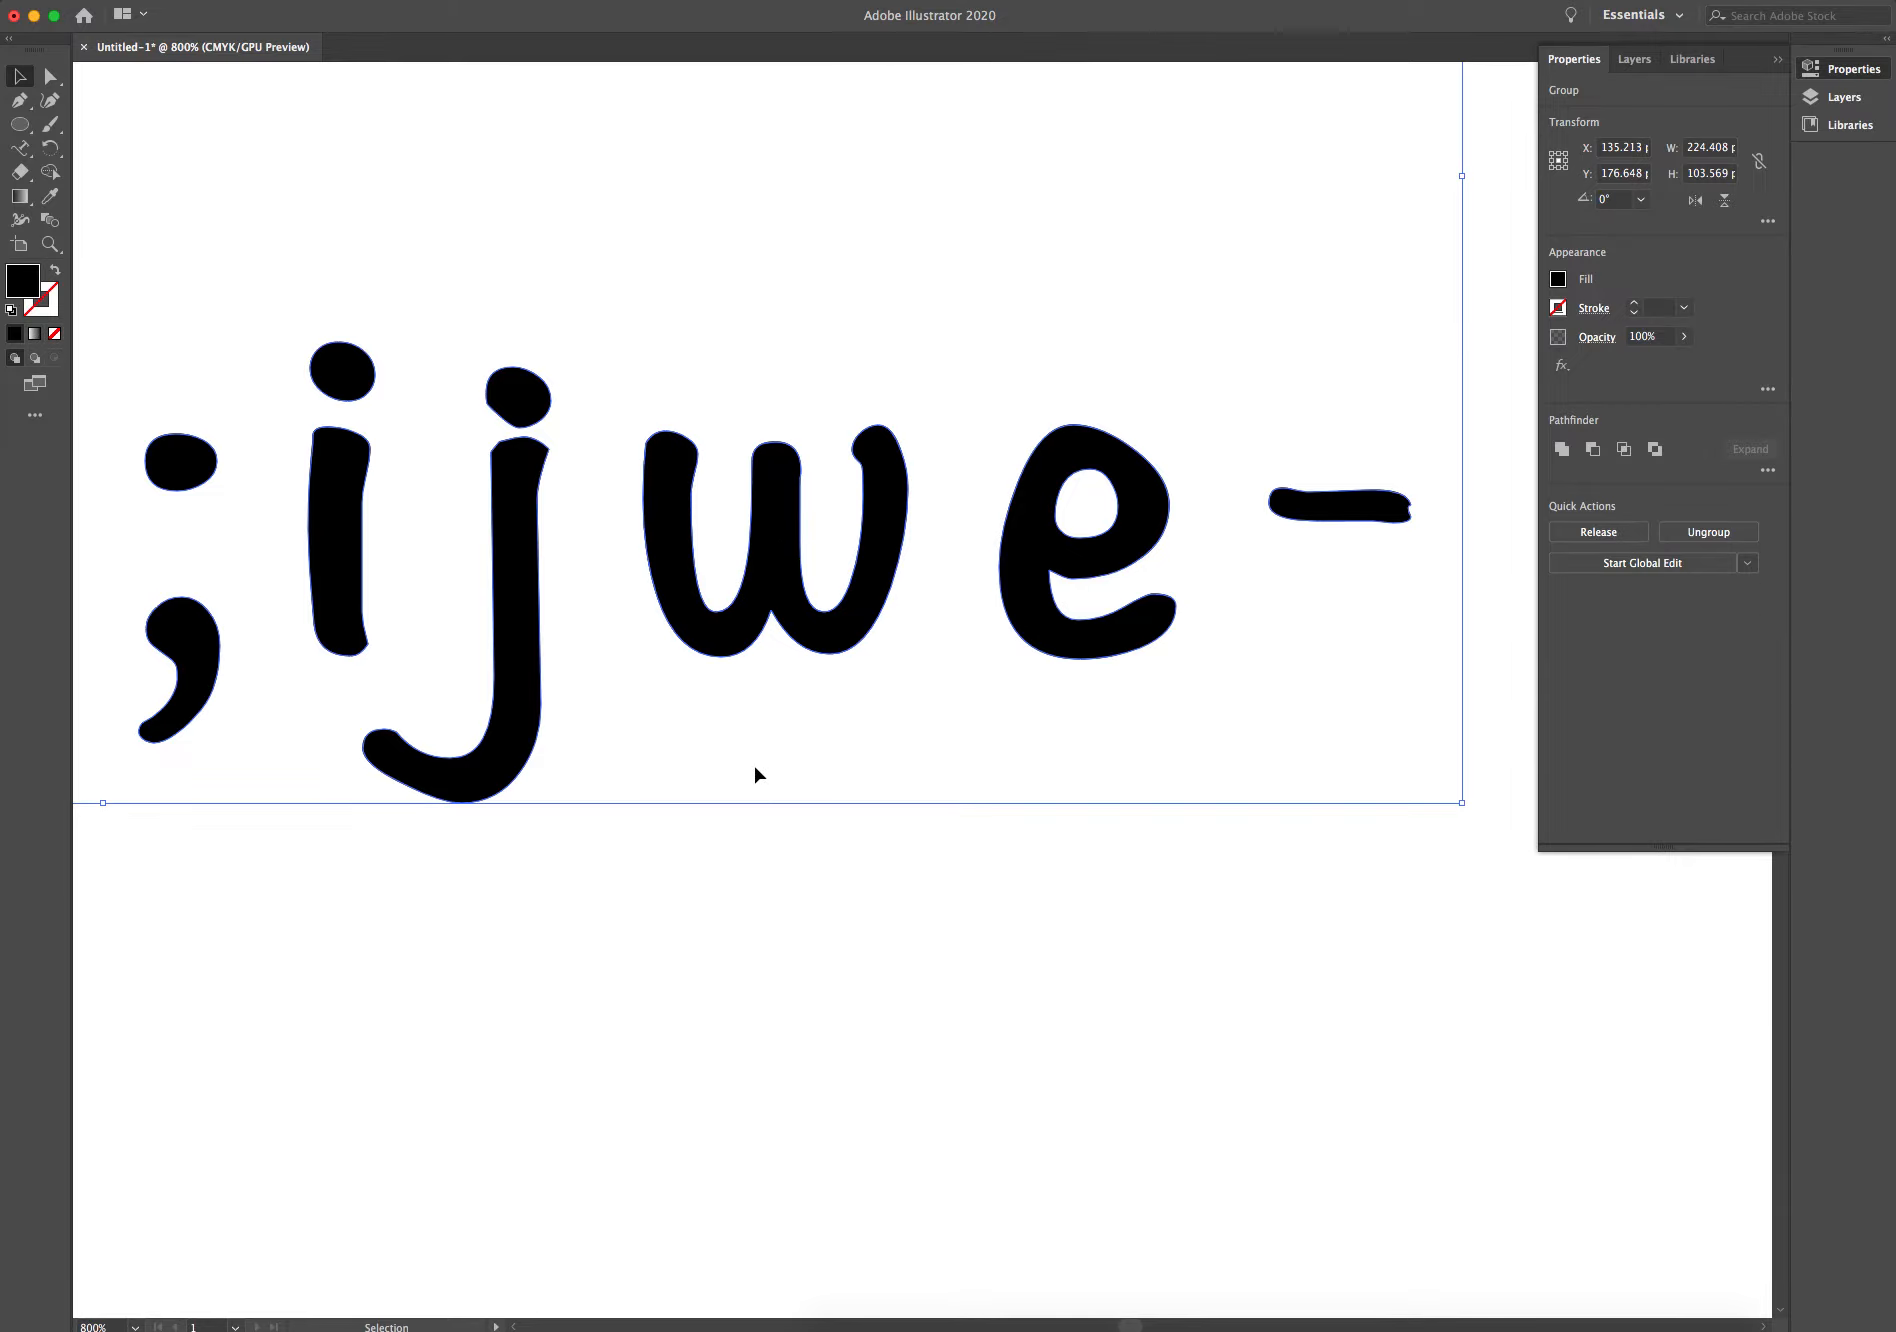
# Ungroup the outlined large lettering into separate letters and deselect them.
pyautogui.click(698, 806)
pyautogui.click(772, 603)
pyautogui.rightClick(781, 566)
pyautogui.click(825, 732)
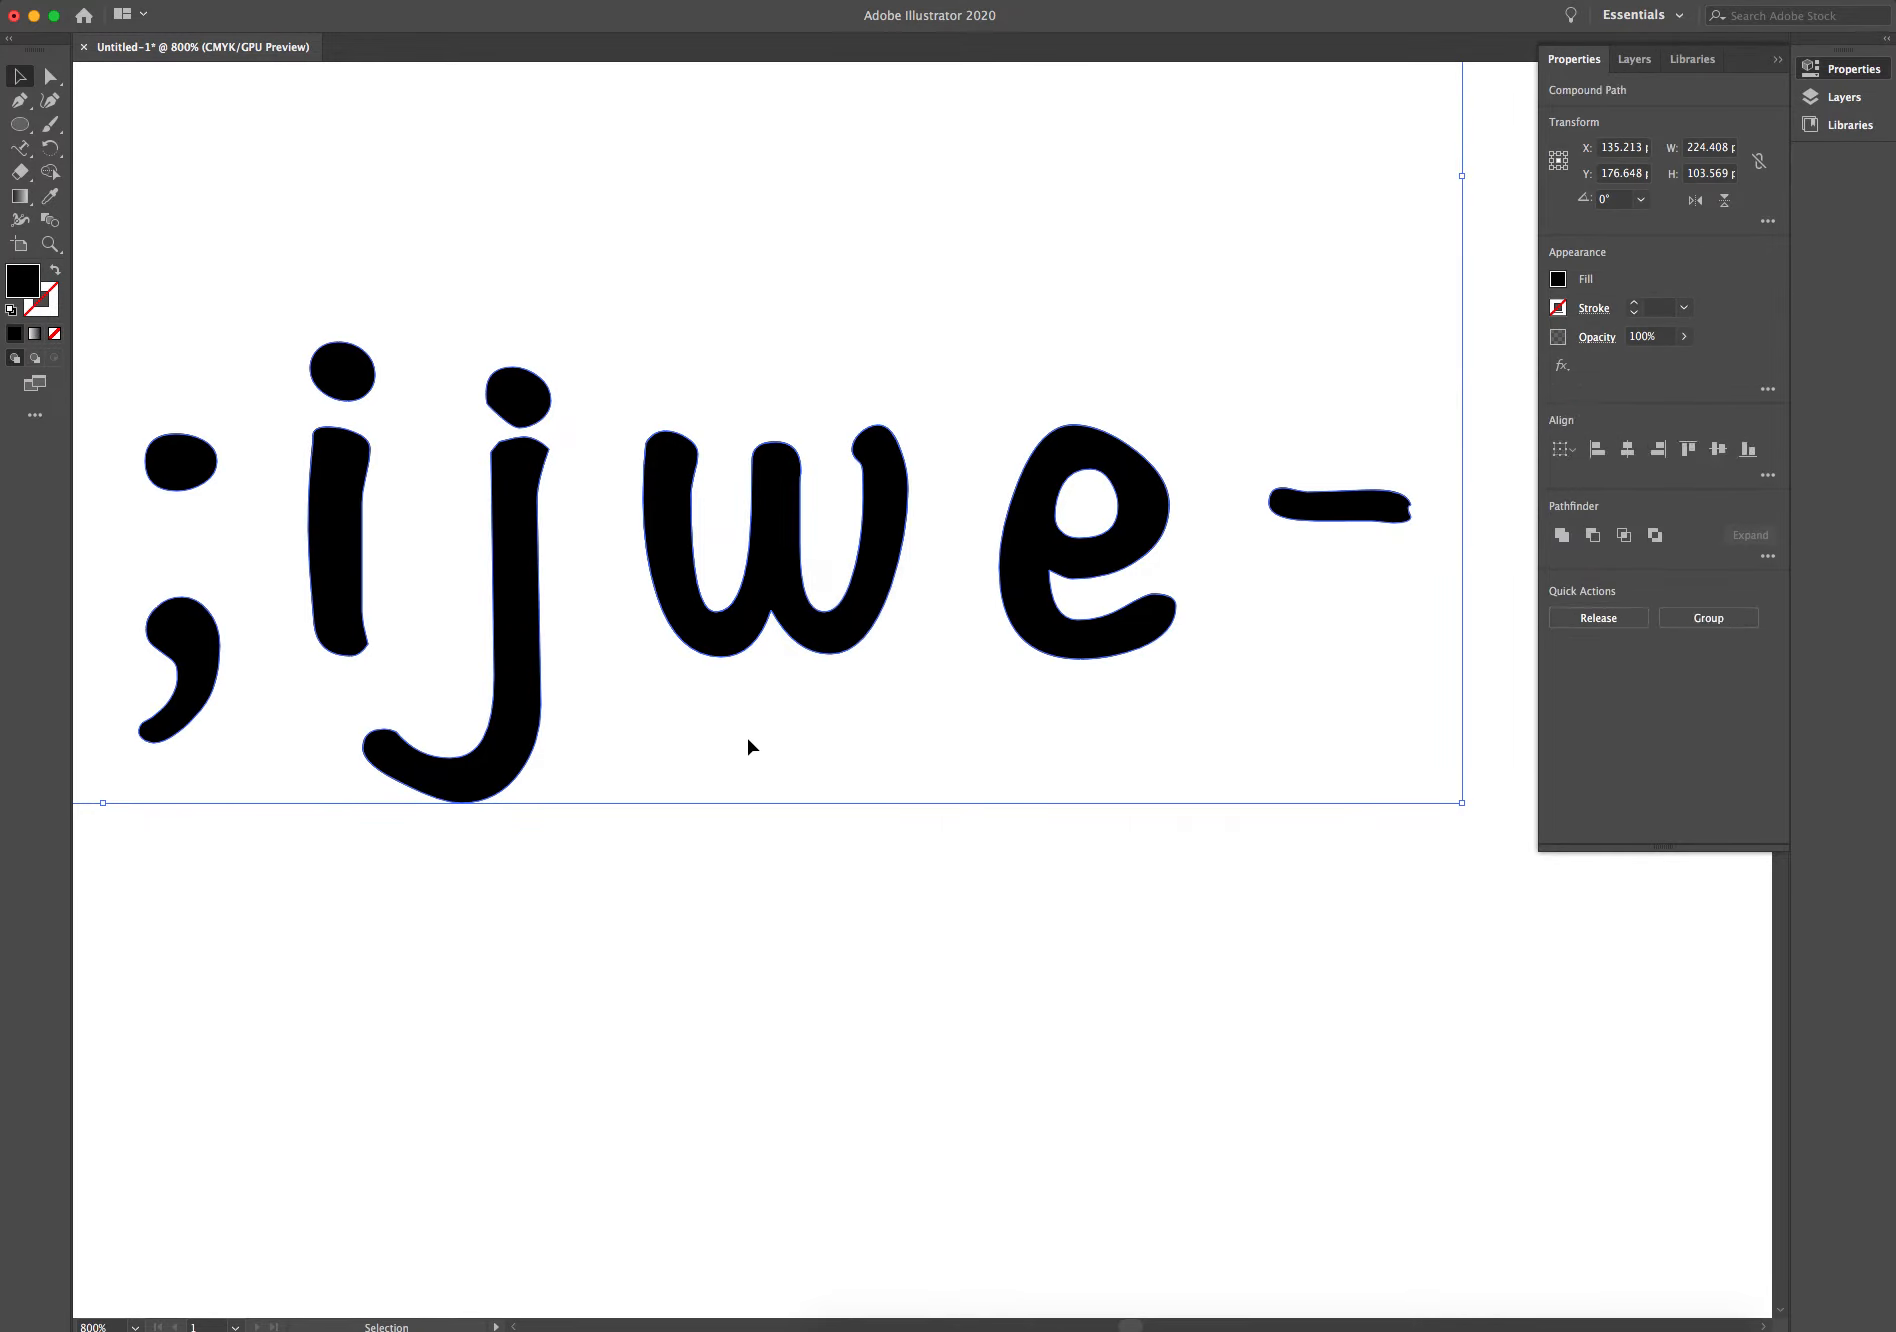
pyautogui.click(747, 738)
# Move the last outlined w below its line, then back into the gap between the j and the e.
pyautogui.moveTo(775, 578); pyautogui.dragTo(813, 928)
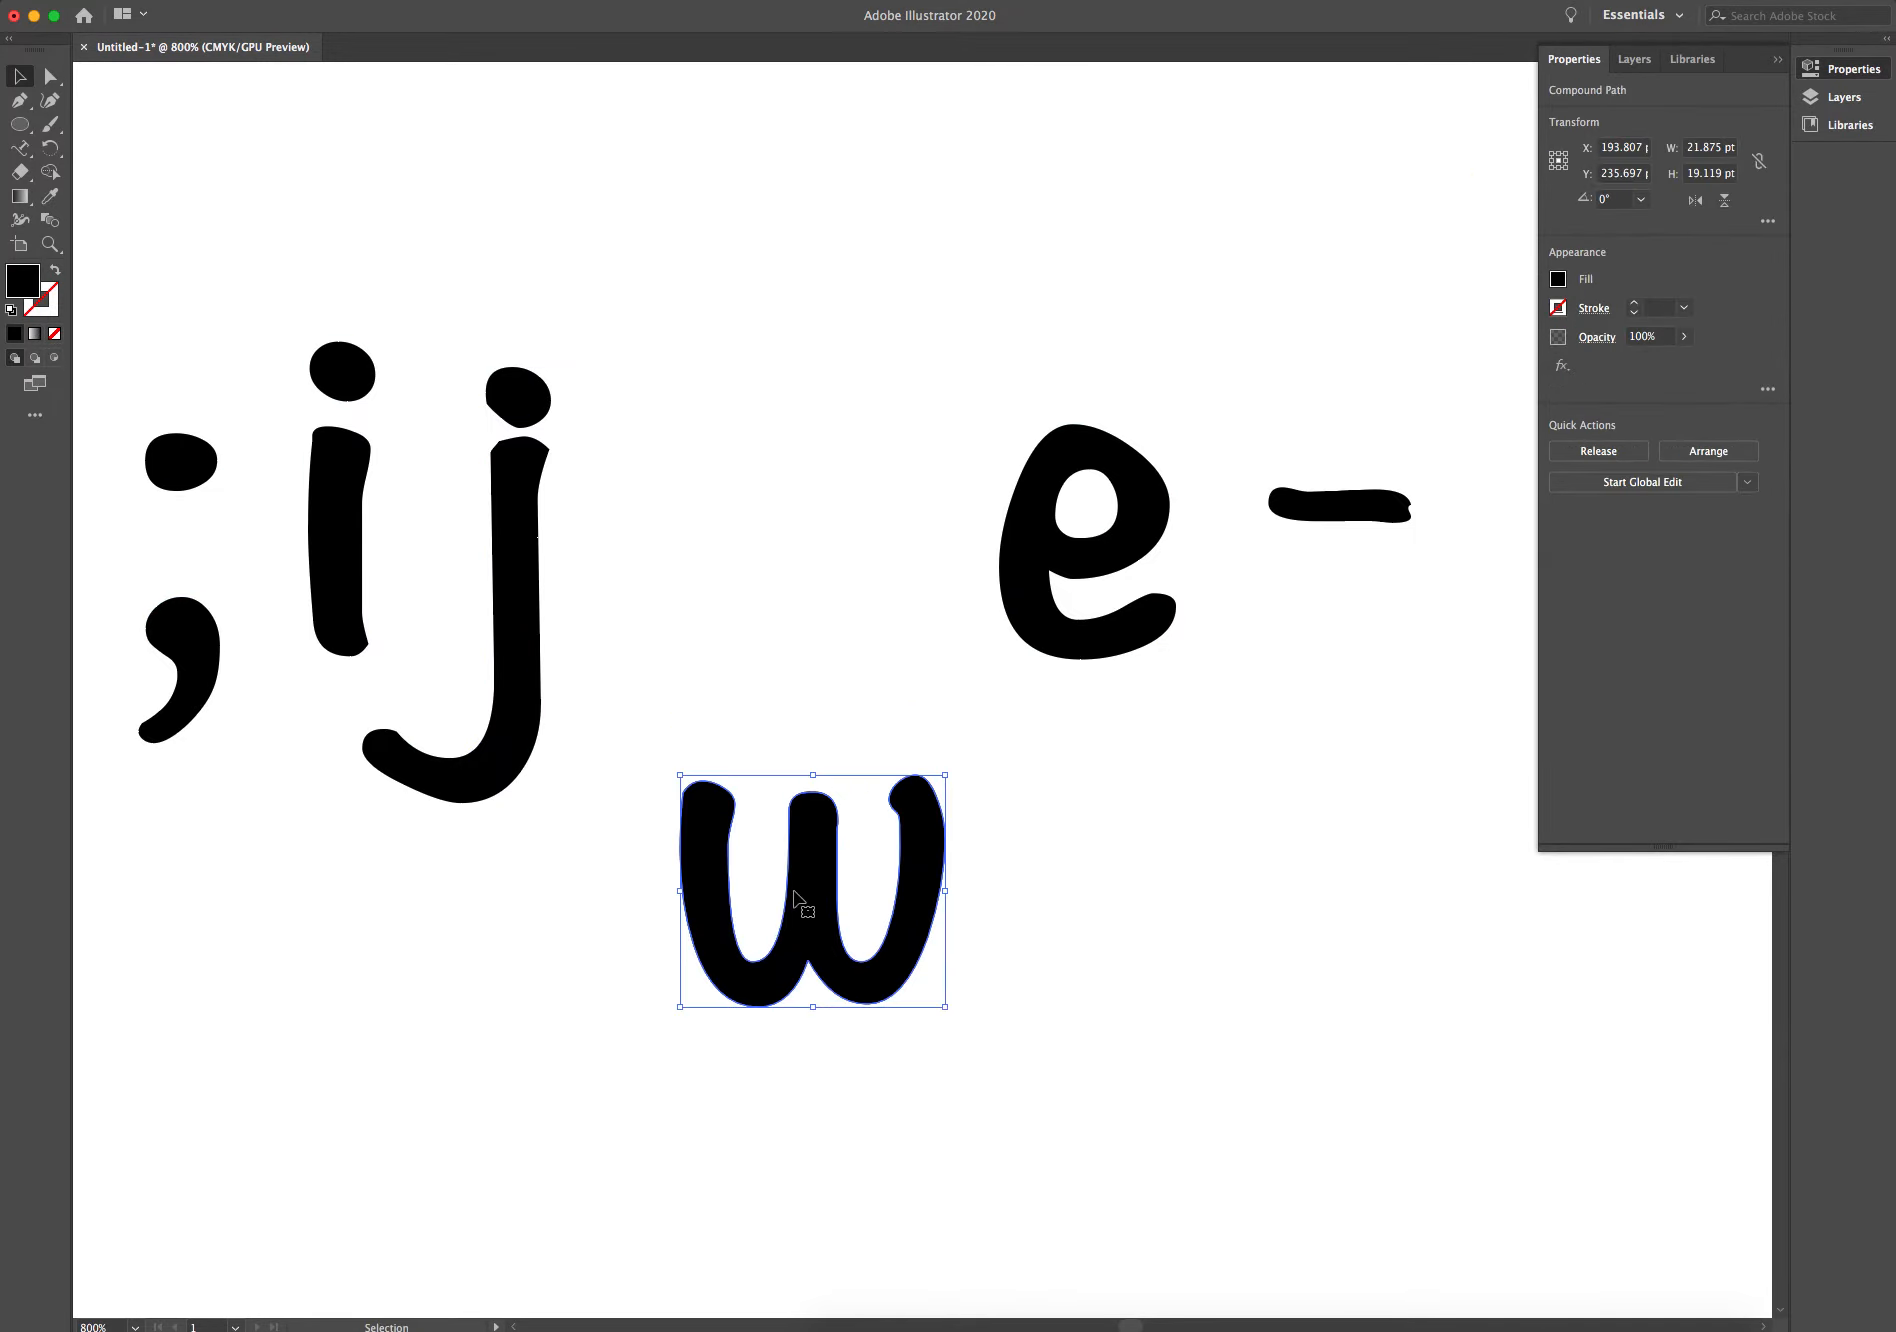
pyautogui.click(1040, 520)
pyautogui.click(805, 835)
pyautogui.moveTo(806, 836); pyautogui.dragTo(670, 462)
# Stretch the middle stem of the outlined w upward by moving its top anchor points with the Direct Selection tool.
pyautogui.click(49, 78)
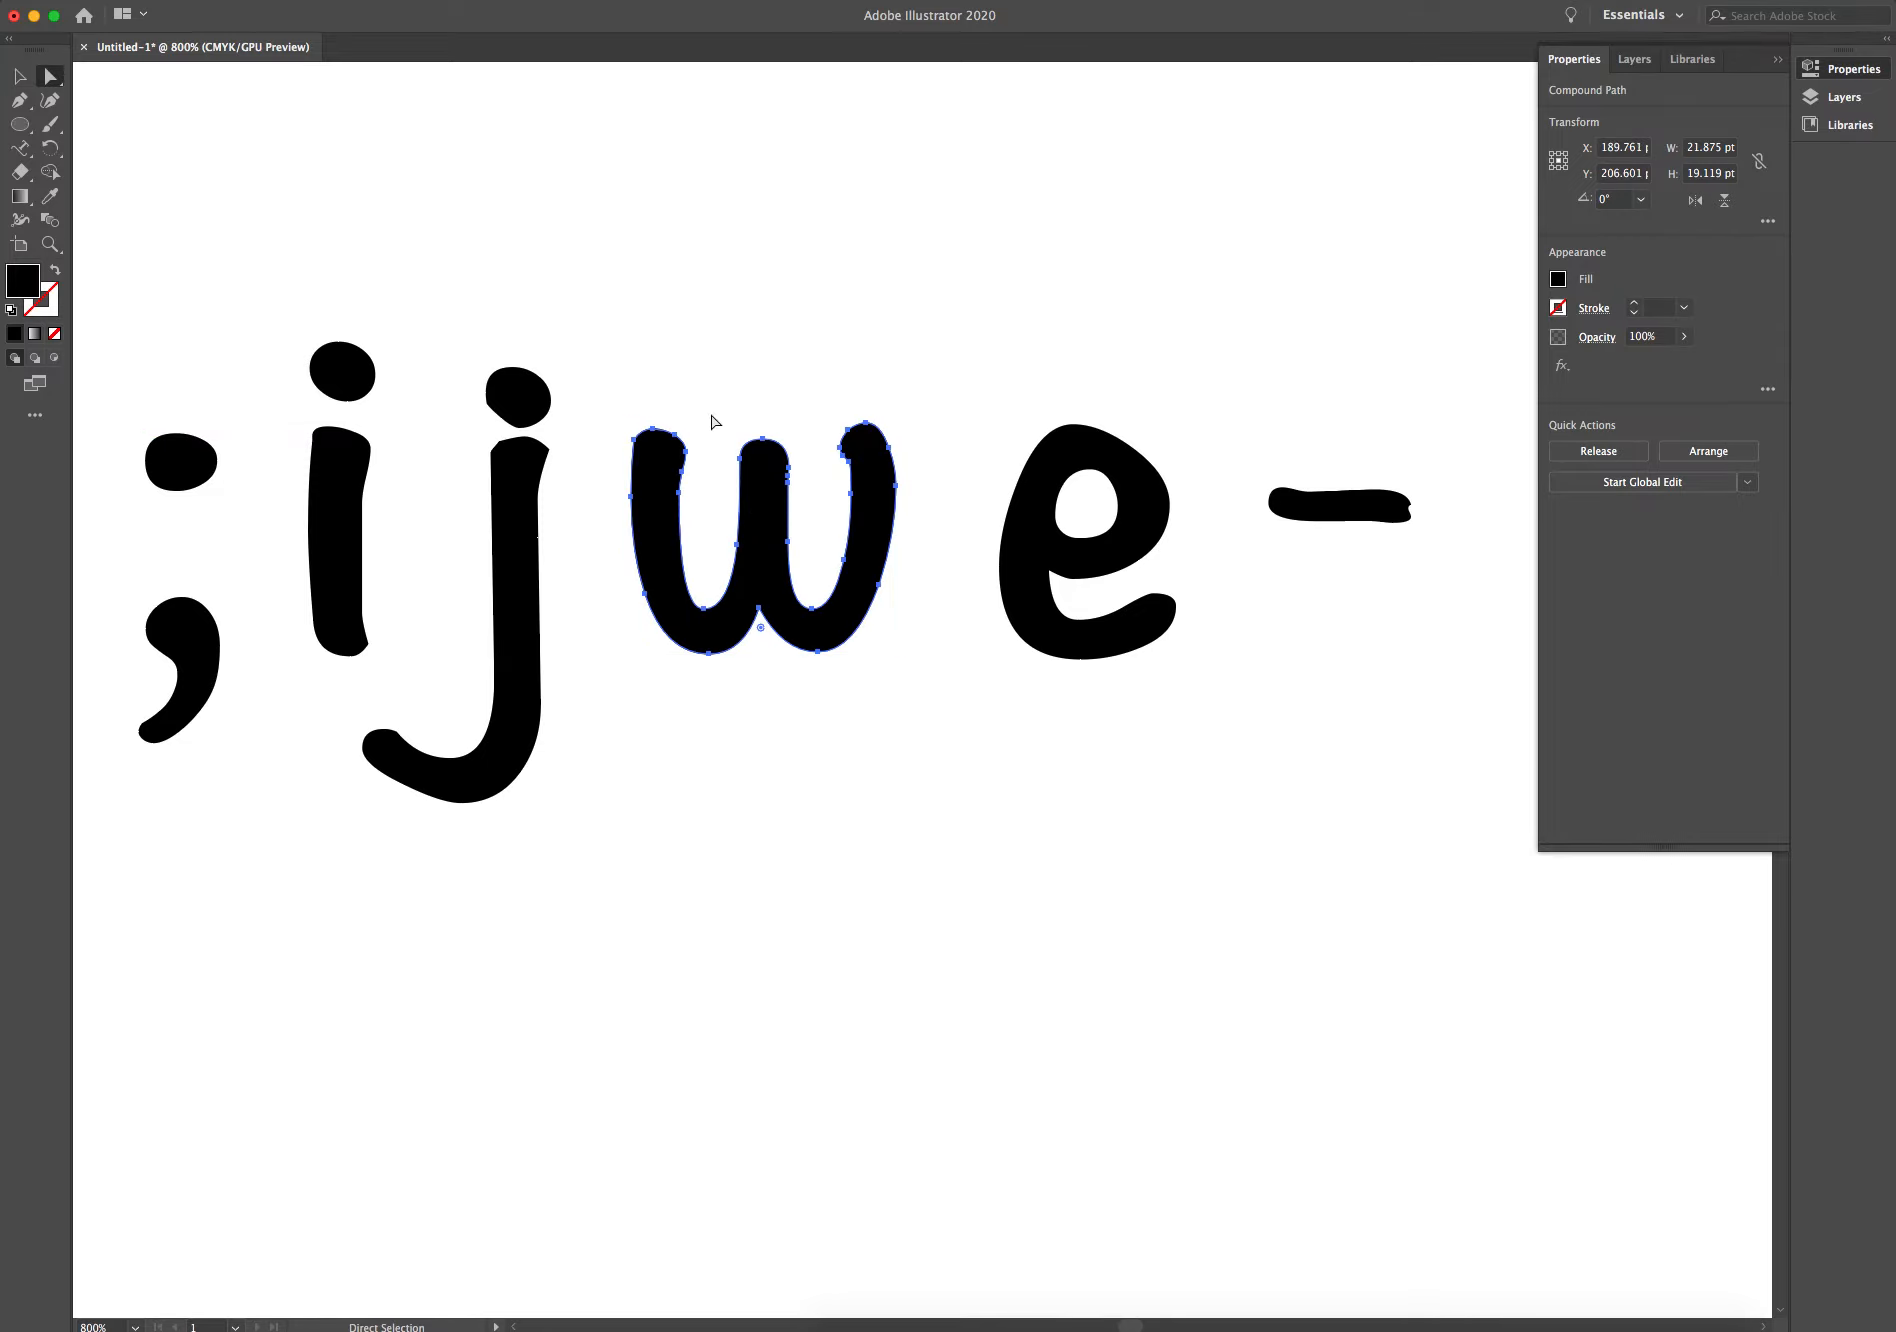
pyautogui.moveTo(762, 441)
pyautogui.mouseDown()
pyautogui.moveTo(766, 360)
pyautogui.moveTo(819, 355)
pyautogui.moveTo(932, 520)
pyautogui.mouseUp()
pyautogui.moveTo(842, 420)
pyautogui.mouseDown()
pyautogui.moveTo(817, 355)
pyautogui.moveTo(941, 549)
pyautogui.mouseUp()
pyautogui.click(824, 407)
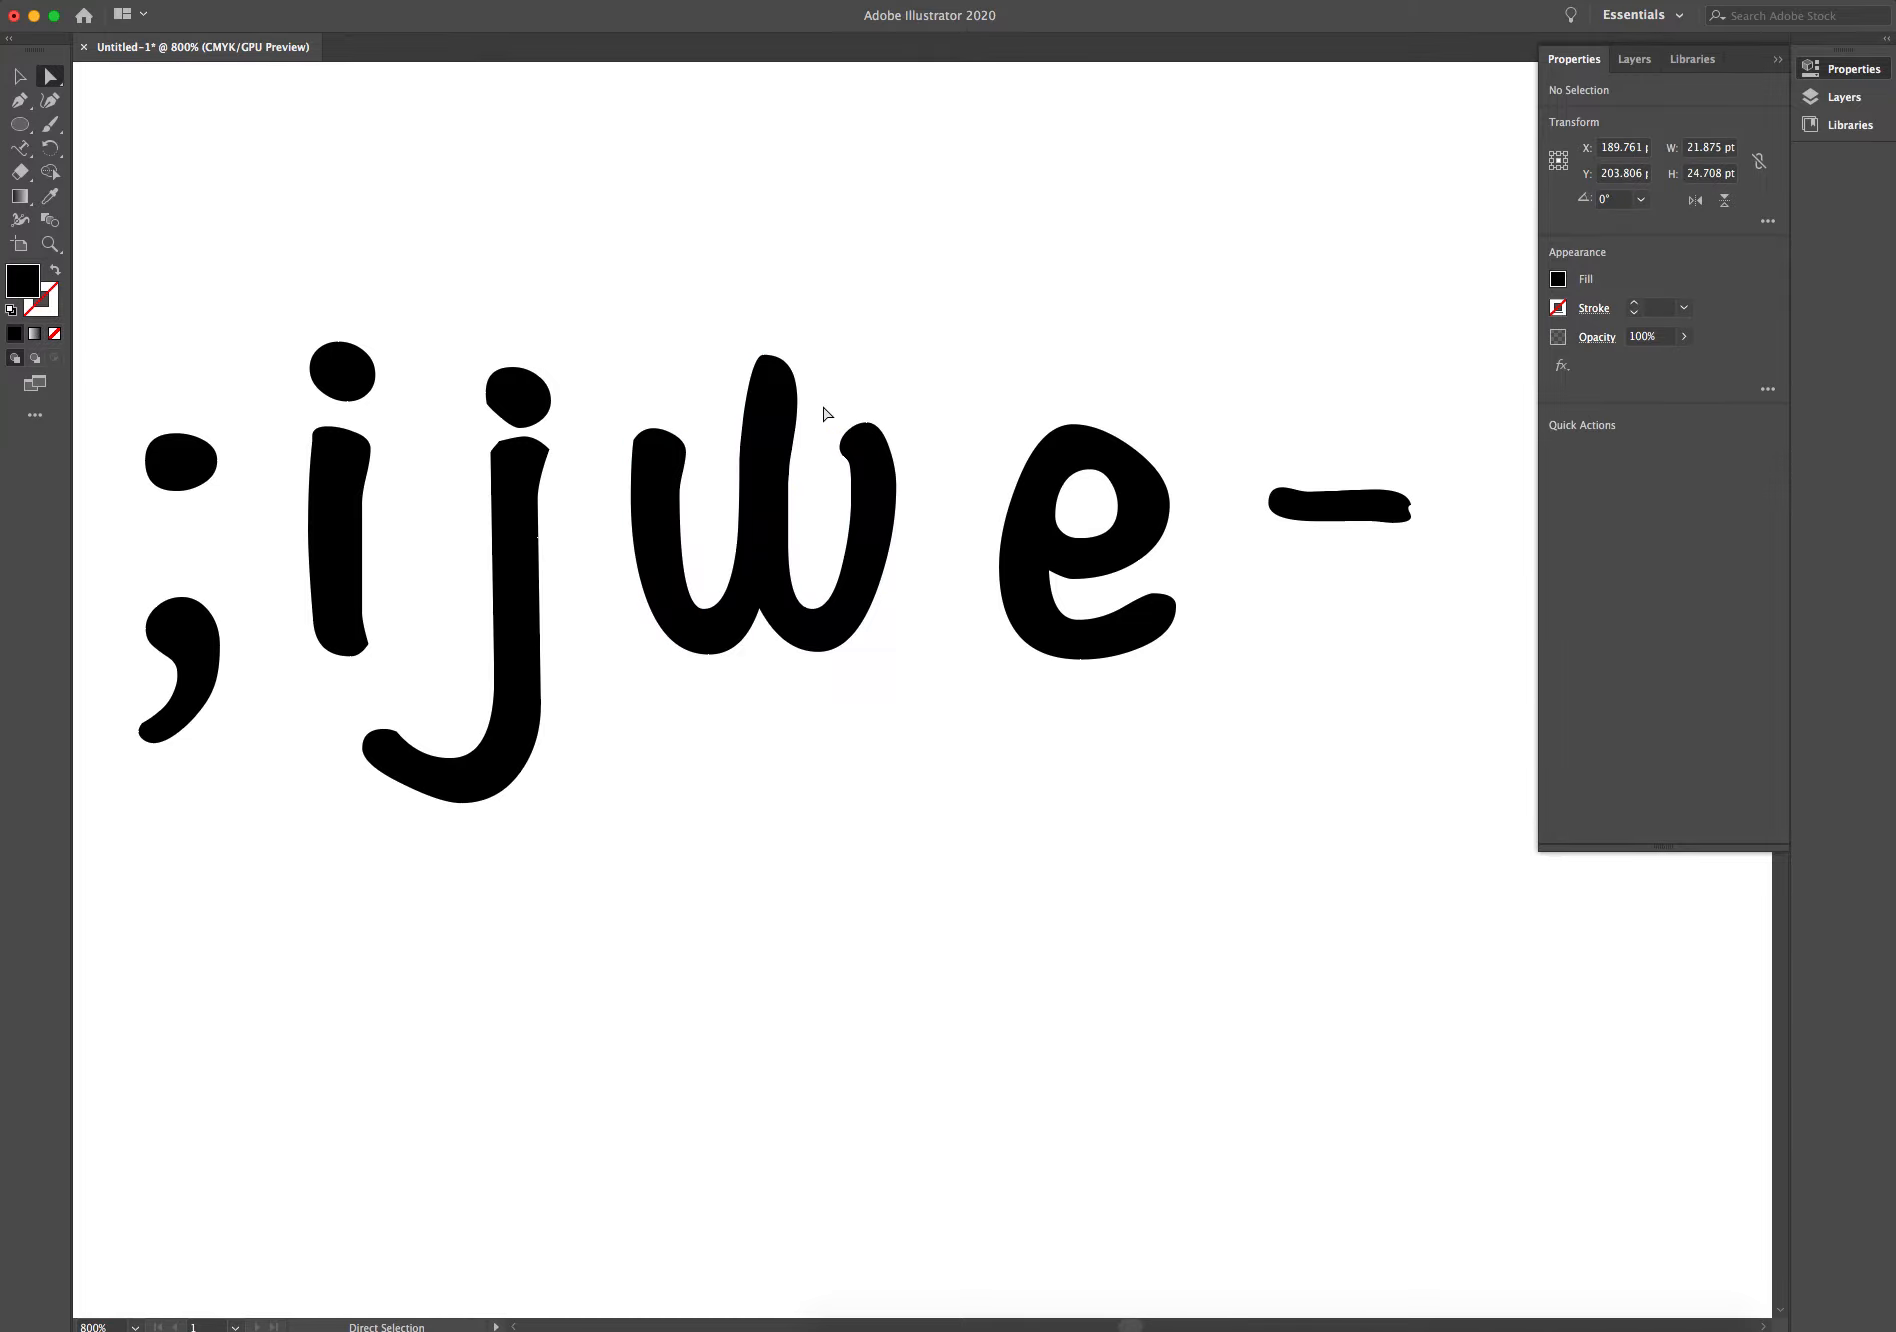
# Raise the tip of the w's right-hand stroke and bulge its outer edge outward by adjusting anchor points and handles.
pyautogui.moveTo(882, 452); pyautogui.dragTo(866, 355)
pyautogui.moveTo(879, 584); pyautogui.dragTo(930, 488)
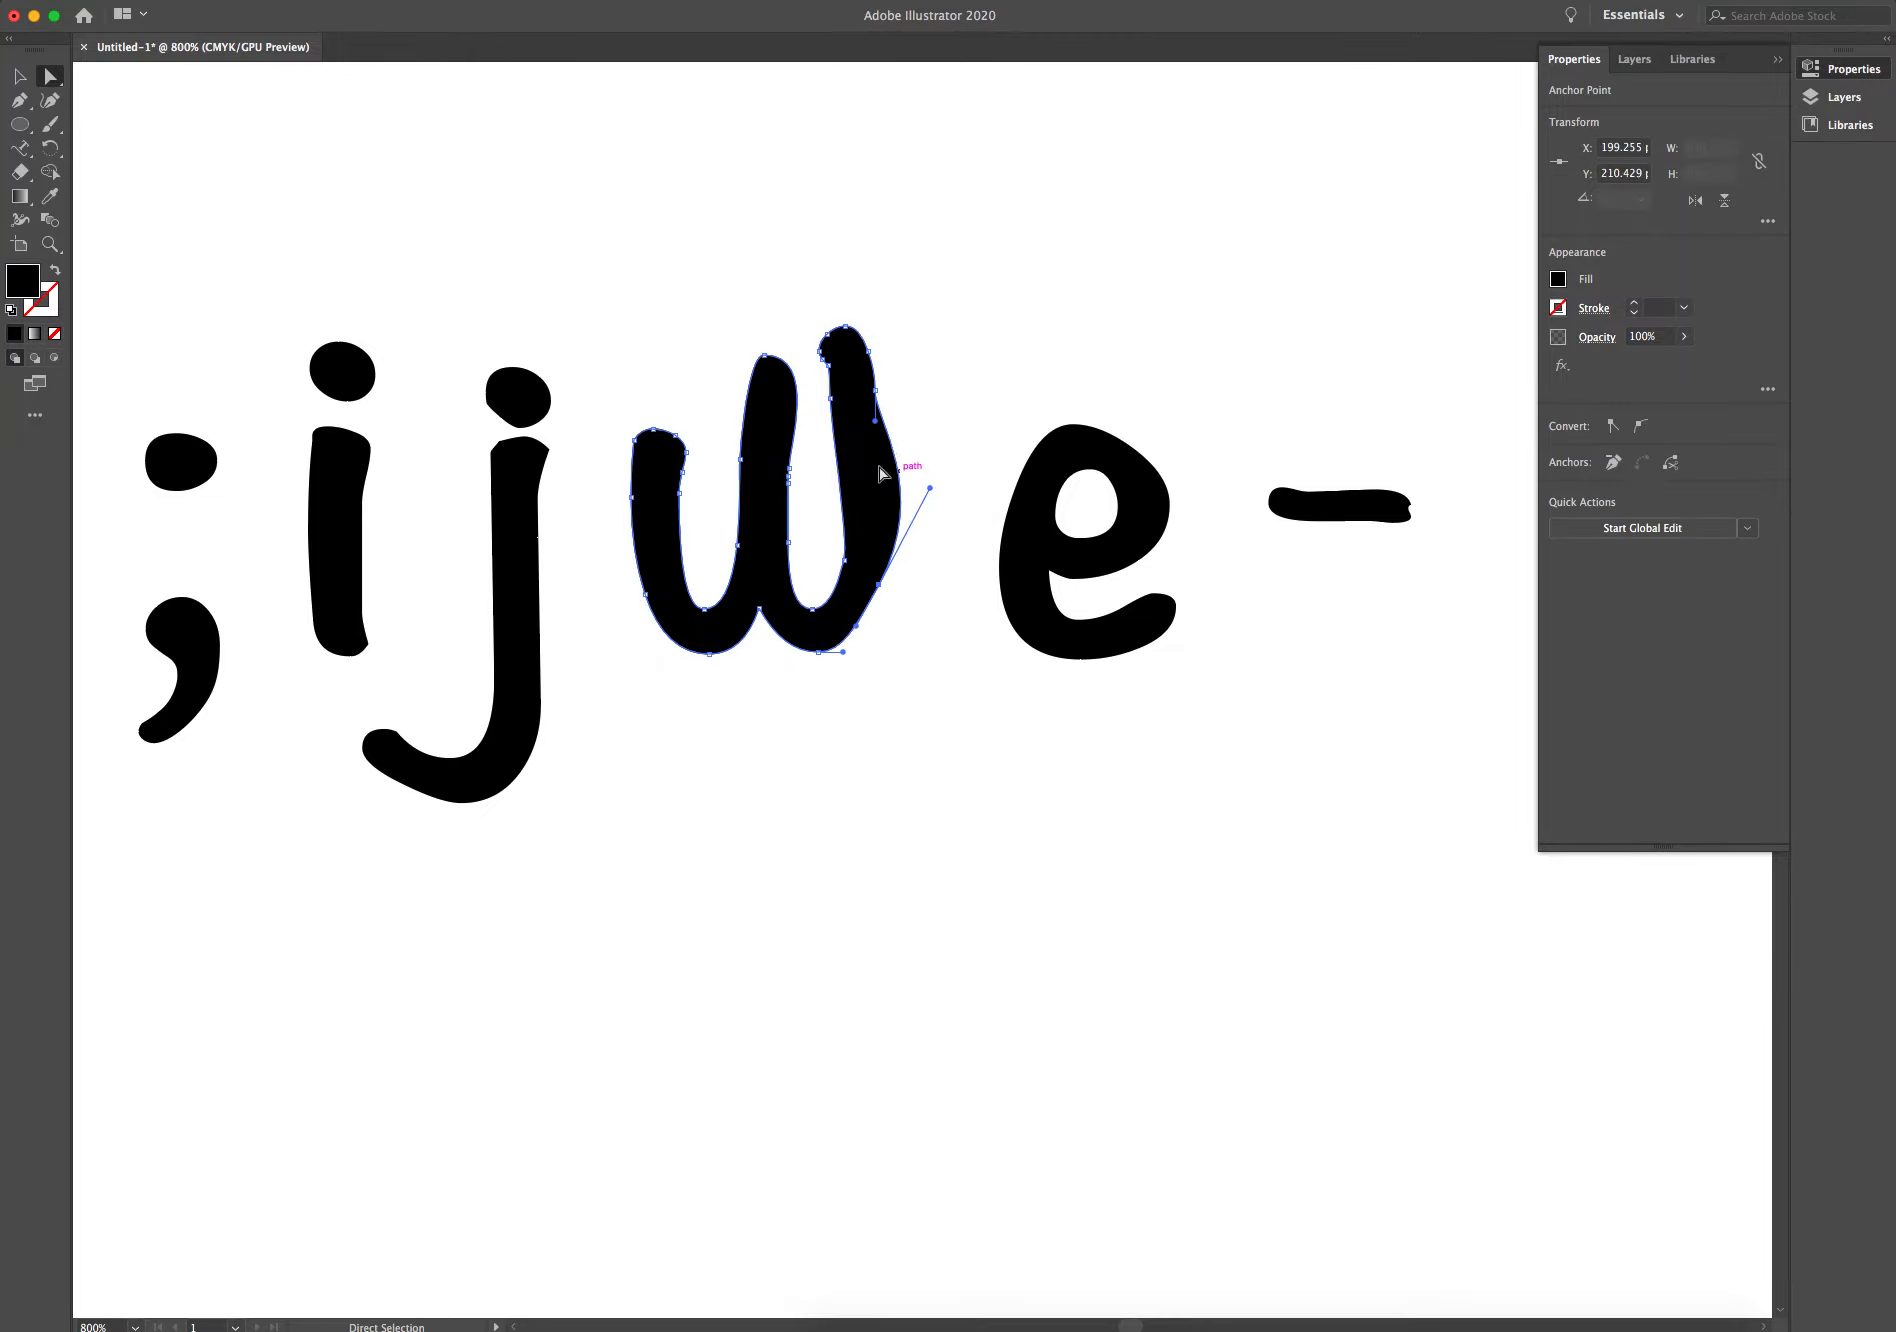
pyautogui.moveTo(882, 400)
pyautogui.mouseDown()
pyautogui.moveTo(908, 425)
pyautogui.moveTo(890, 350)
pyautogui.mouseUp()
pyautogui.click(916, 346)
pyautogui.click(880, 563)
# Thicken the w's right-hand stroke by moving the anchor points of its inner edge towards the middle stem.
pyautogui.moveTo(847, 562); pyautogui.dragTo(811, 597)
pyautogui.click(806, 567)
pyautogui.click(807, 570)
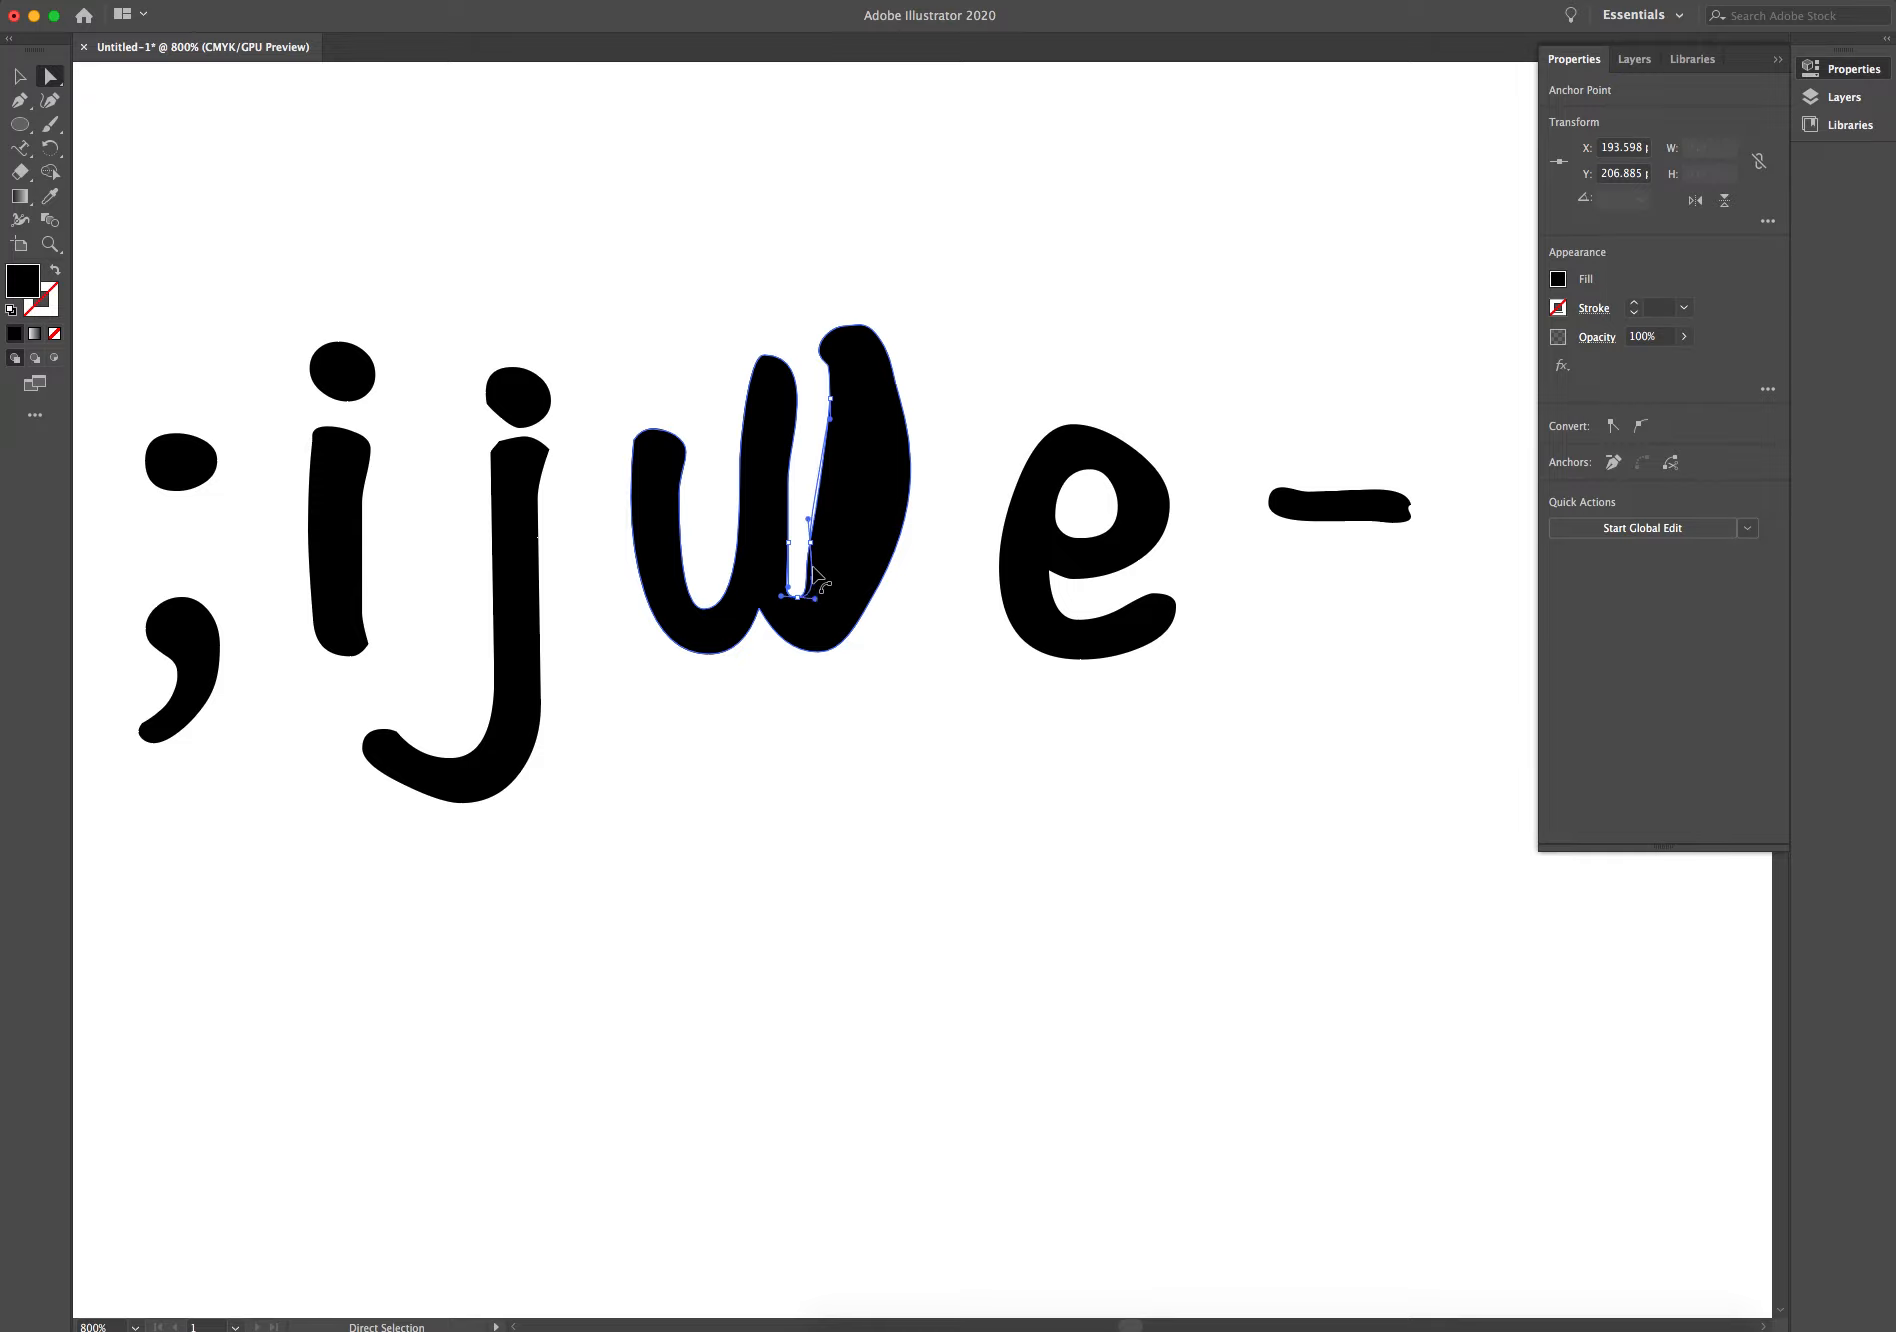
pyautogui.moveTo(809, 564); pyautogui.dragTo(816, 560)
# Stretch the upper part of the outlined e upward, including its inner counter, and deselect it.
pyautogui.click(1009, 406)
pyautogui.click(1090, 455)
pyautogui.moveTo(996, 388); pyautogui.dragTo(1073, 369)
pyautogui.click(1228, 386)
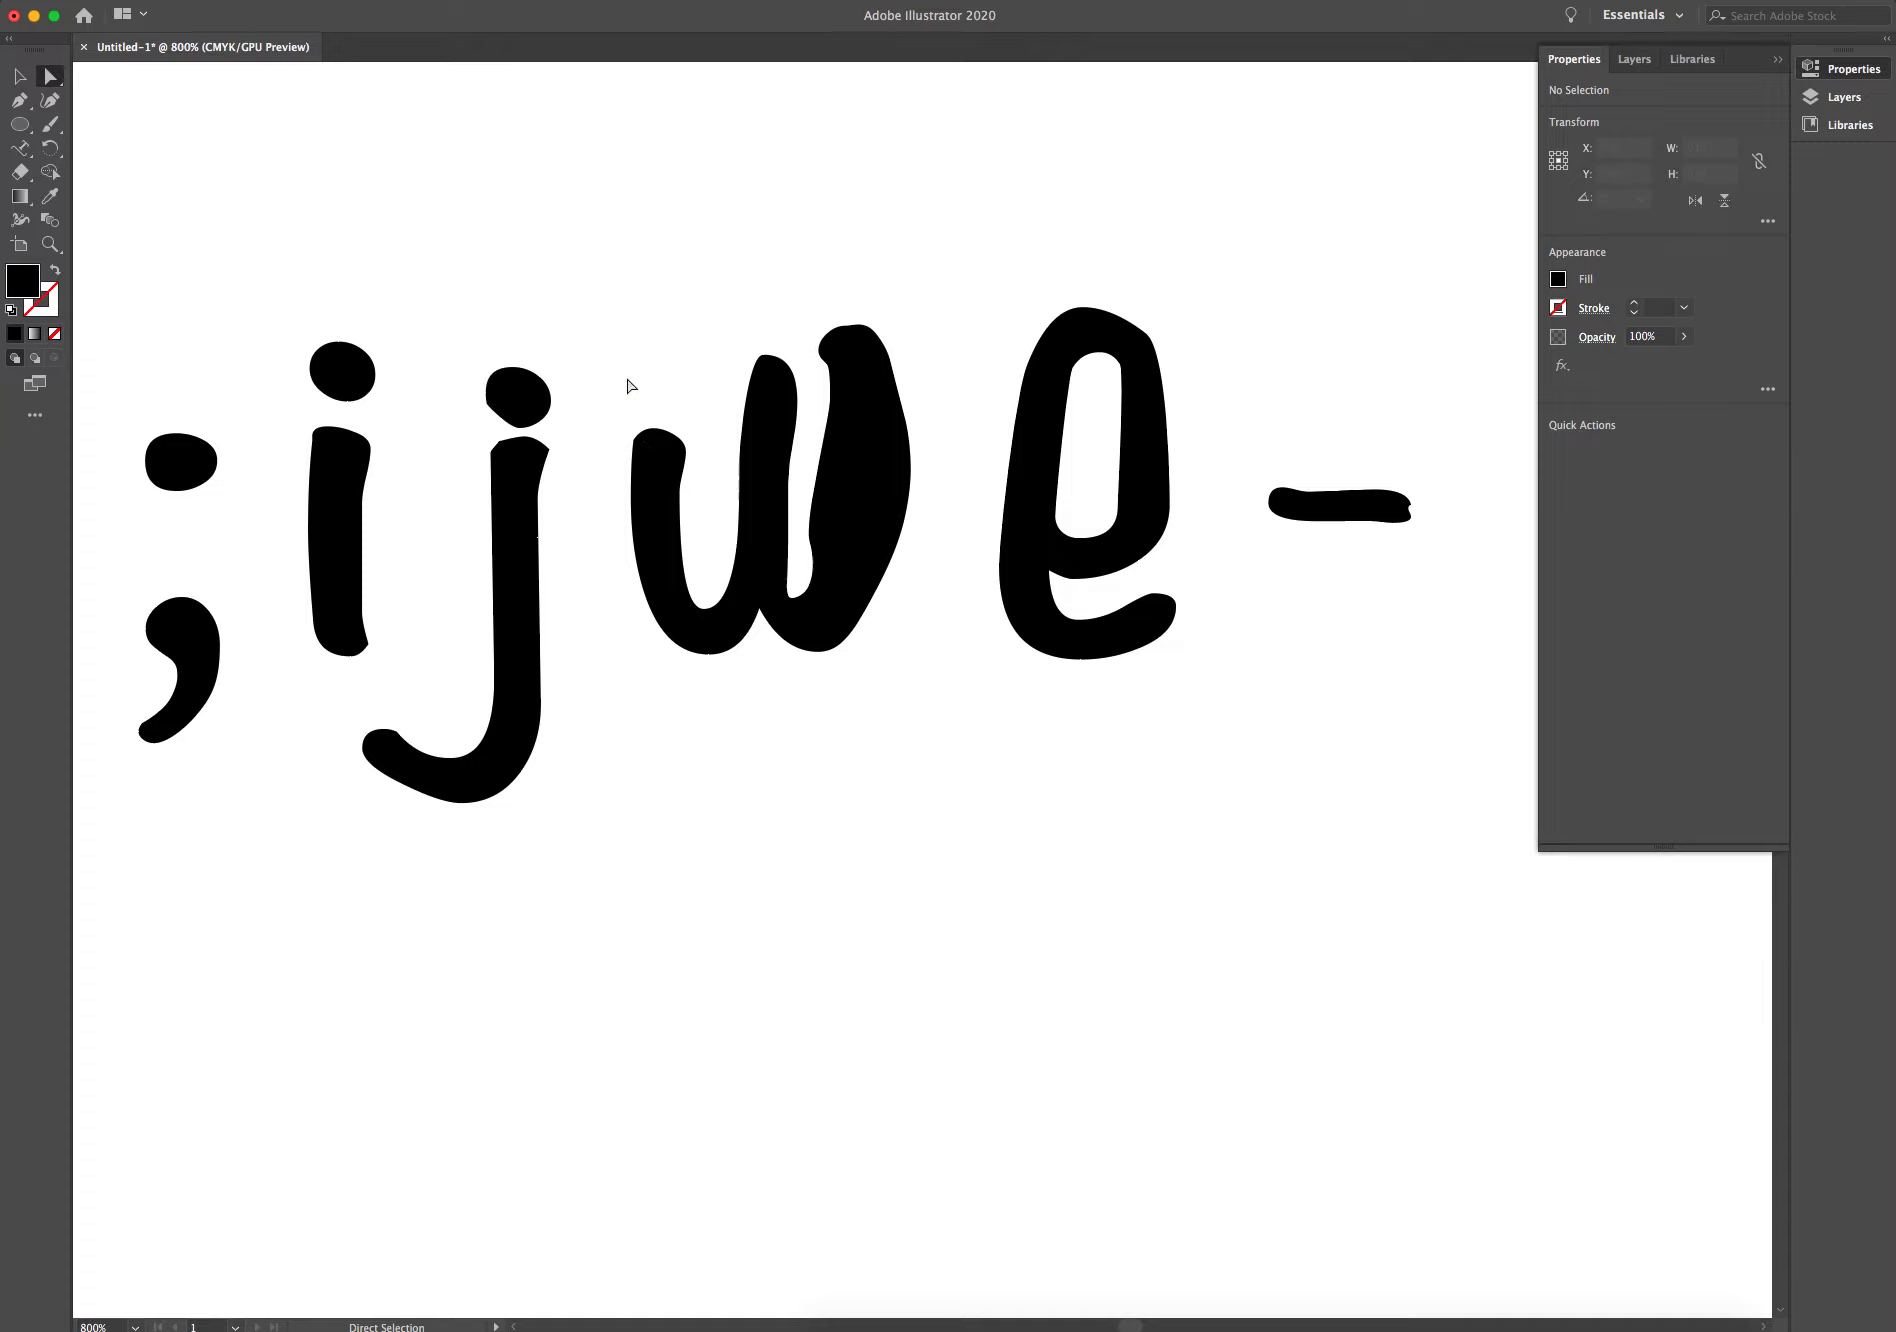
# Convert the small text inside the large circle to outlines and deselect it.
pyautogui.click(10, 74)
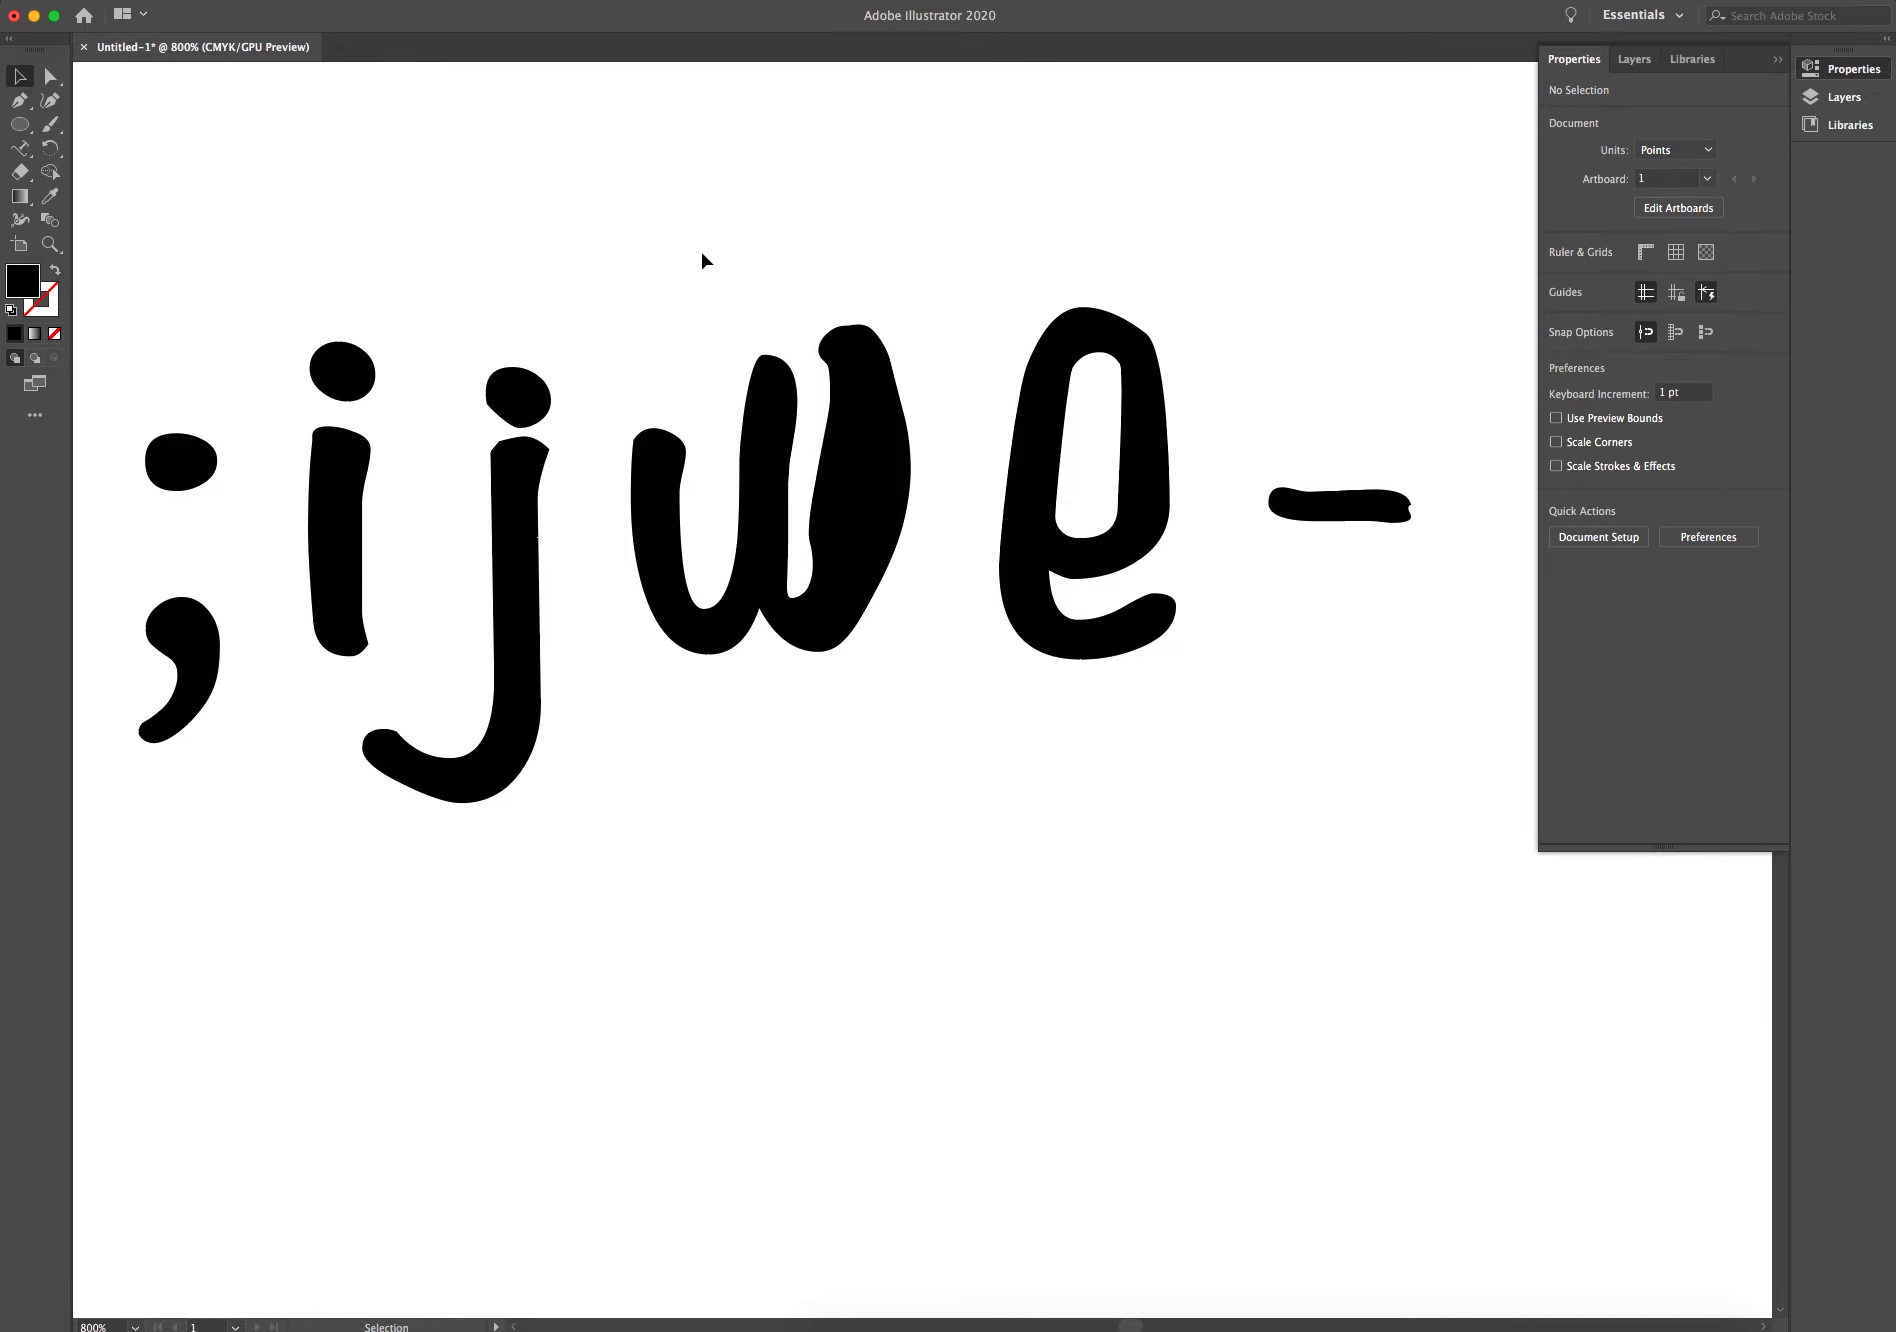
pyautogui.scroll(-6, 767, 248)
pyautogui.click(780, 658)
pyautogui.rightClick(780, 656)
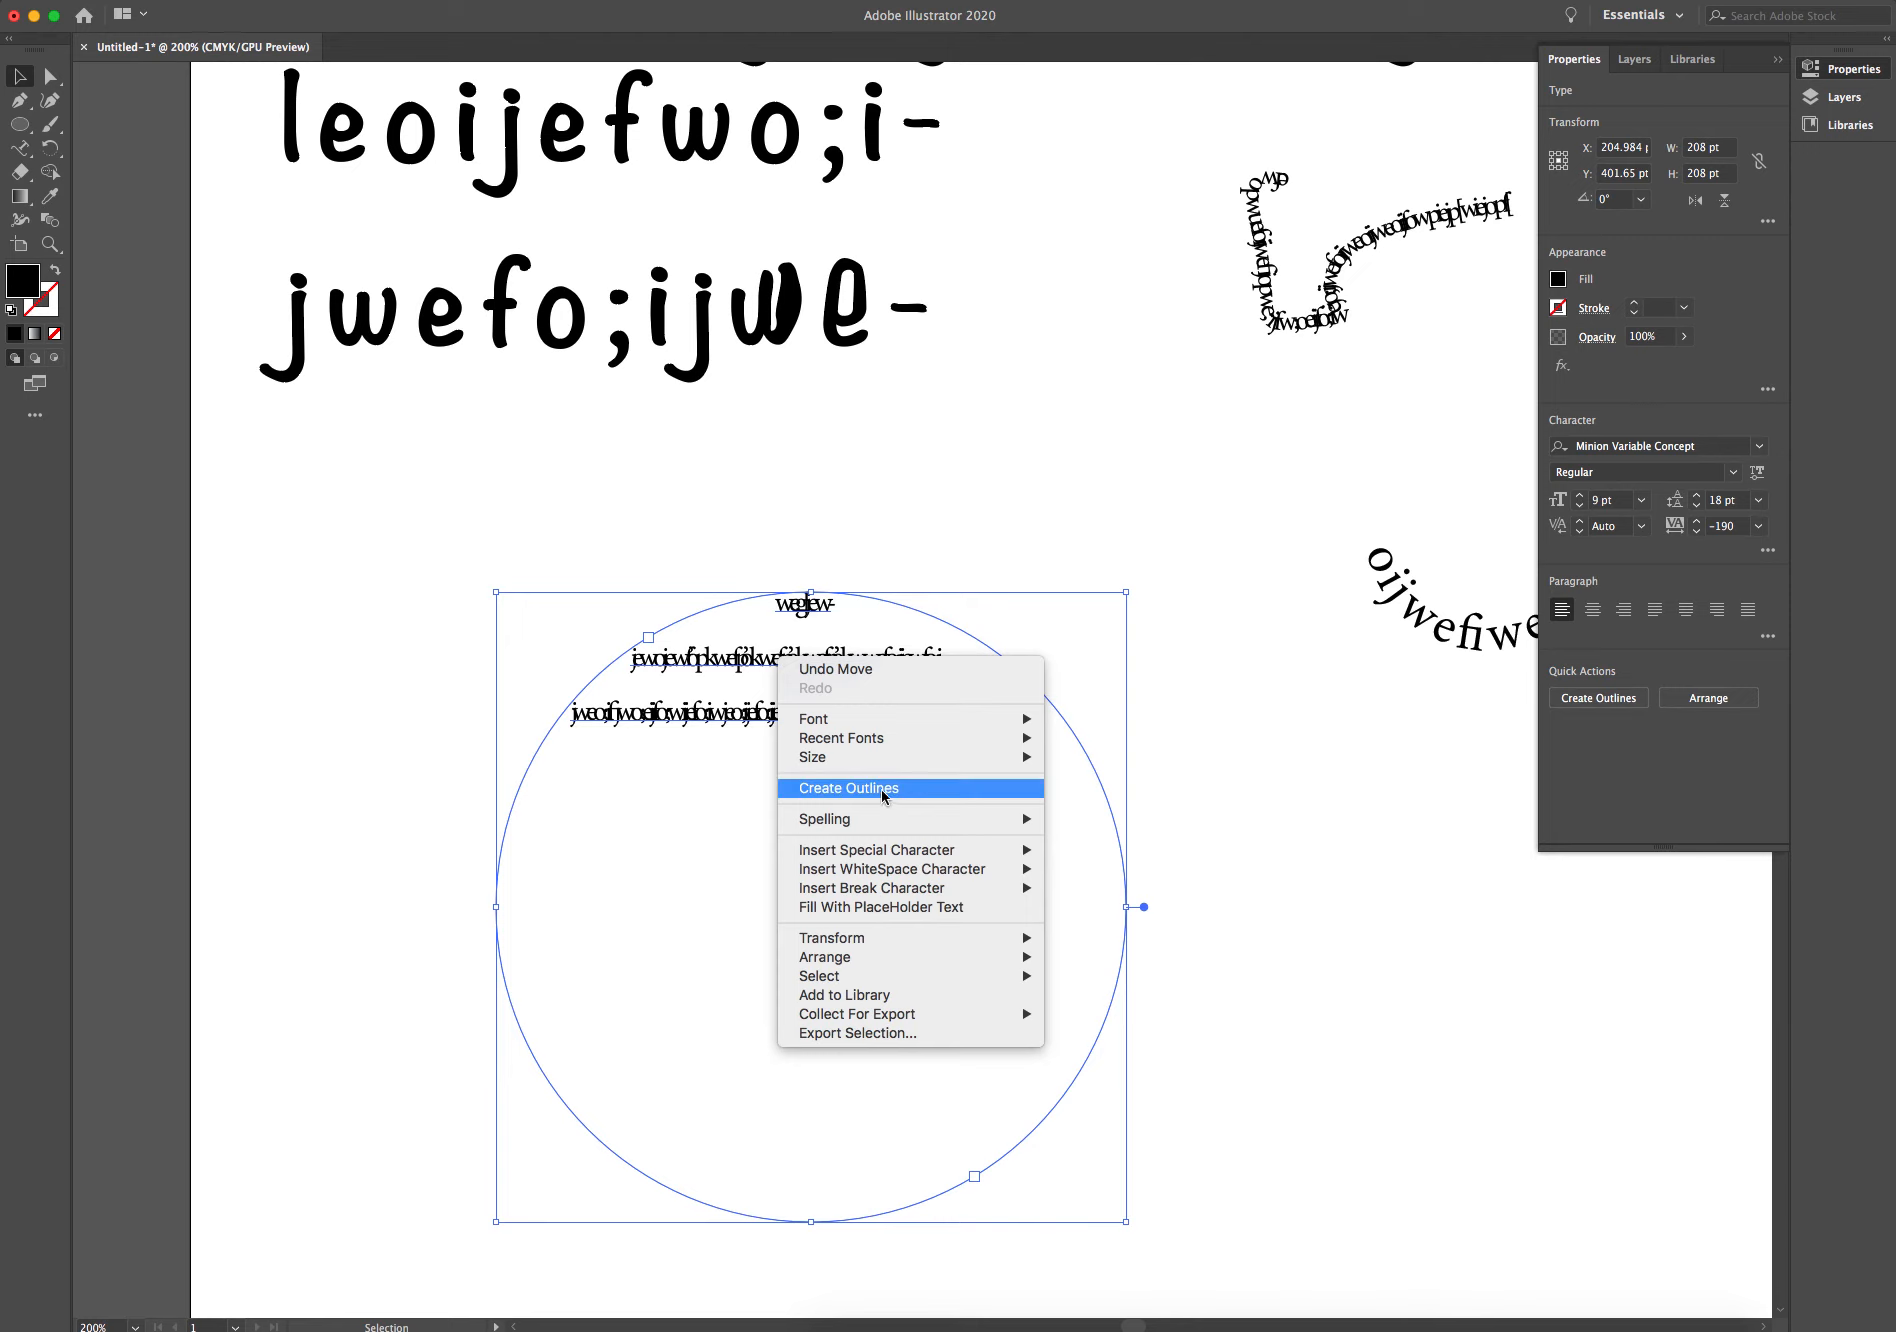
pyautogui.click(846, 790)
pyautogui.click(789, 539)
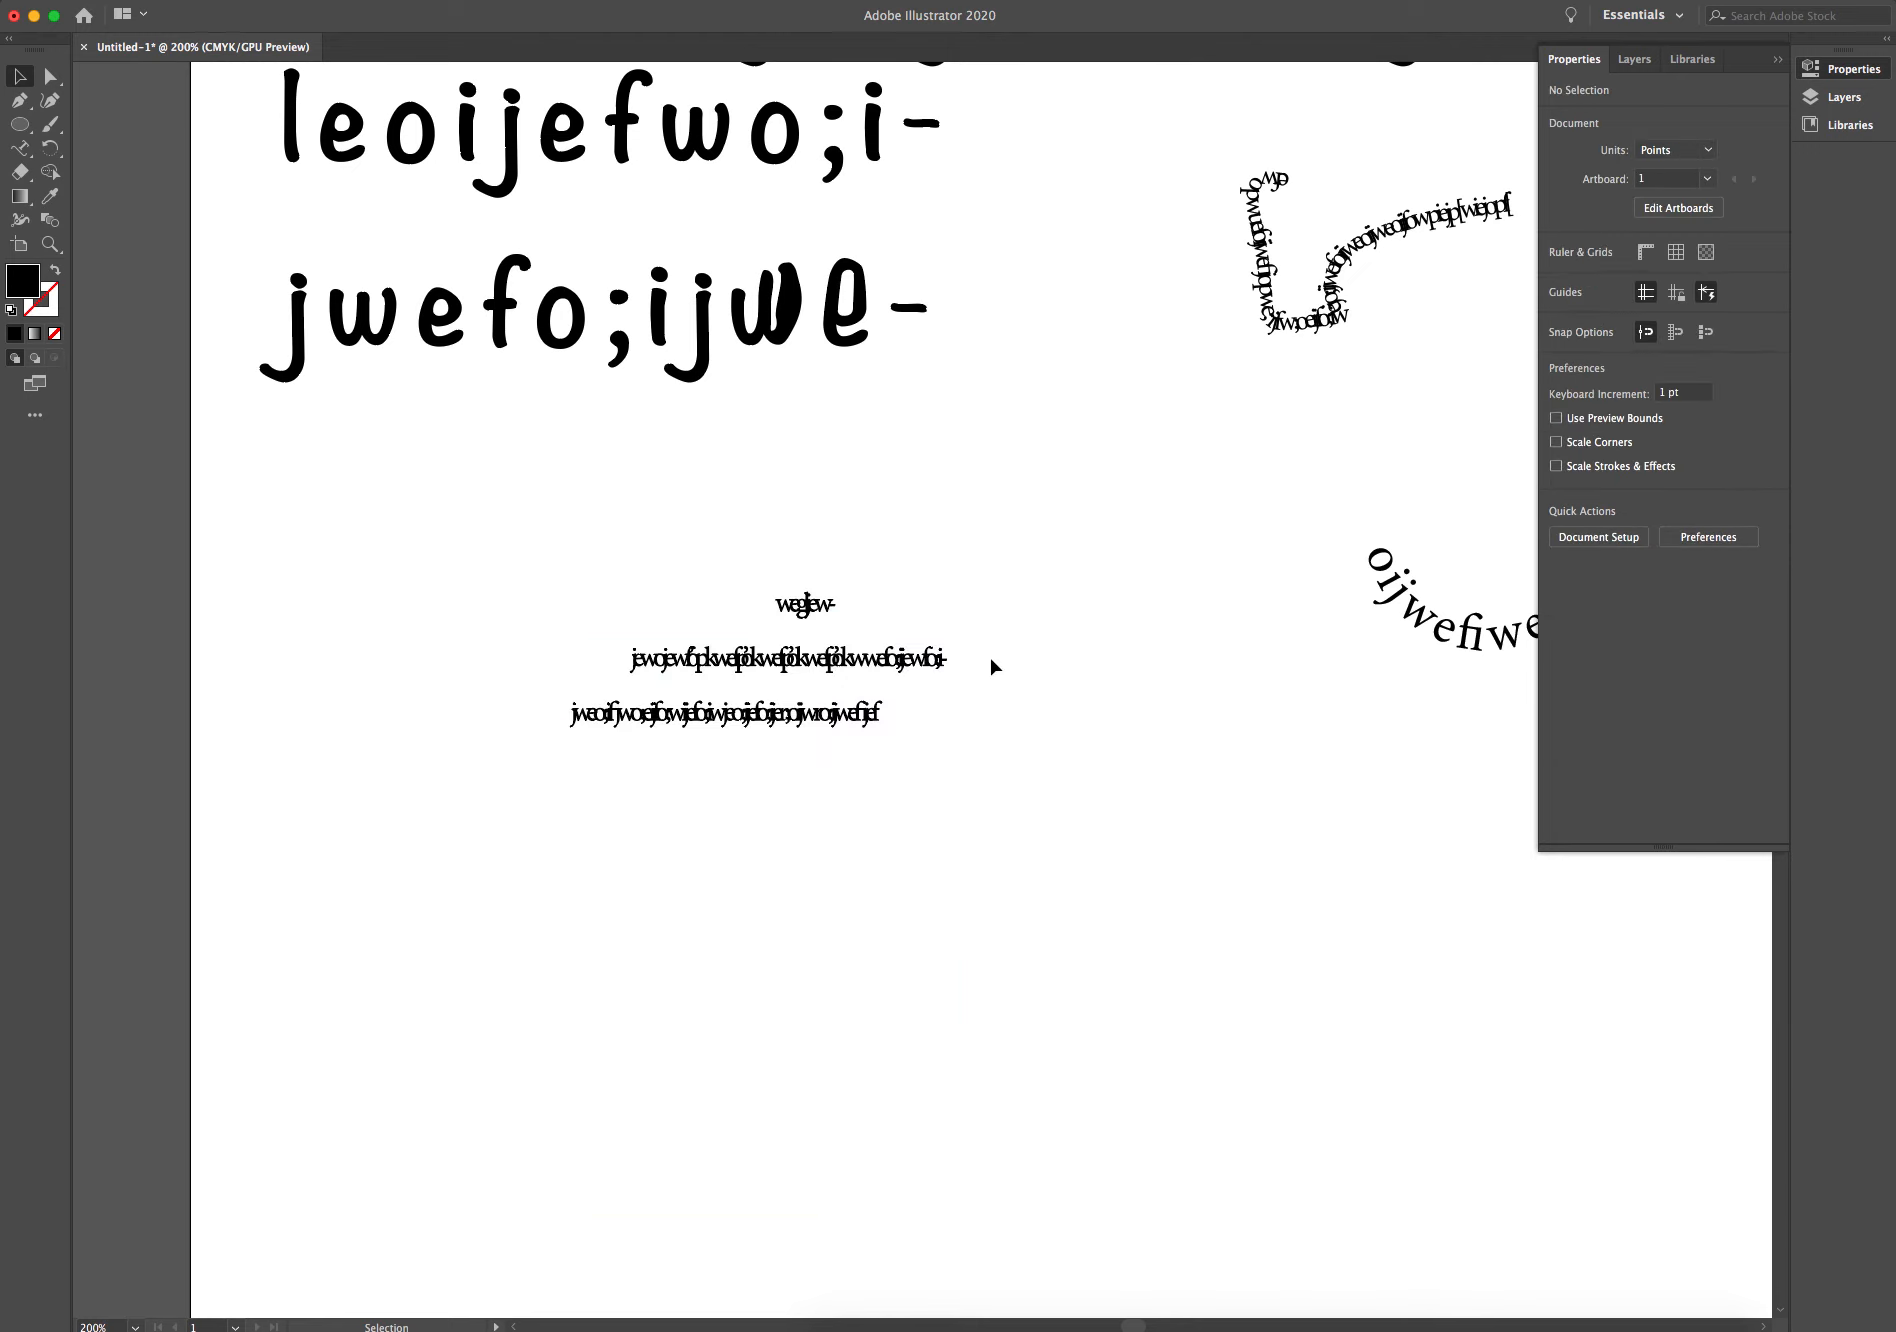
# Move the outlined small text slightly upward and ungroup it.
pyautogui.click(803, 656)
pyautogui.moveTo(794, 665); pyautogui.dragTo(893, 680)
pyautogui.rightClick(795, 637)
pyautogui.click(846, 800)
# Rotate the small text's top line to about 73°, stretch it, and place it standing above the remaining two lines.
pyautogui.click(781, 549)
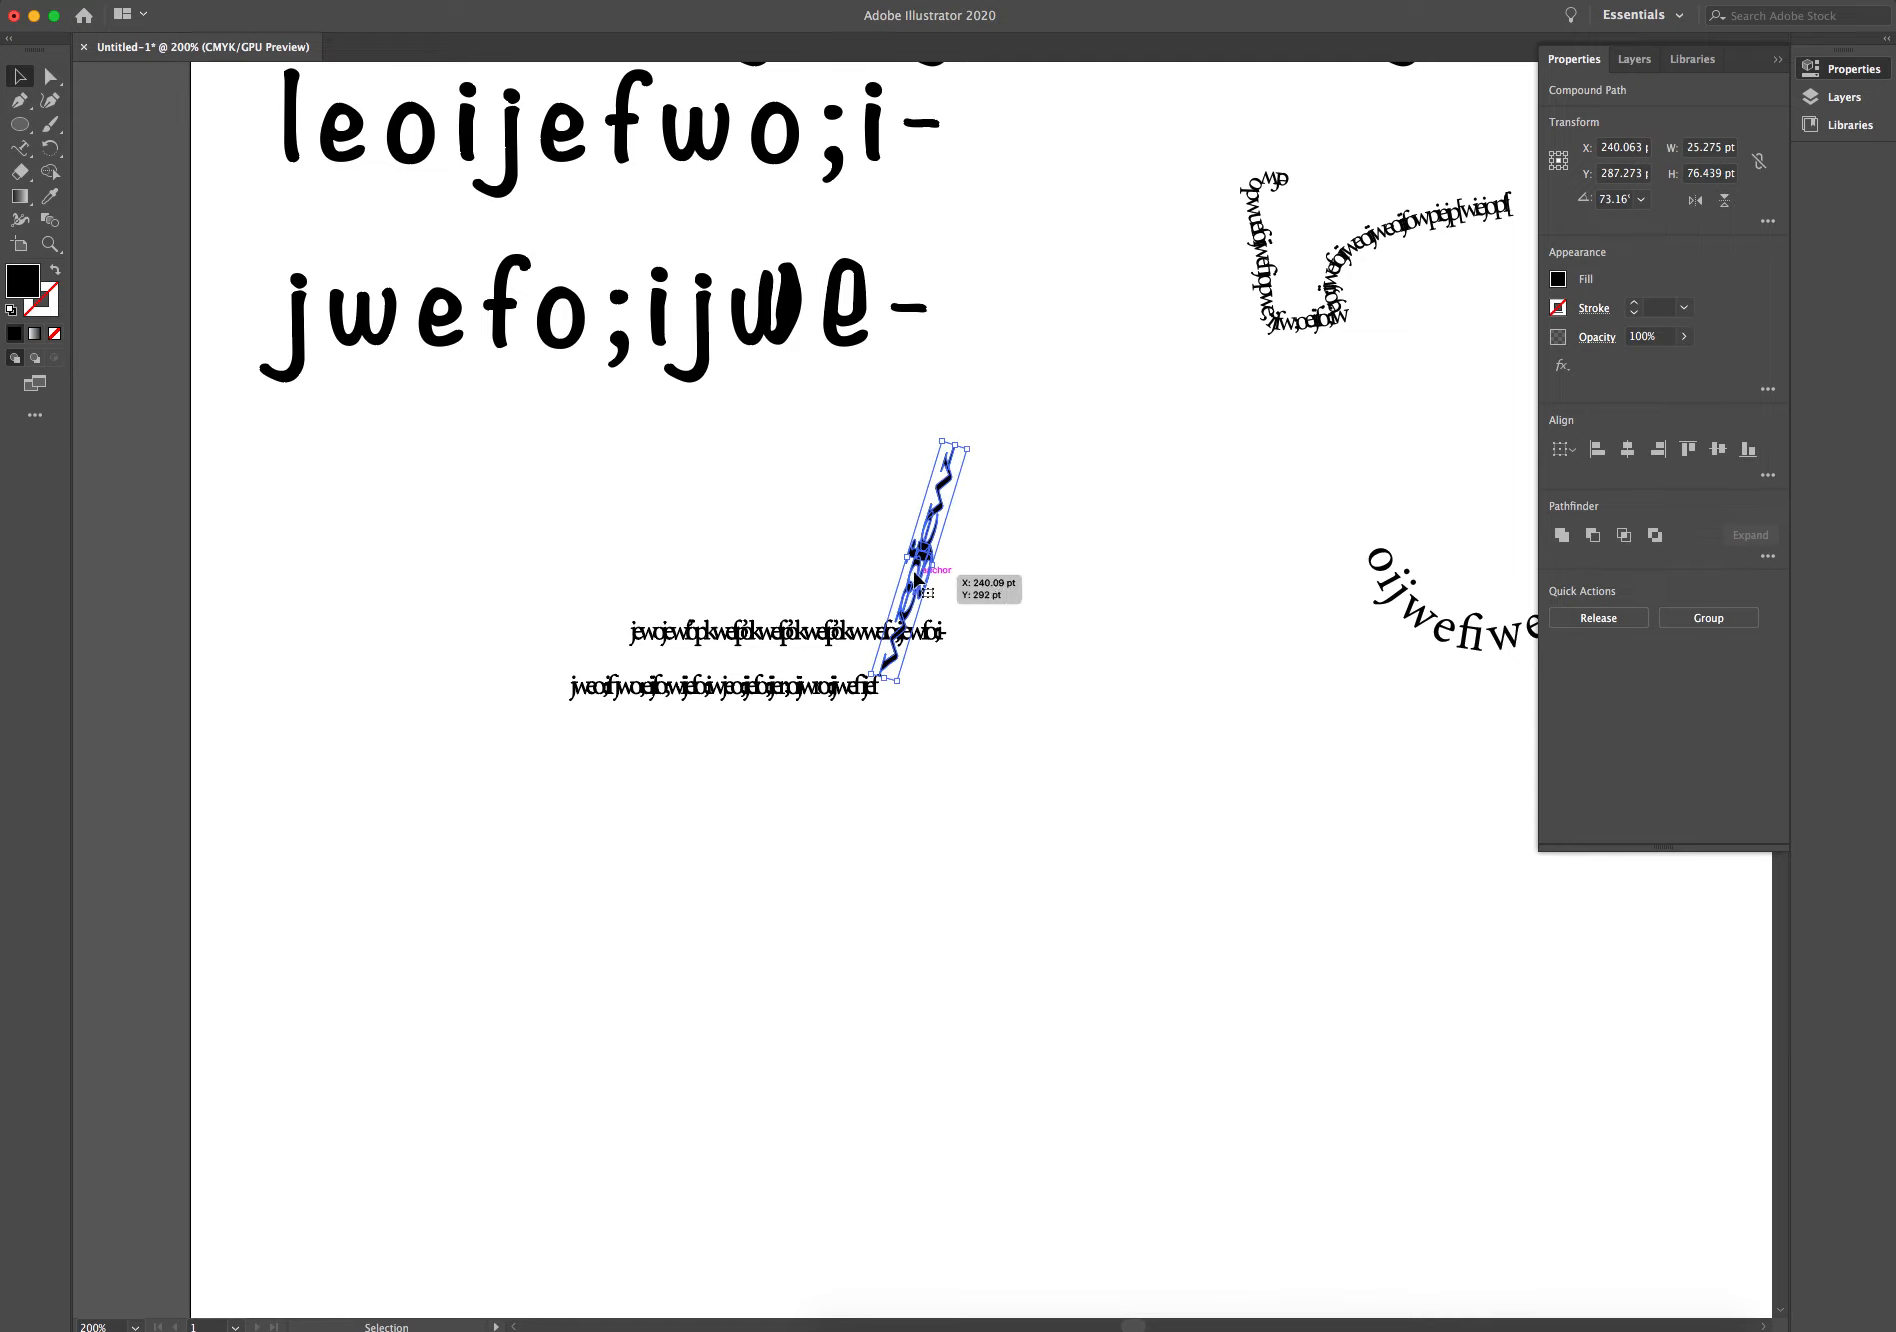
pyautogui.moveTo(915, 578); pyautogui.dragTo(812, 530)
pyautogui.click(1194, 595)
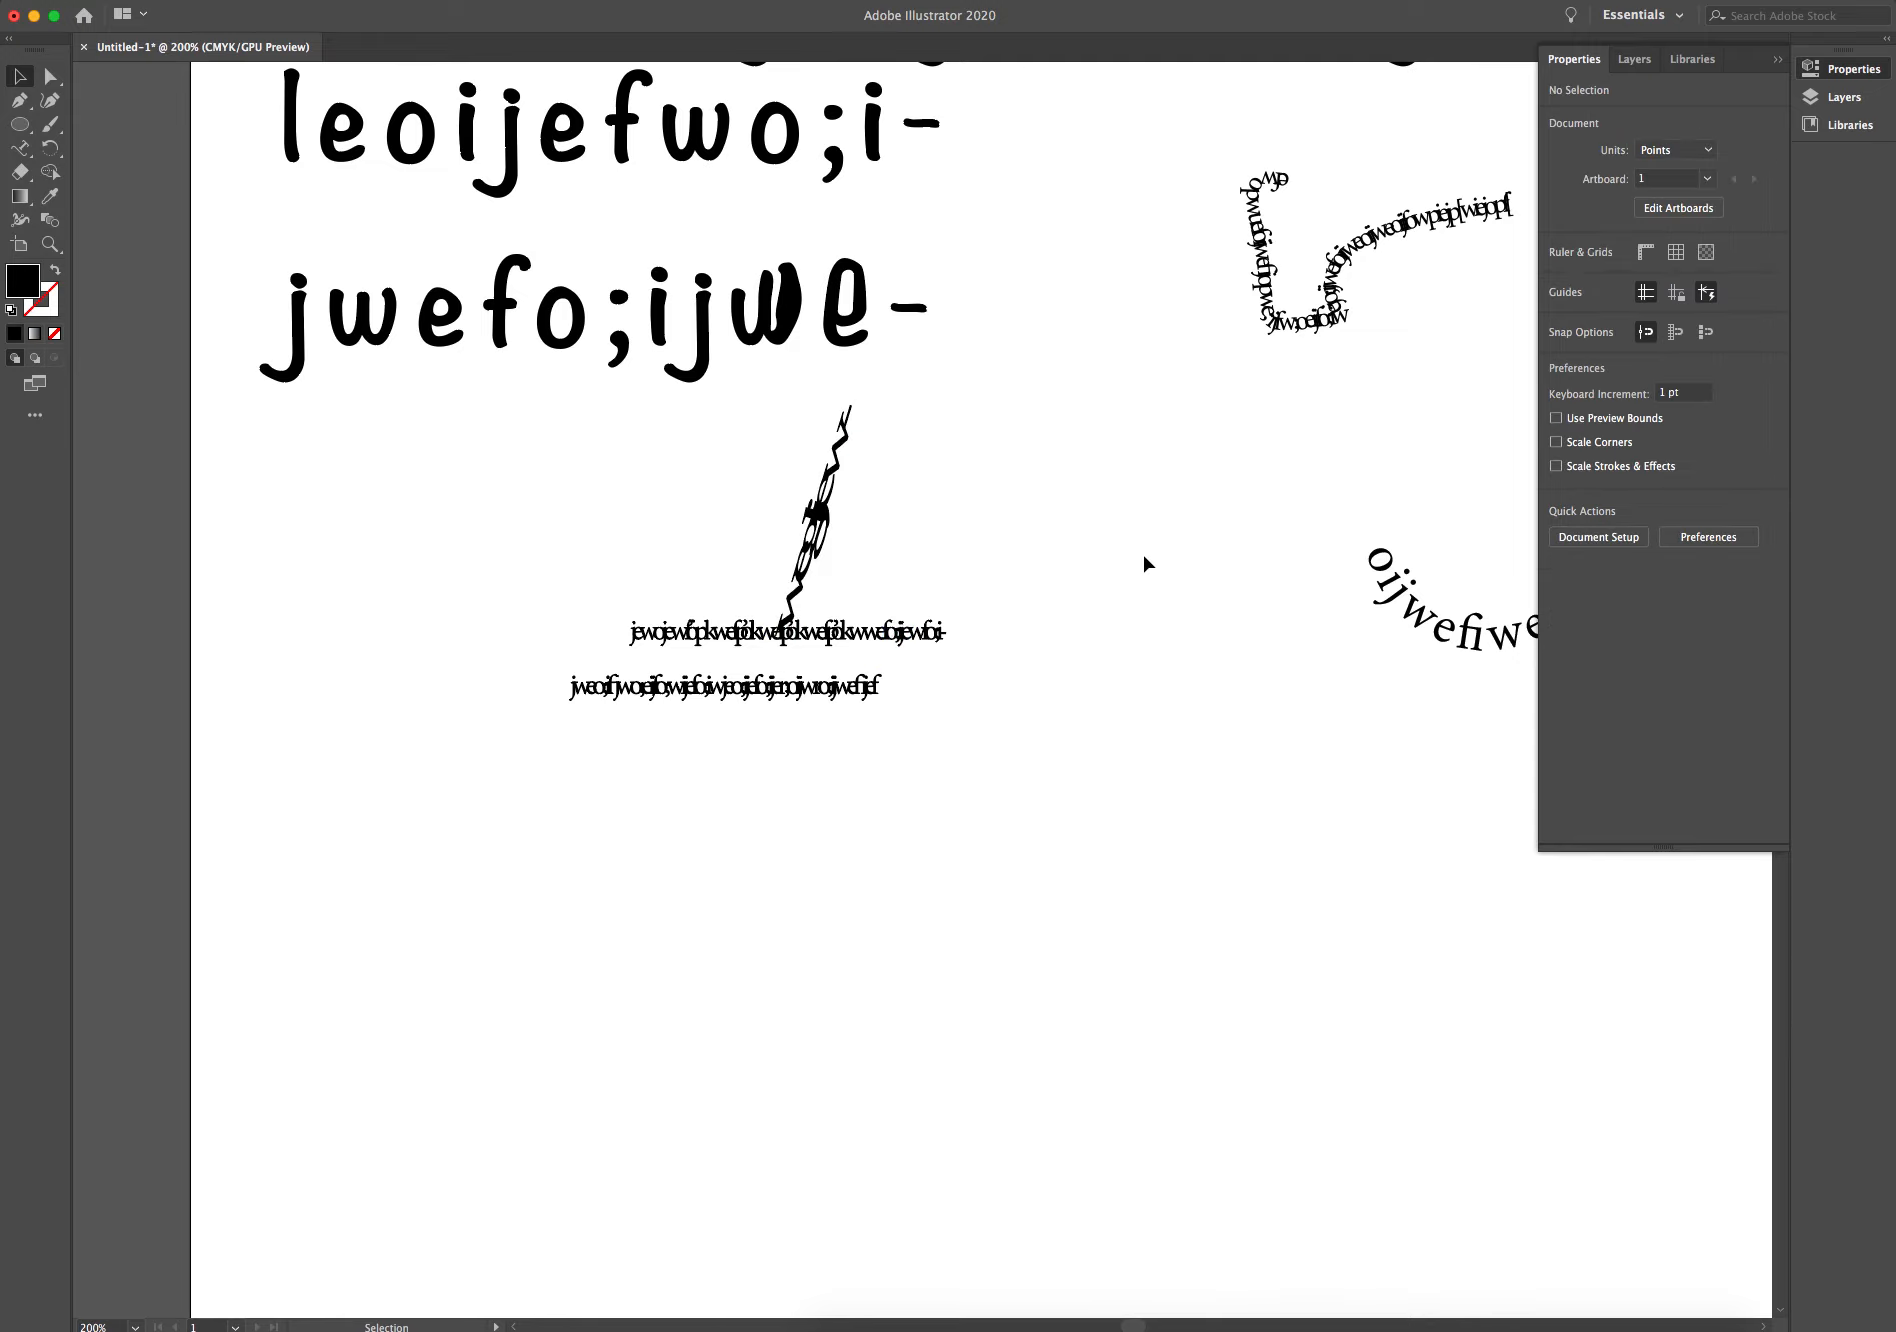
# Enlarge and slant the reshaped w so that it overlaps the neighbouring j, then deselect it.
pyautogui.scroll(5, 1146, 563)
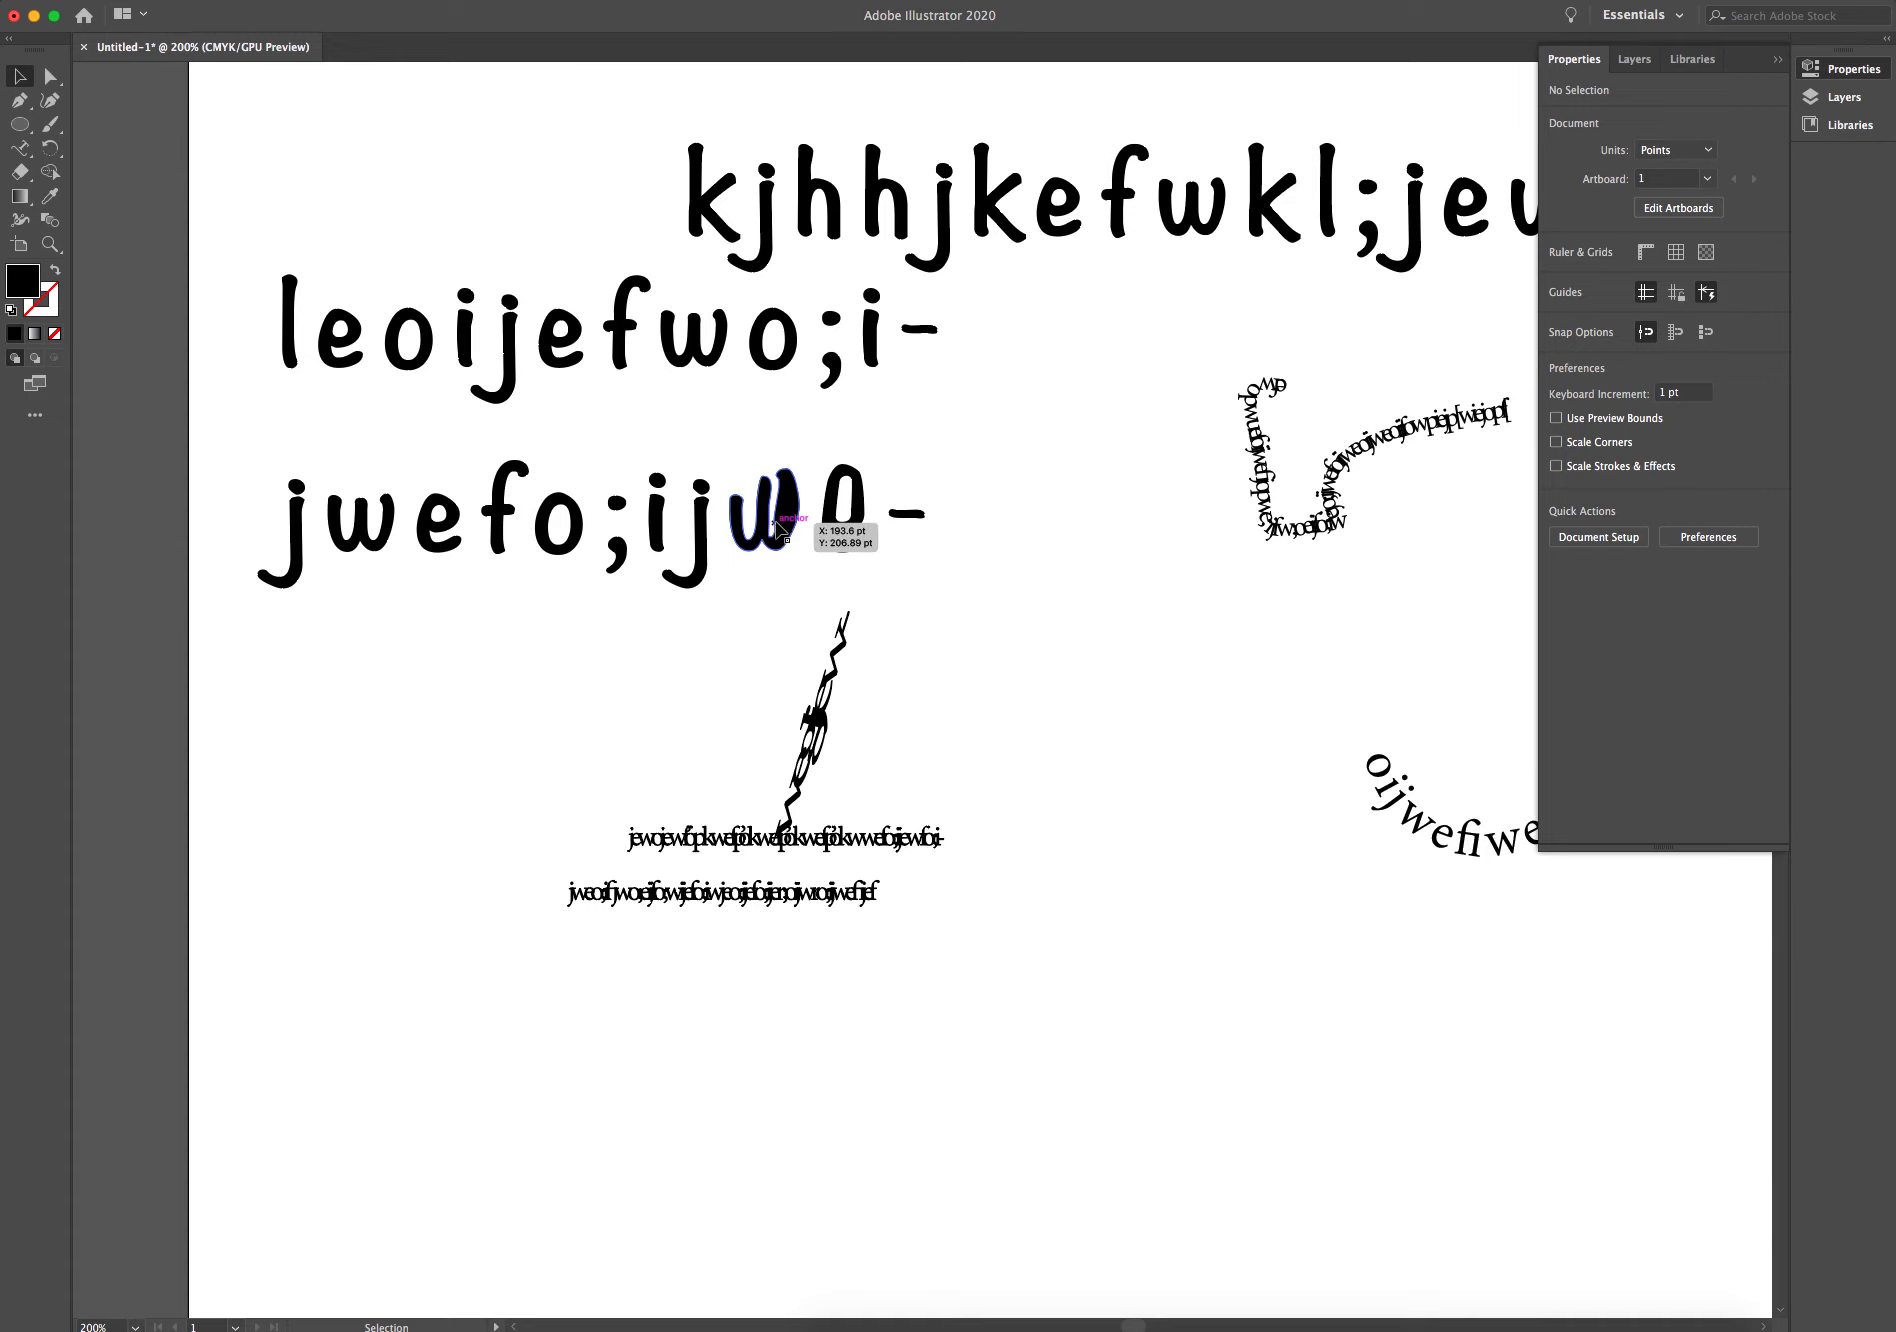
pyautogui.moveTo(785, 508); pyautogui.dragTo(722, 429)
pyautogui.click(841, 459)
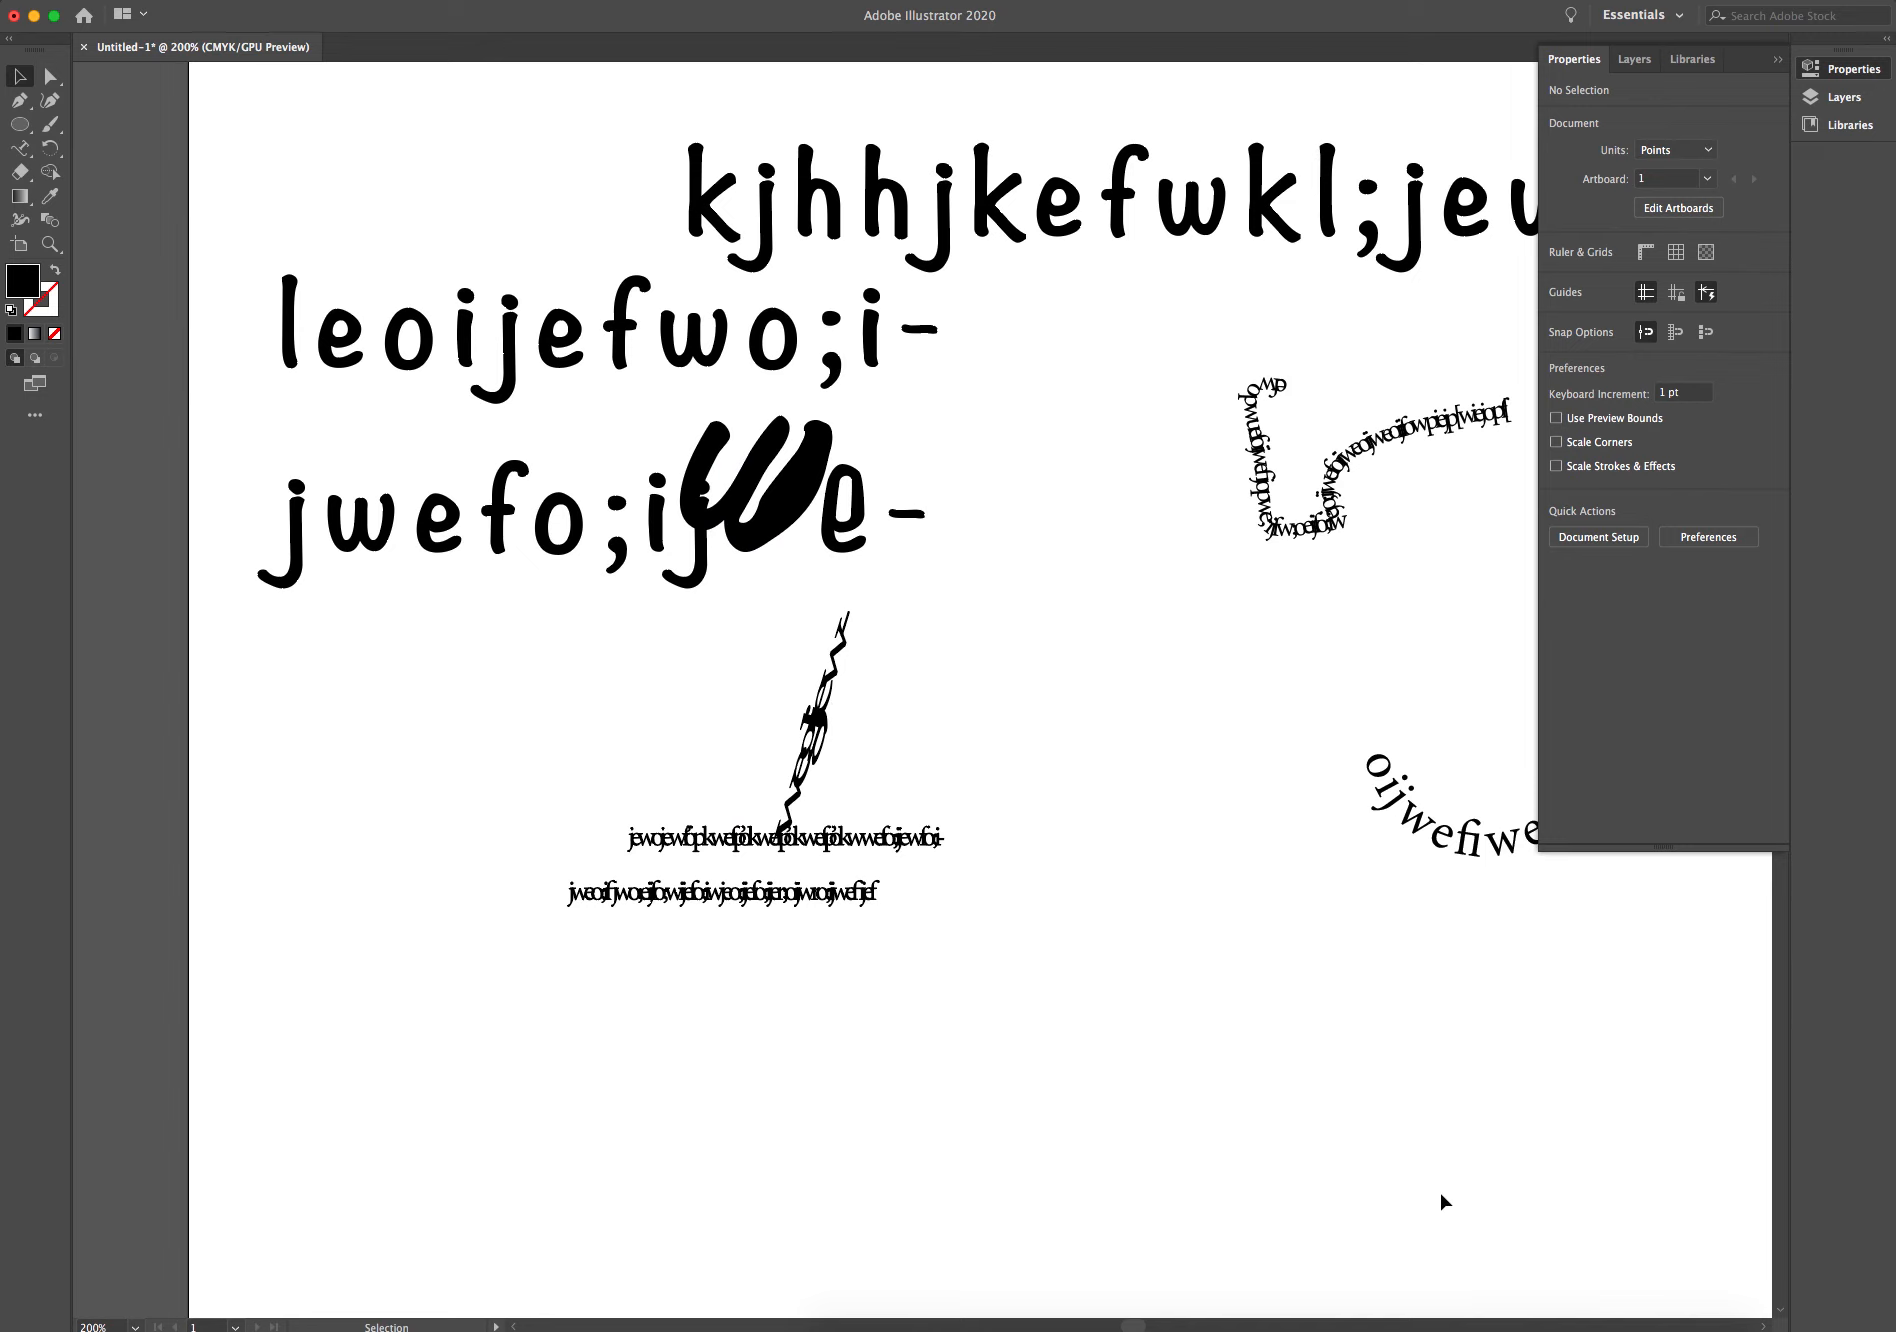
pyautogui.click(1536, 1330)
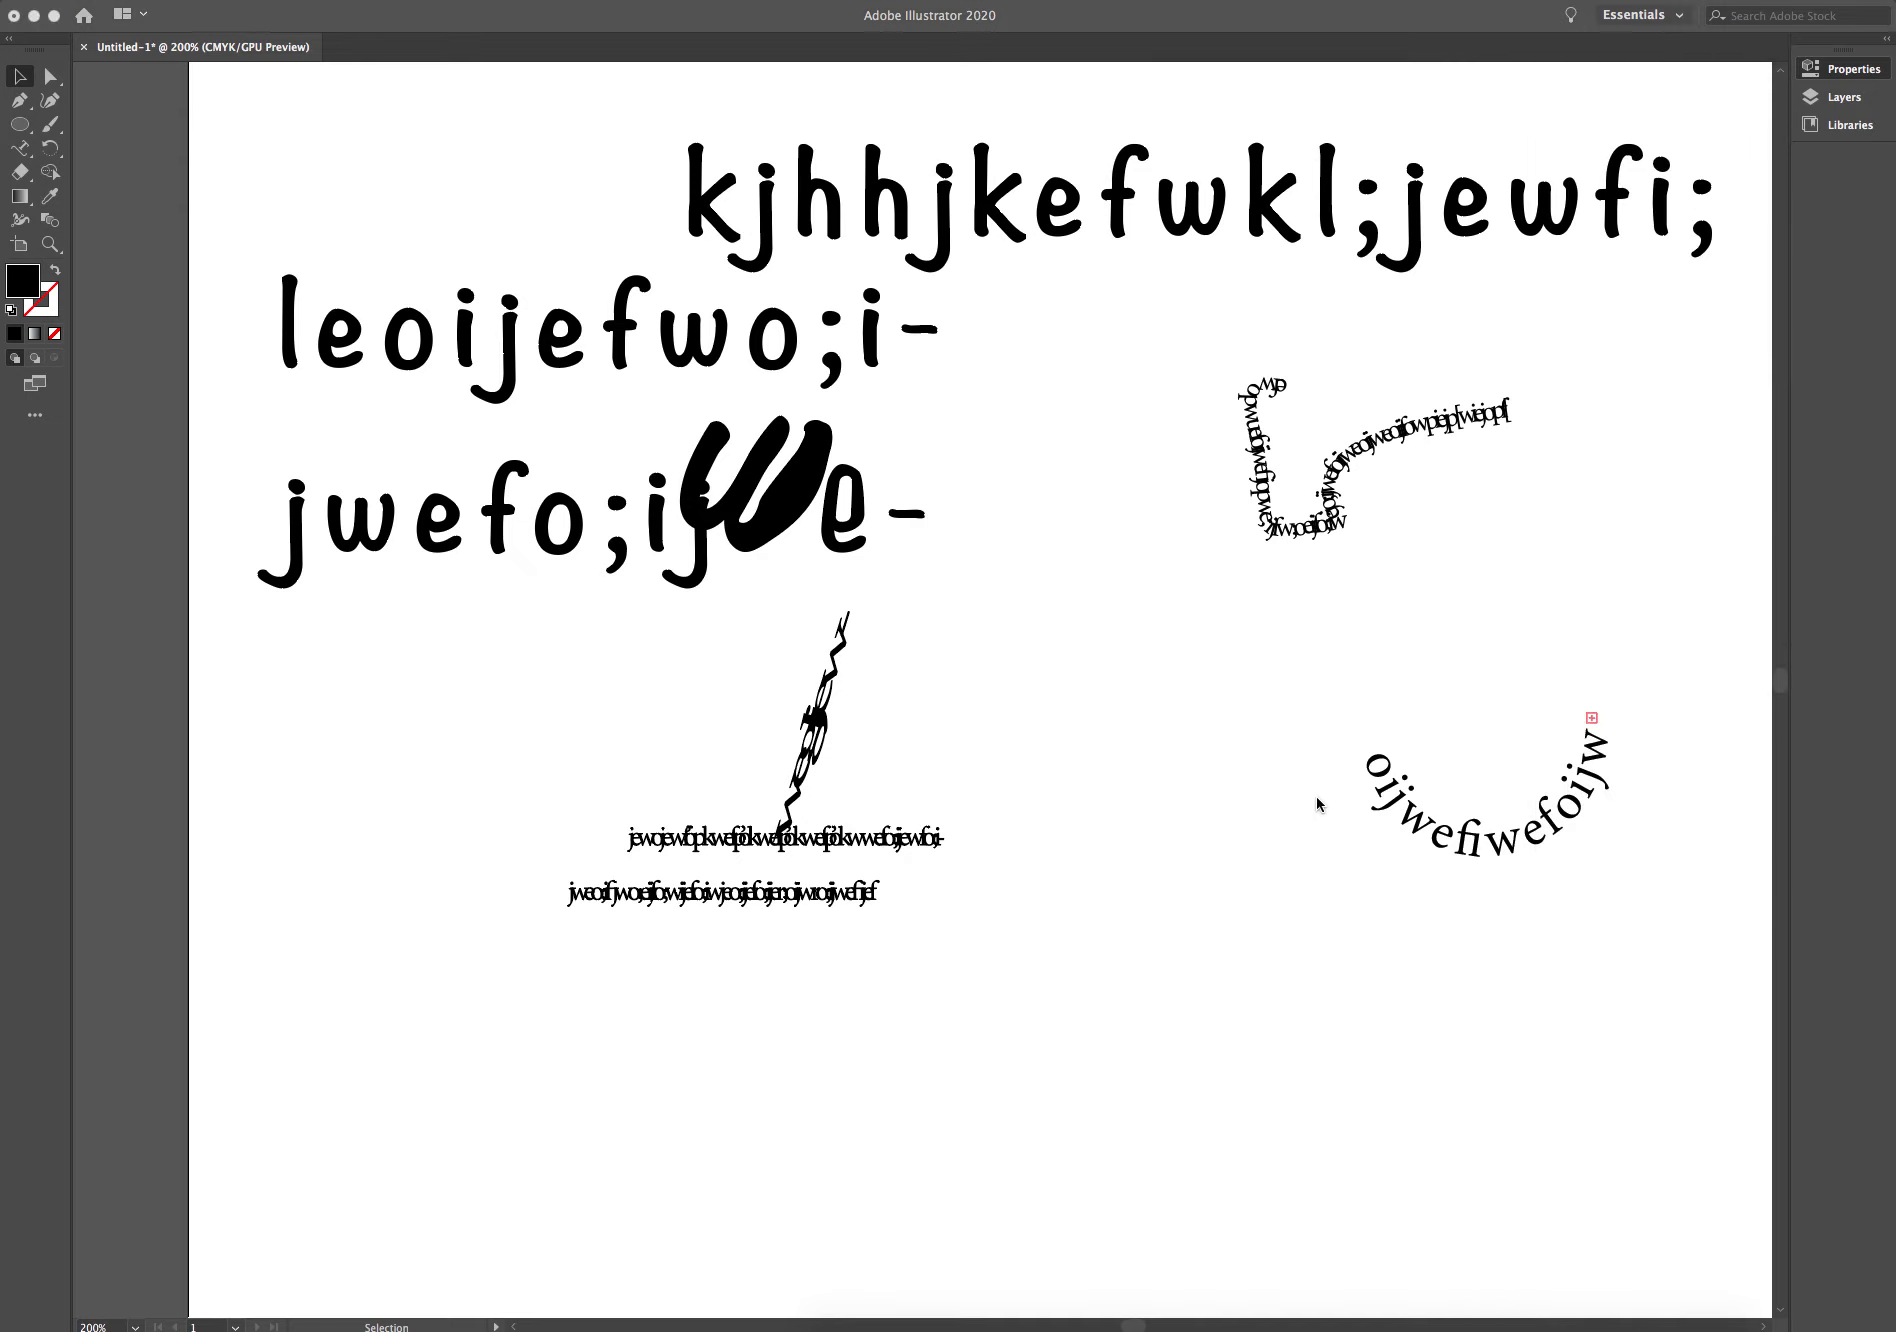